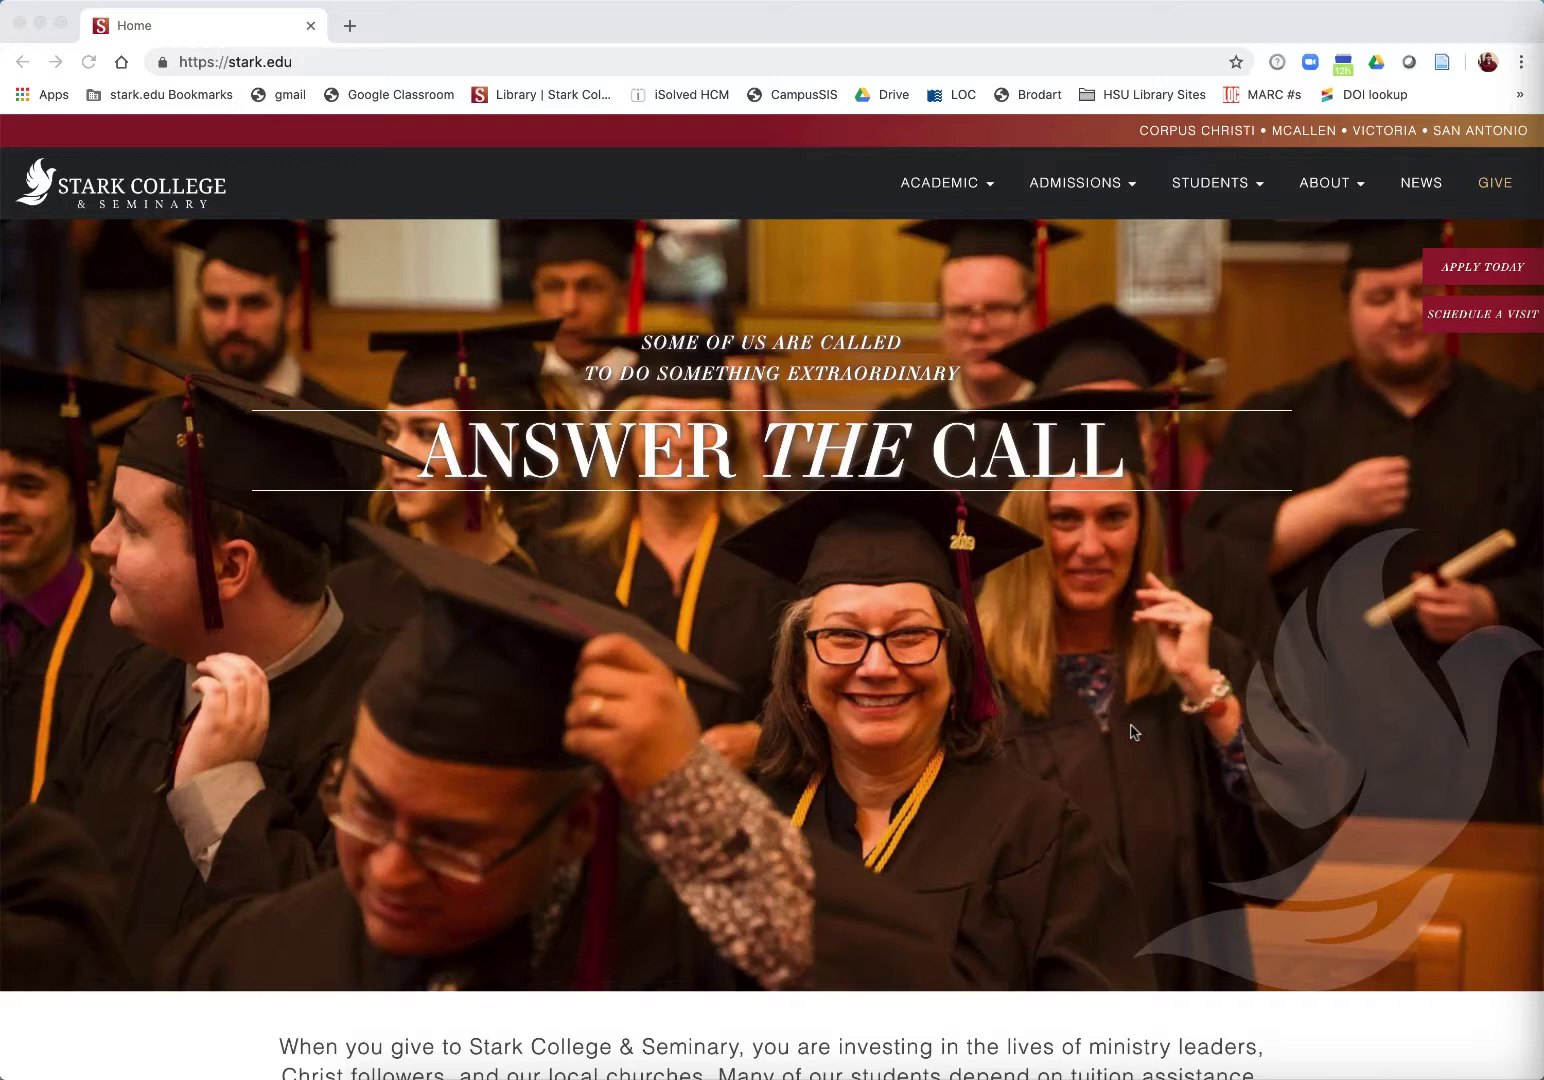
Step: Go to the Stark College Library page from the Students menu and scroll to Additional Sources
{"action": "left_click", "coordinate": [1218, 187]}
{"action": "left_click", "coordinate": [1218, 187]}
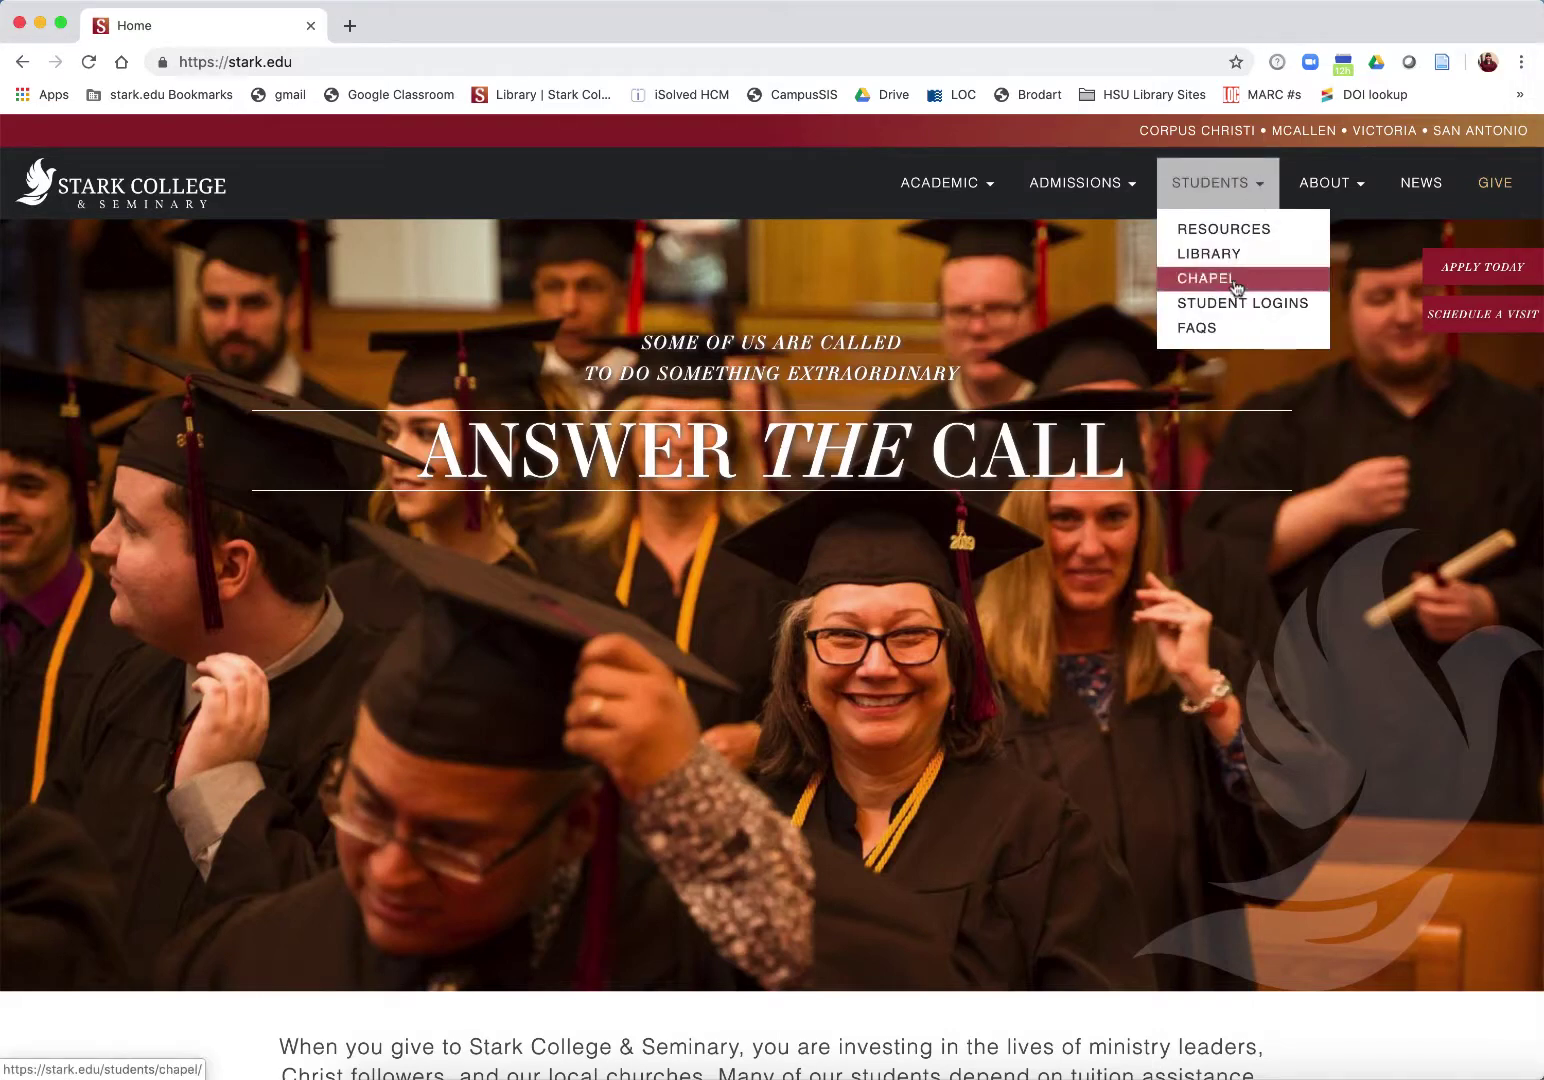
{"action": "left_click", "coordinate": [1229, 255]}
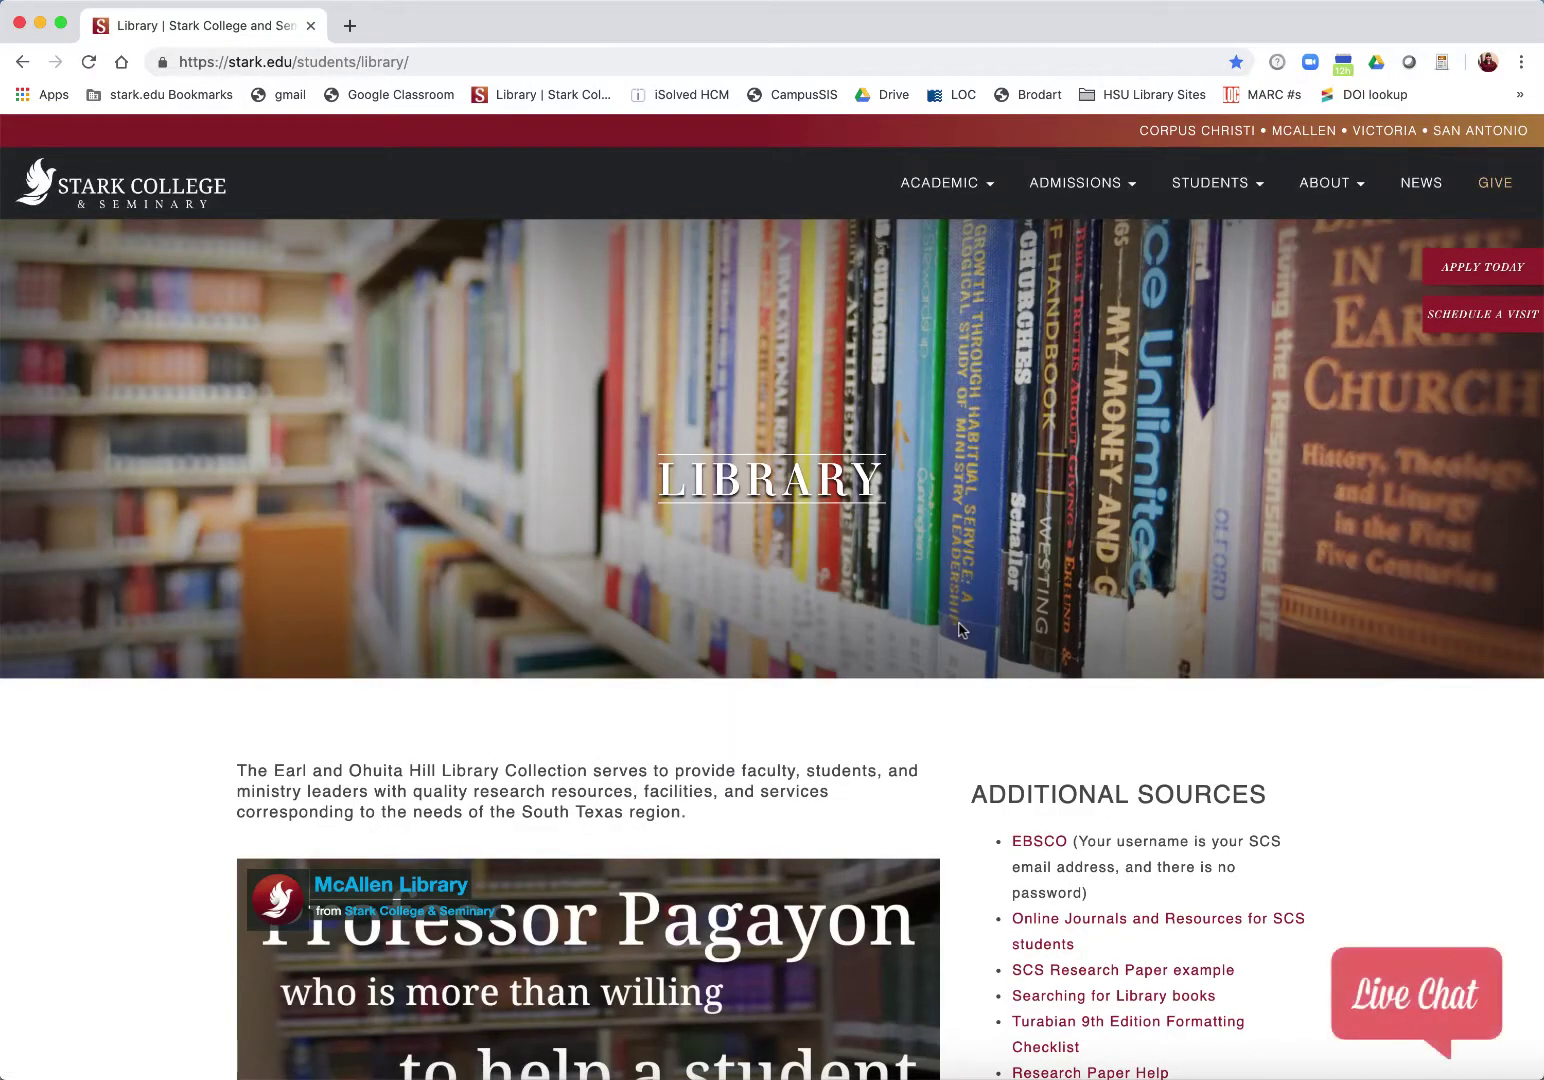
{"action": "scroll", "coordinate": [958, 629], "scroll_direction": "down", "scroll_amount": 5}
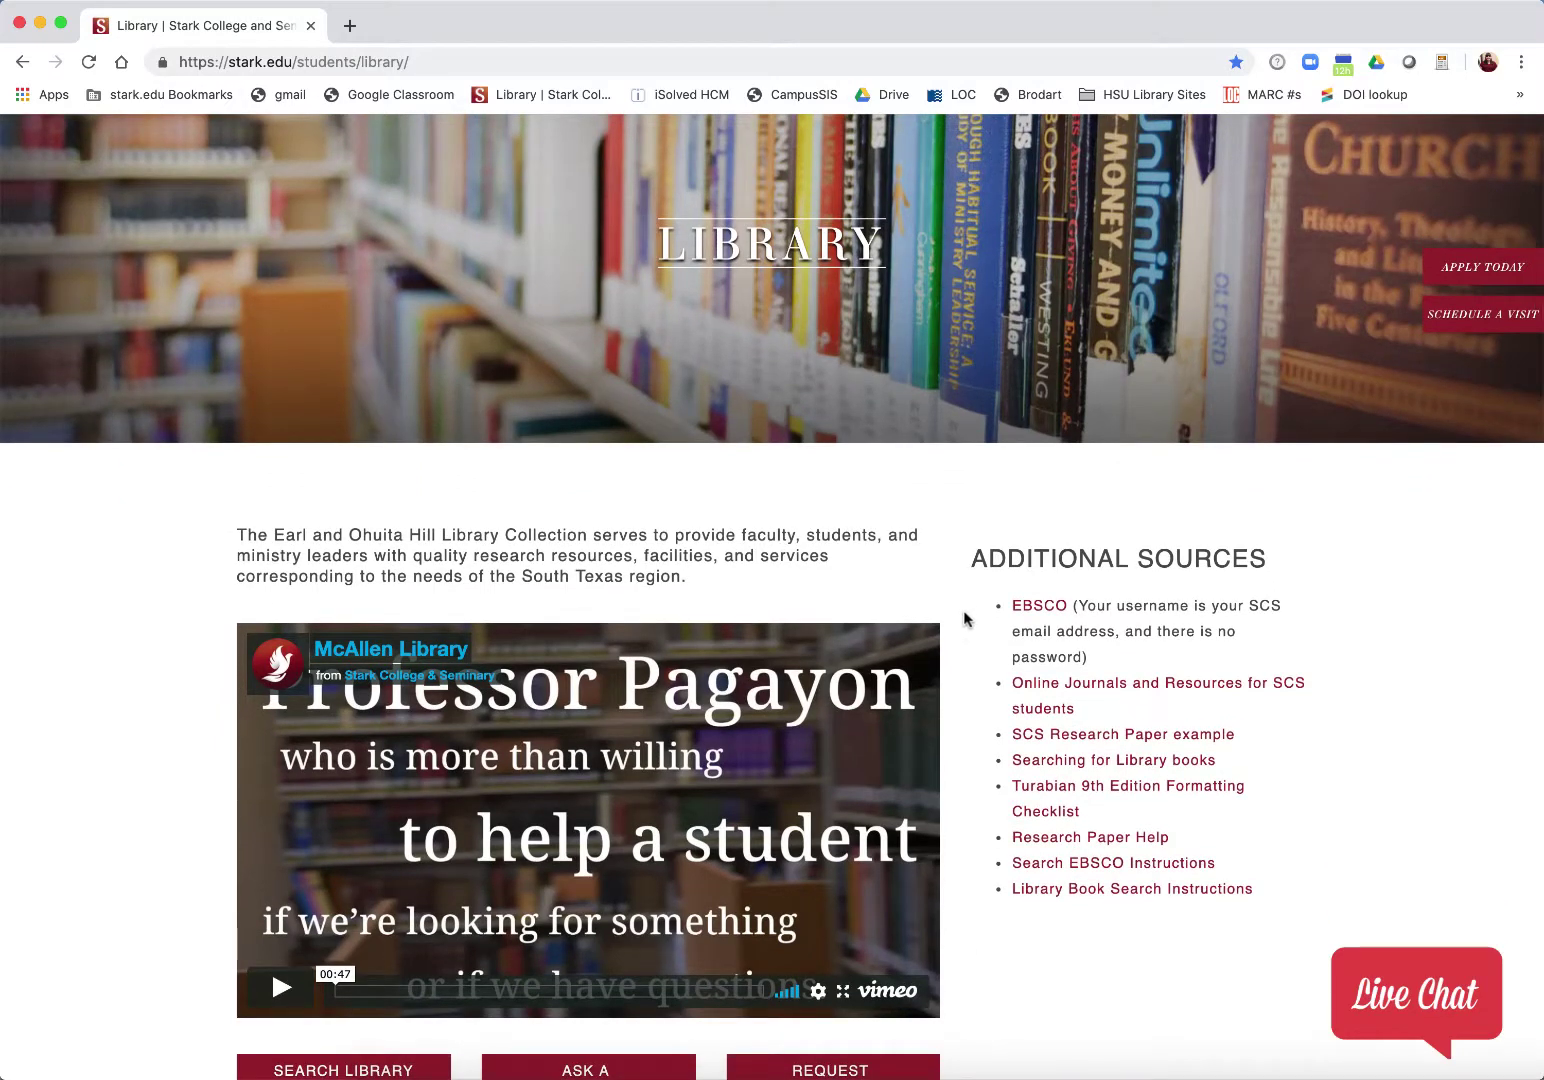
Step: Sign in to EBSCOhost through the EBSCO link with the school e-mail address
{"action": "left_click", "coordinate": [1039, 606]}
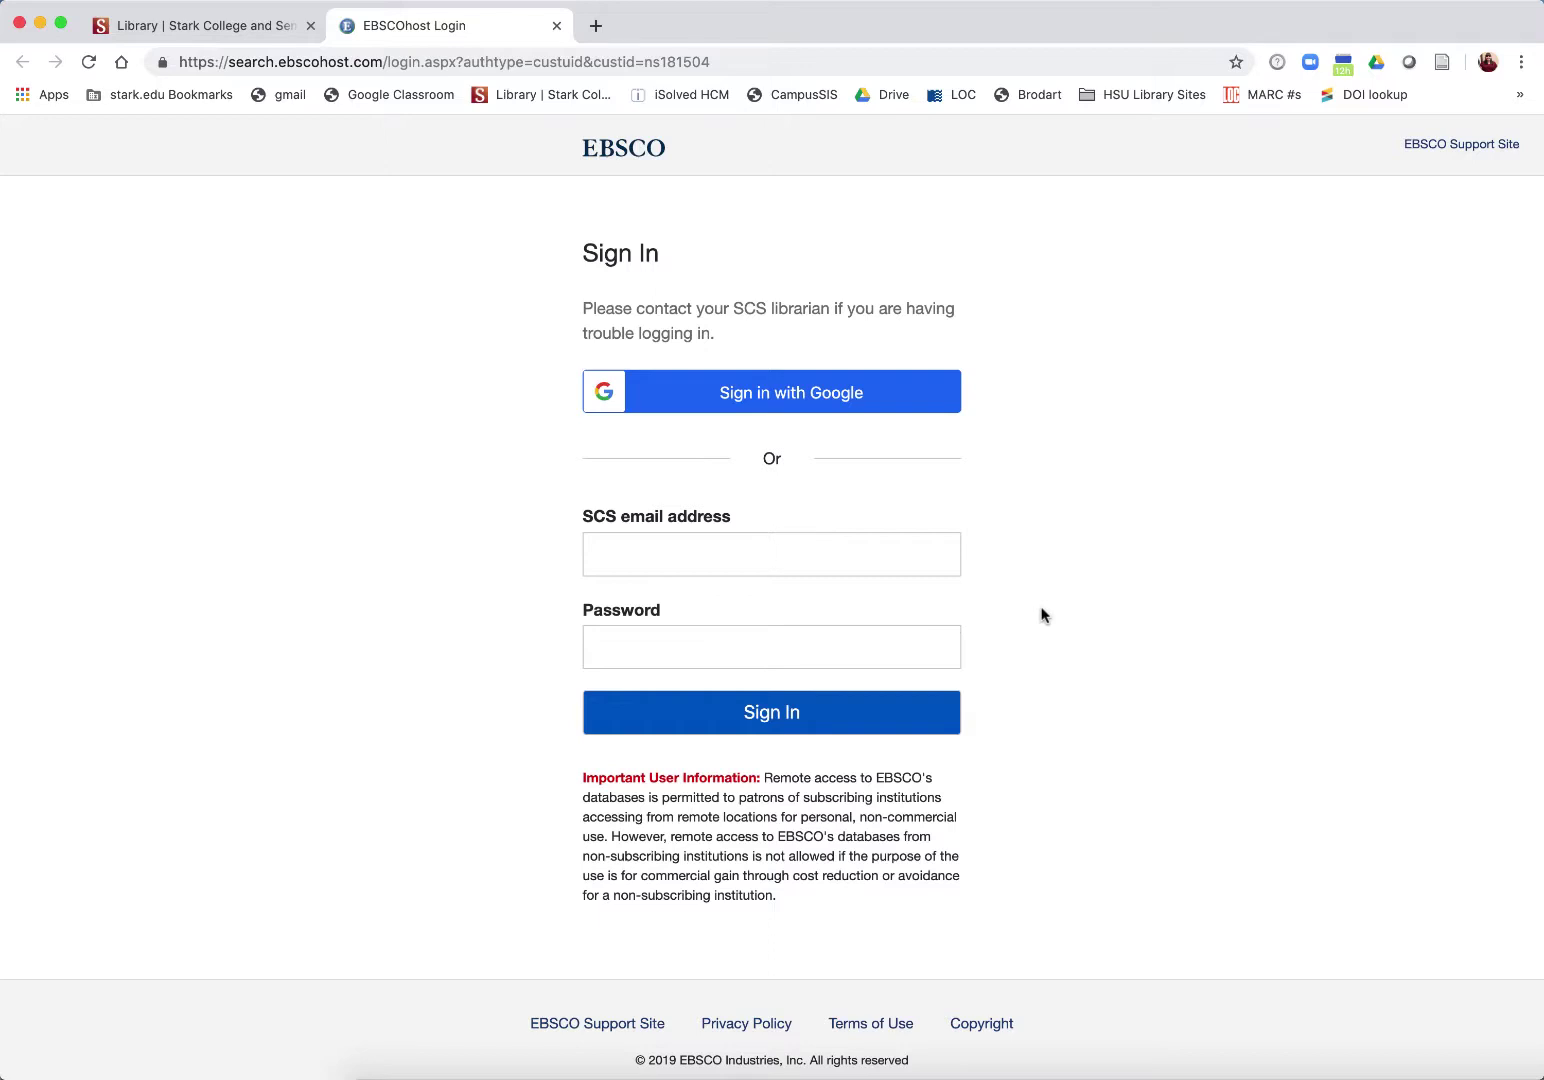
{"action": "left_click", "coordinate": [868, 545]}
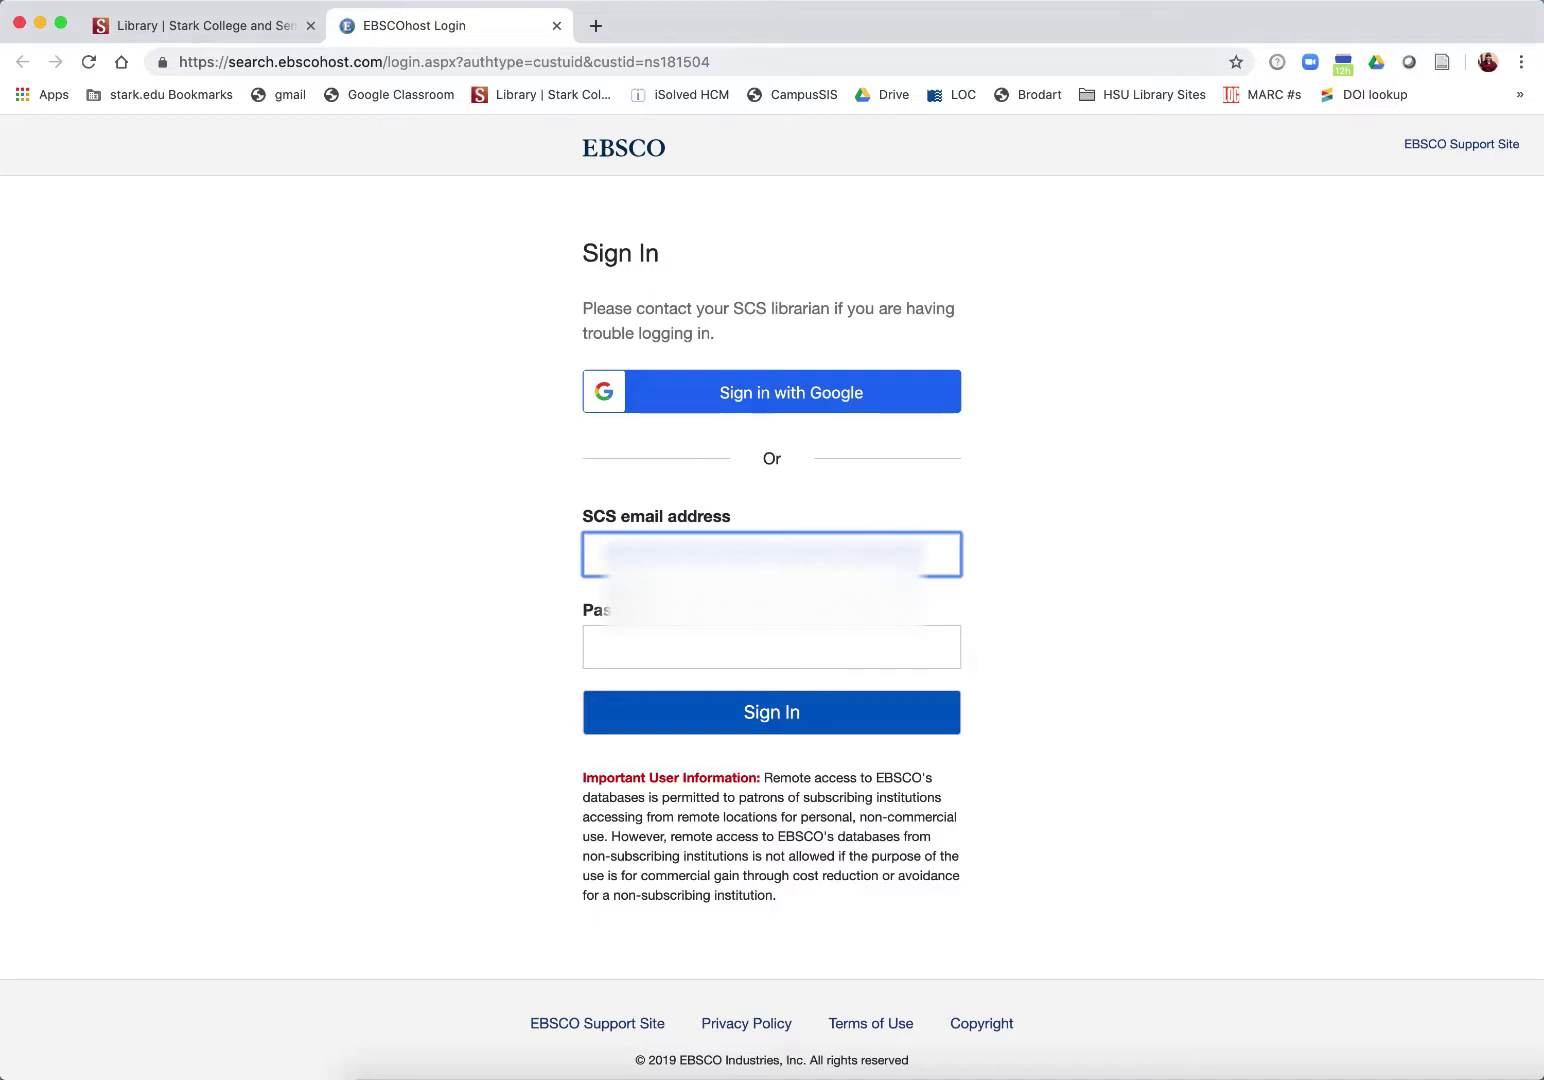
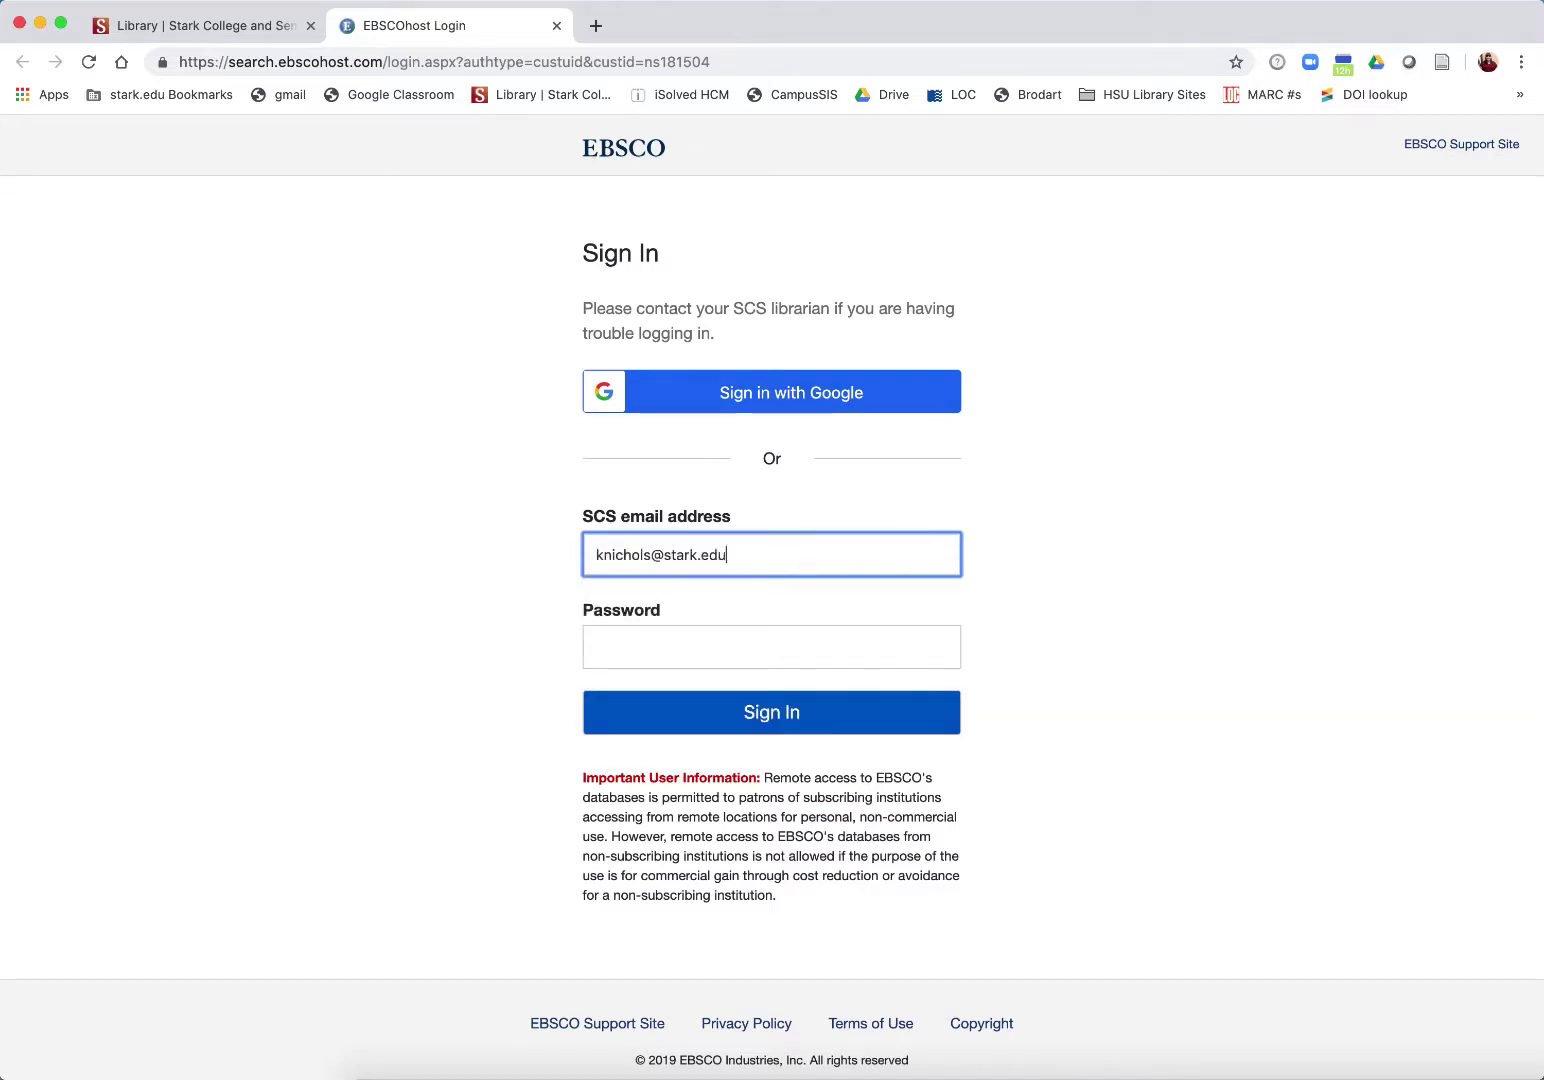
{"action": "left_click", "coordinate": [818, 712]}
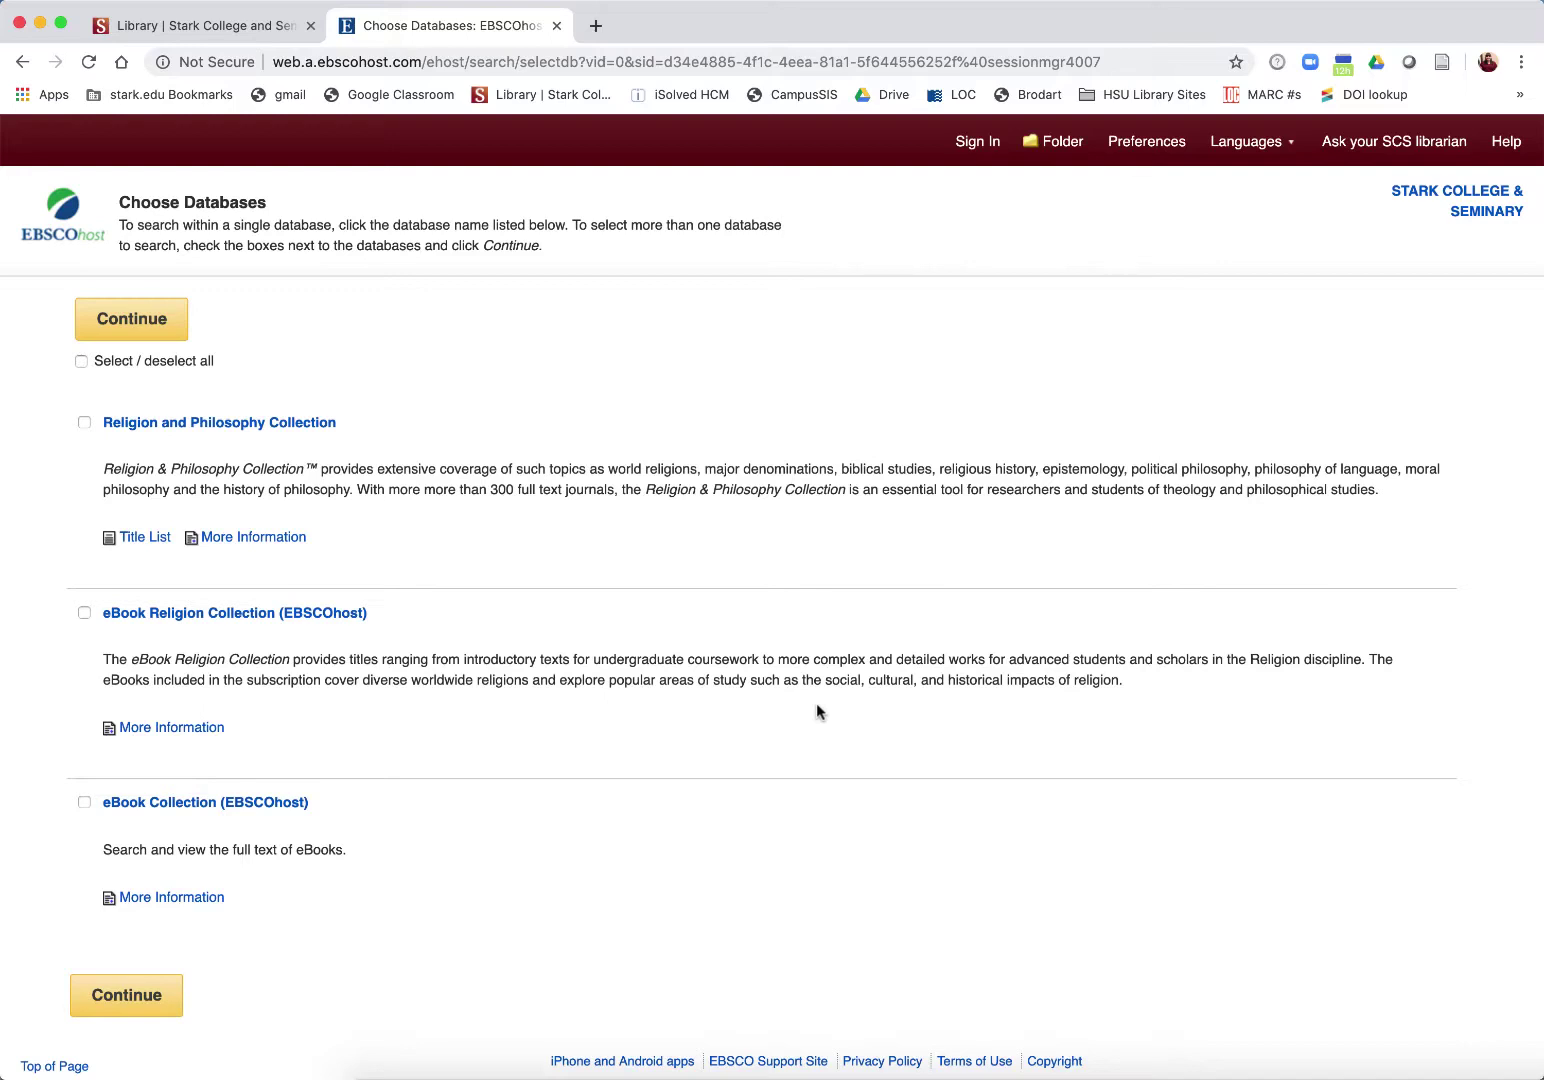
Step: Select all three databases and search them for 'Desert fathers'
{"action": "left_click", "coordinate": [80, 361]}
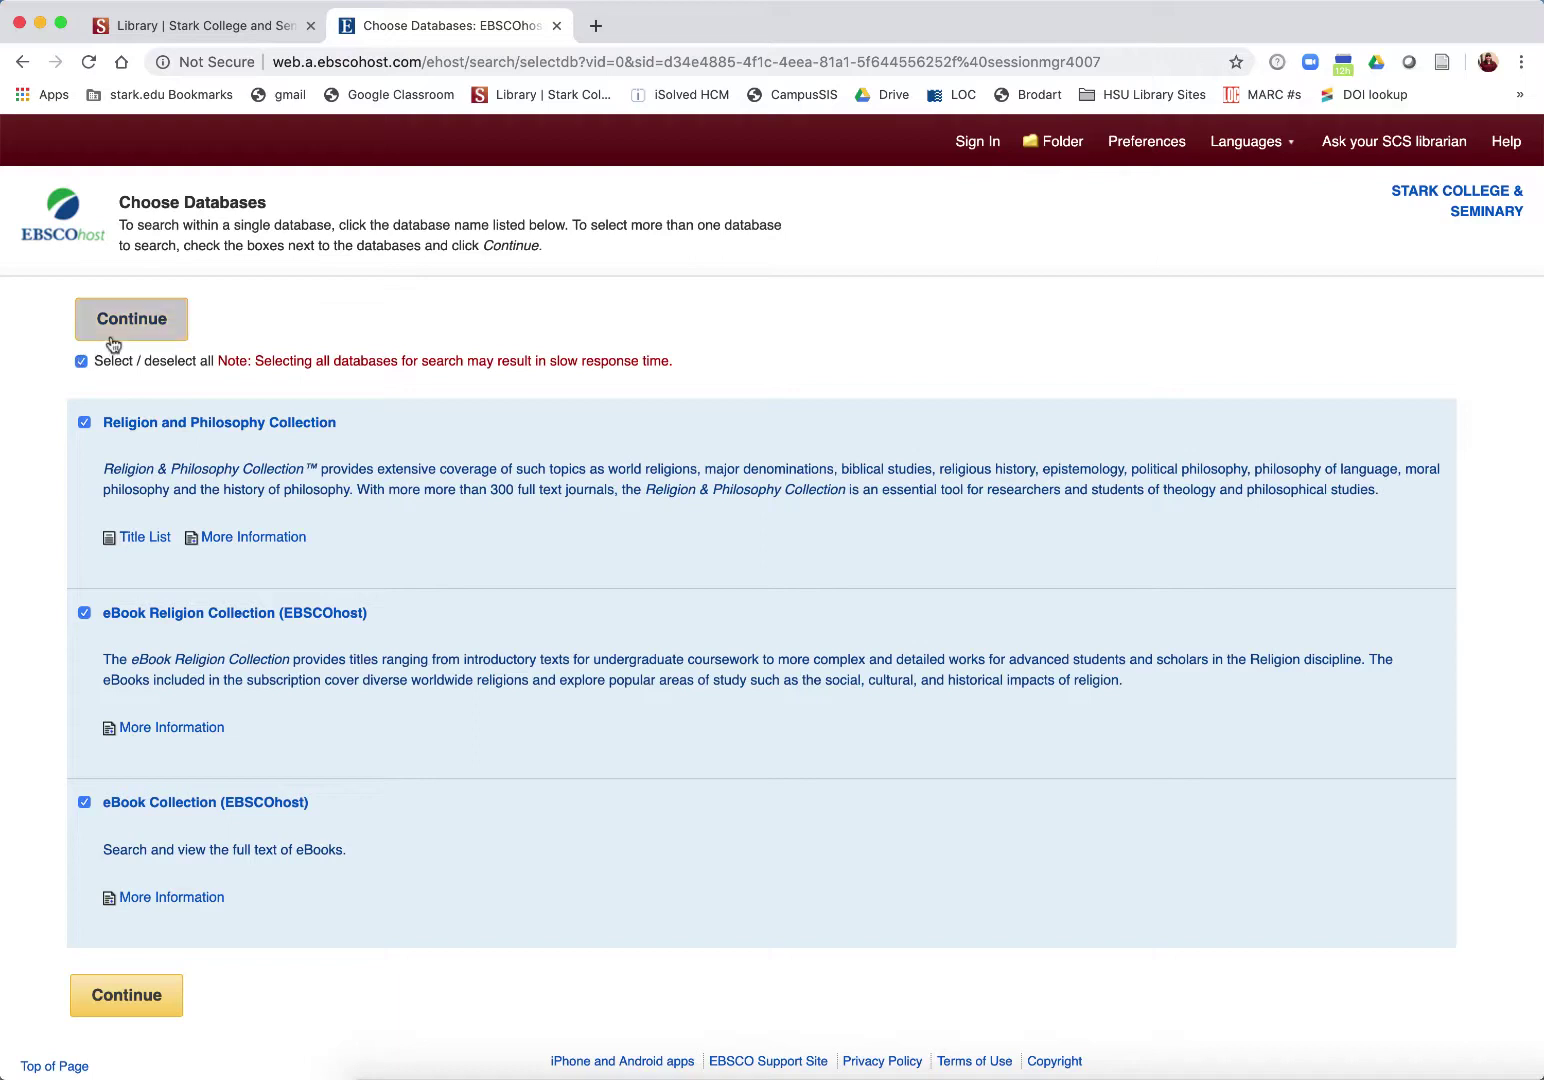
{"action": "left_click", "coordinate": [117, 338]}
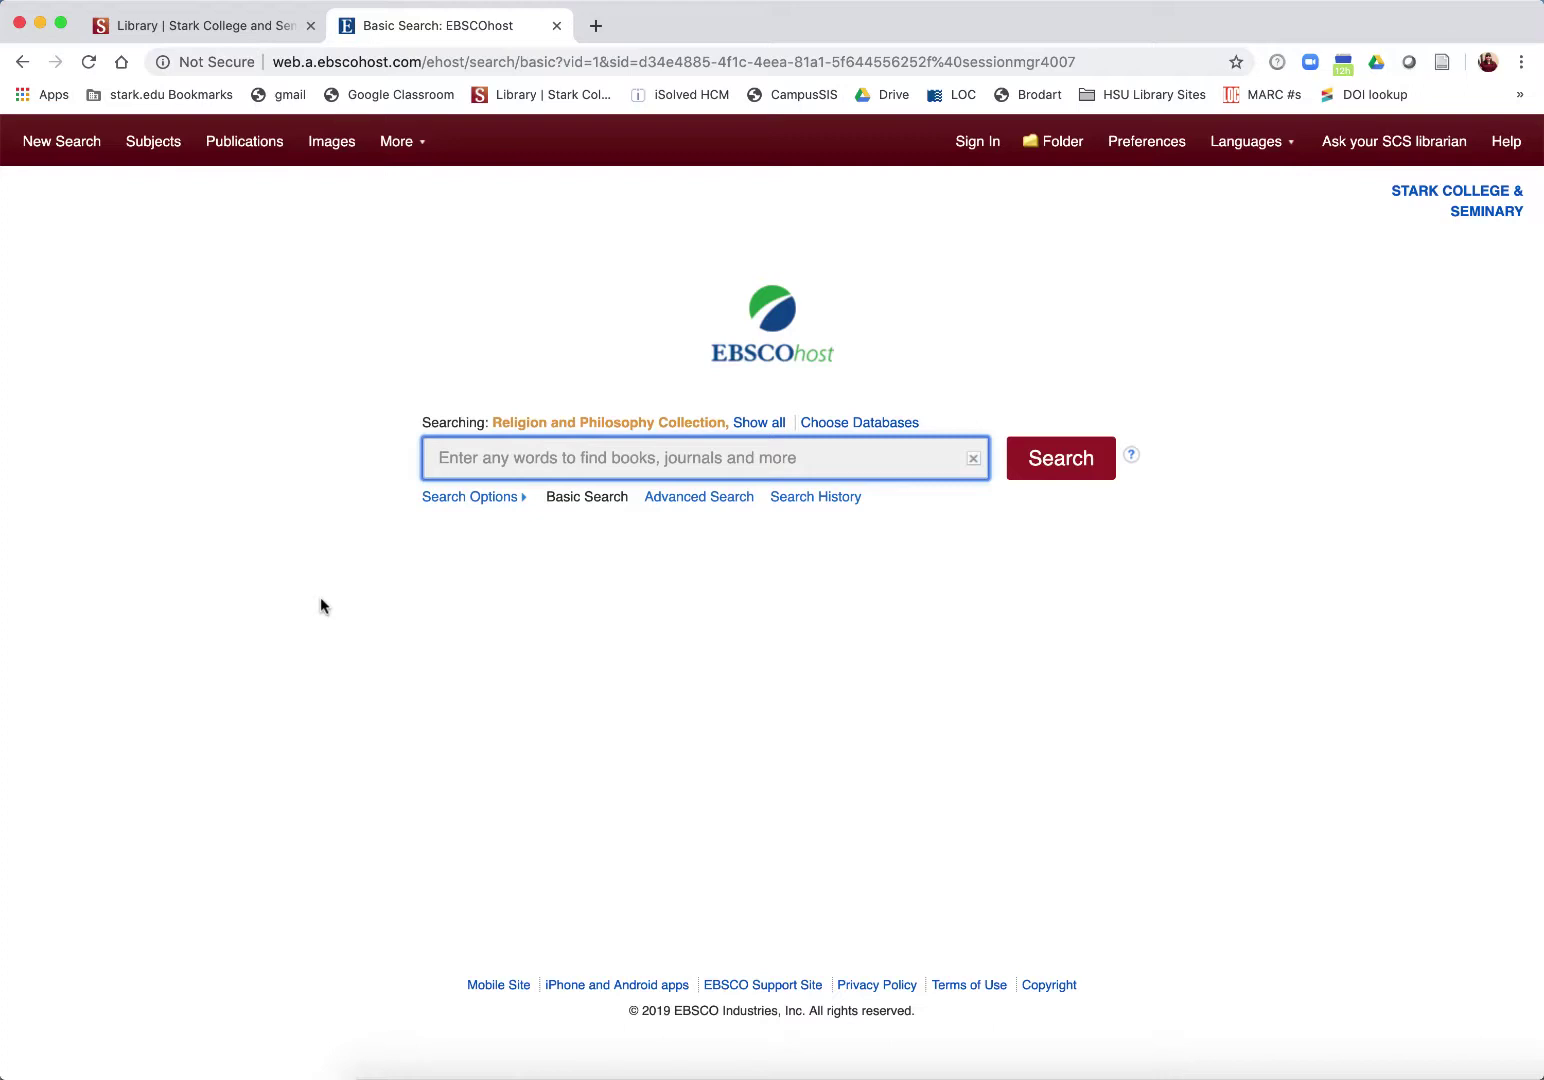
{"action": "type", "text": "D"}
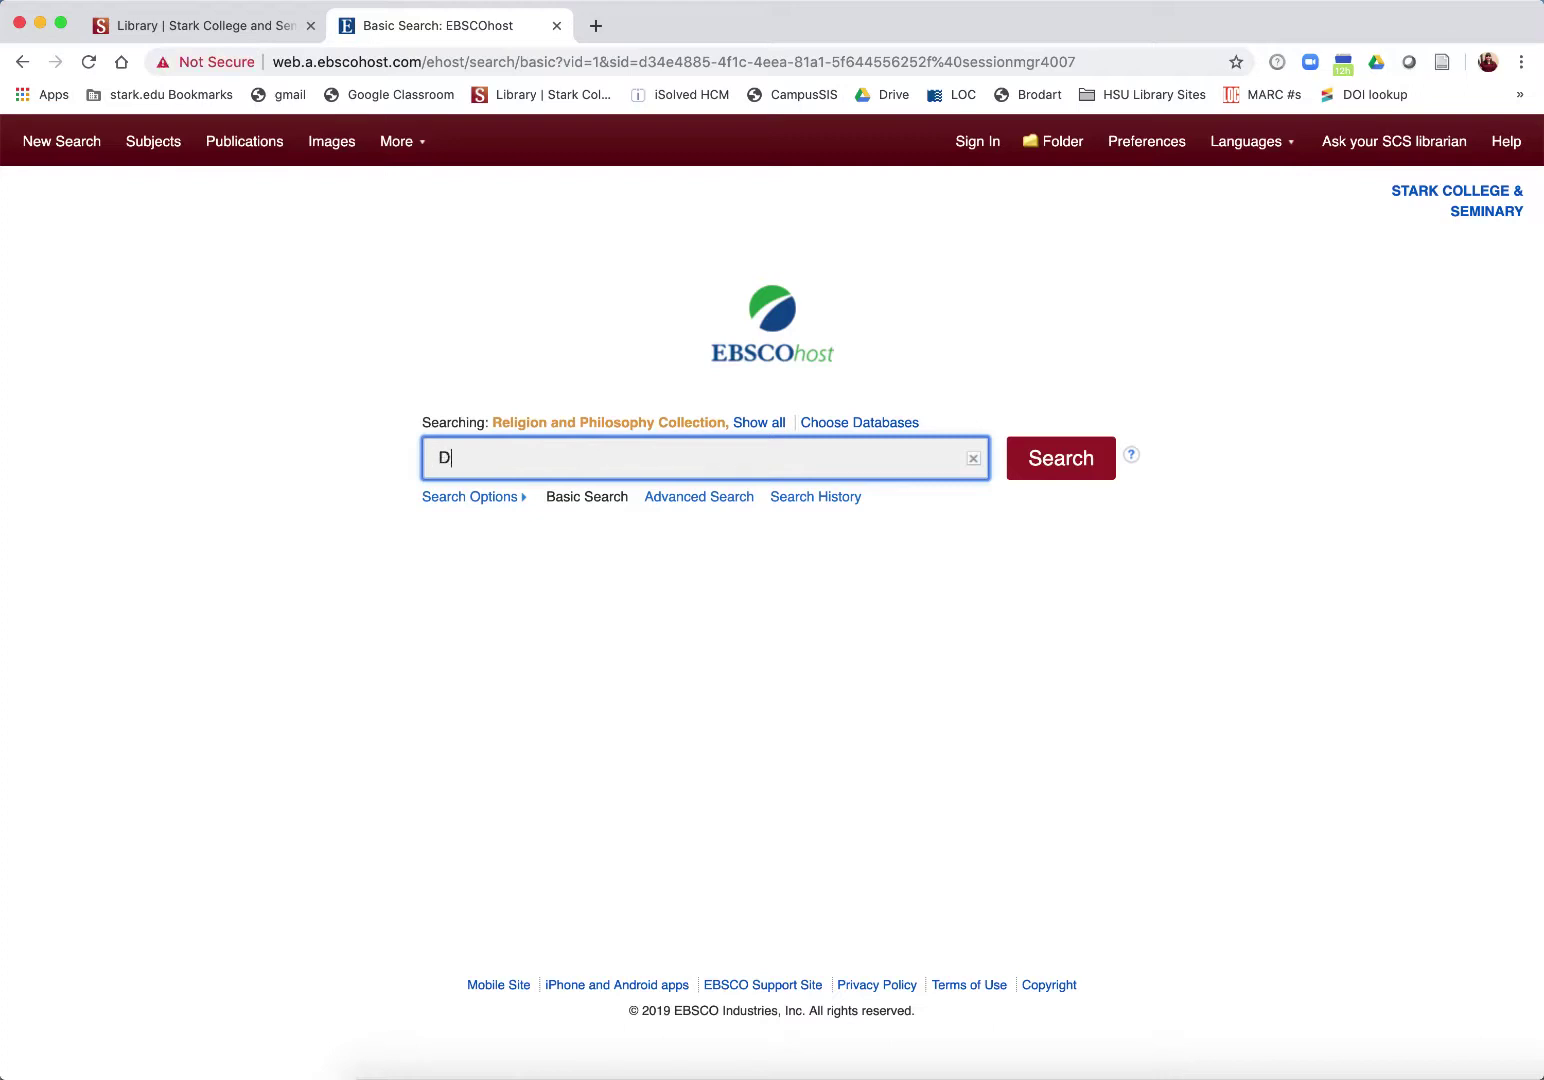
{"action": "type", "text": "esert fathers"}
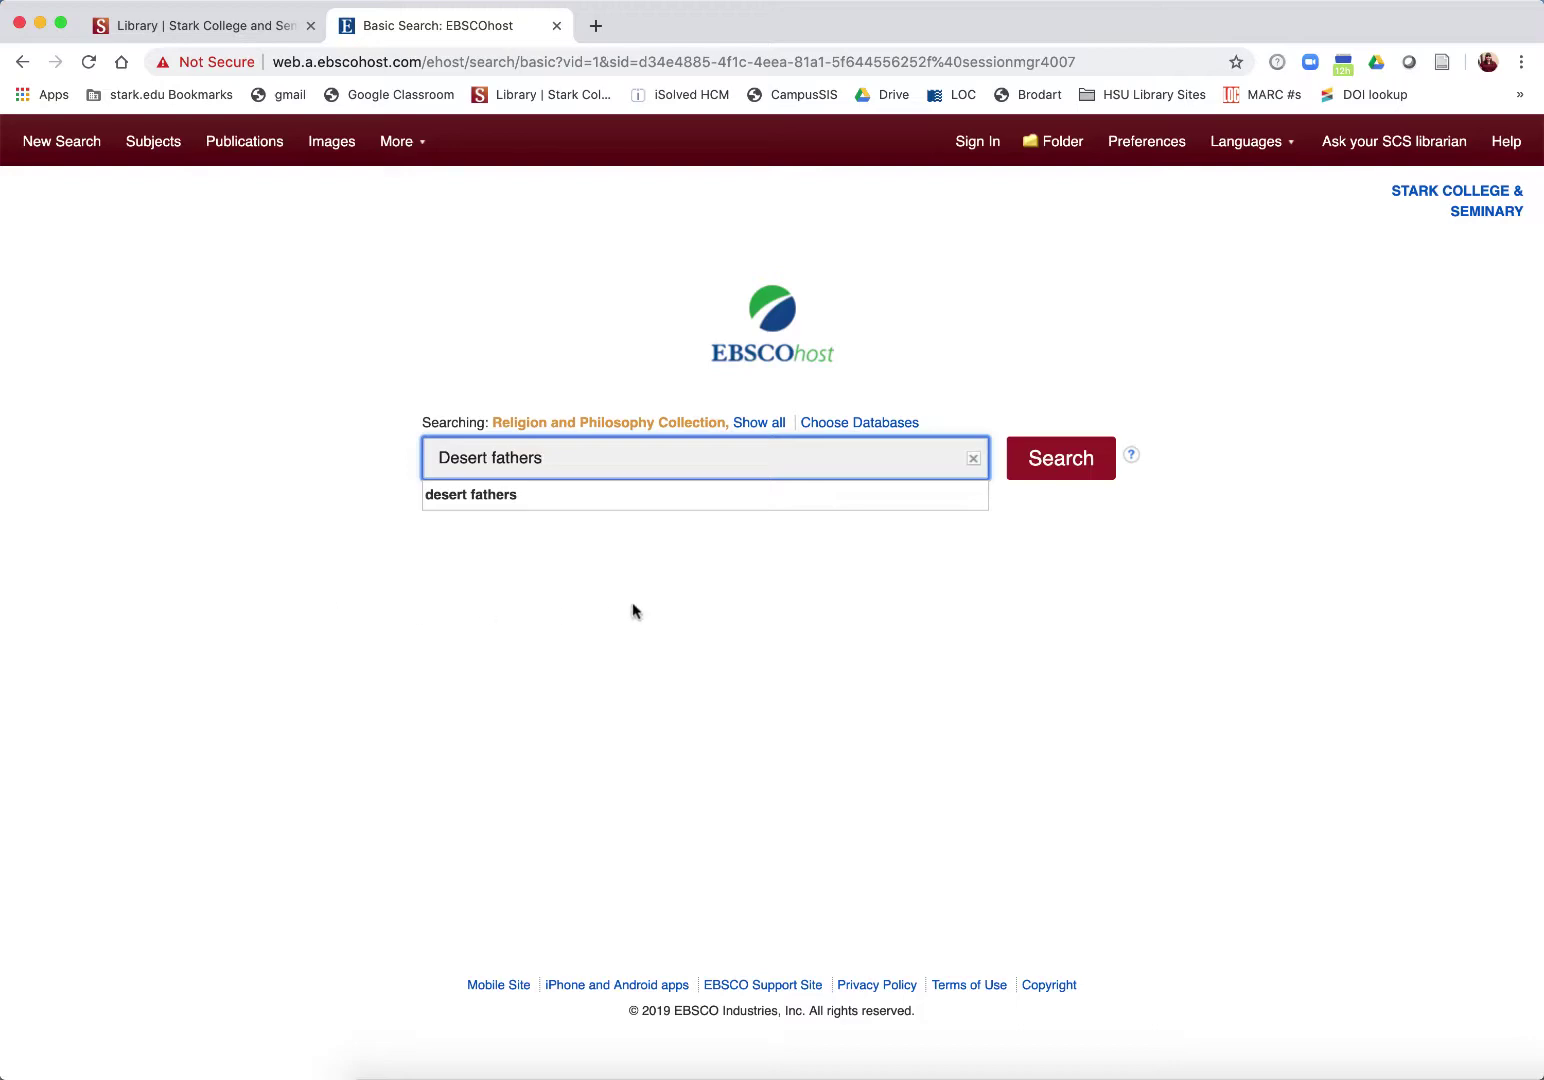
{"action": "left_click", "coordinate": [1097, 445]}
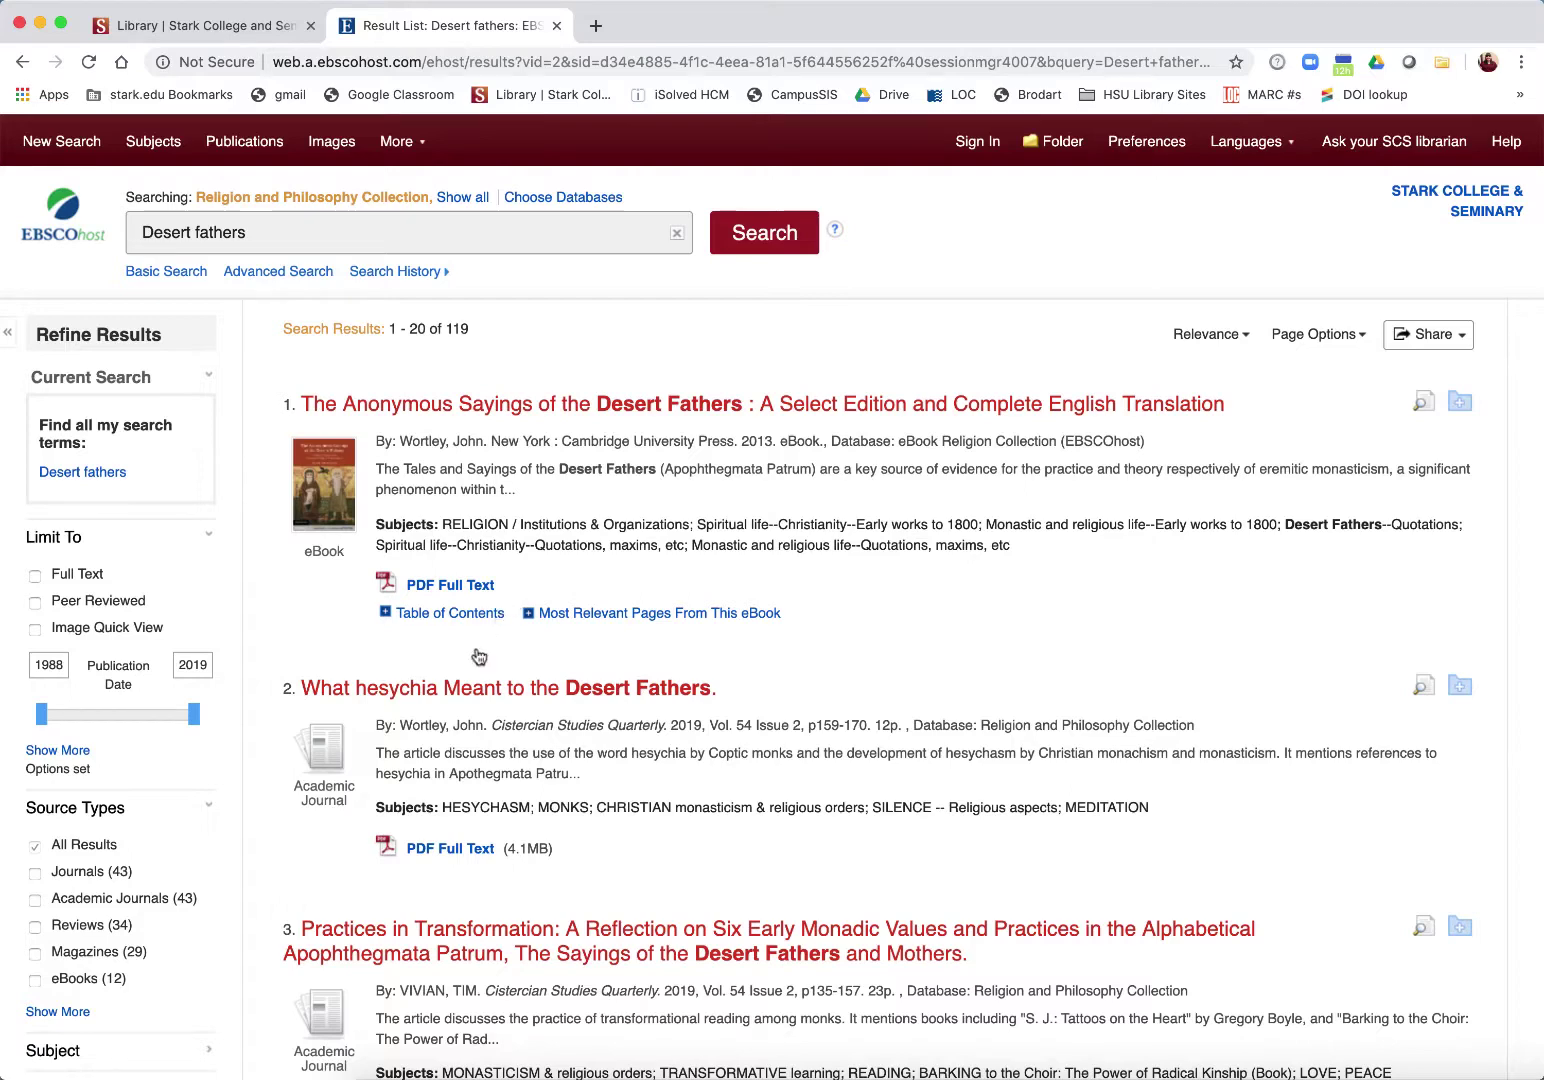
Step: Limit the results to full text published from 2009 onward
{"action": "left_click", "coordinate": [35, 578]}
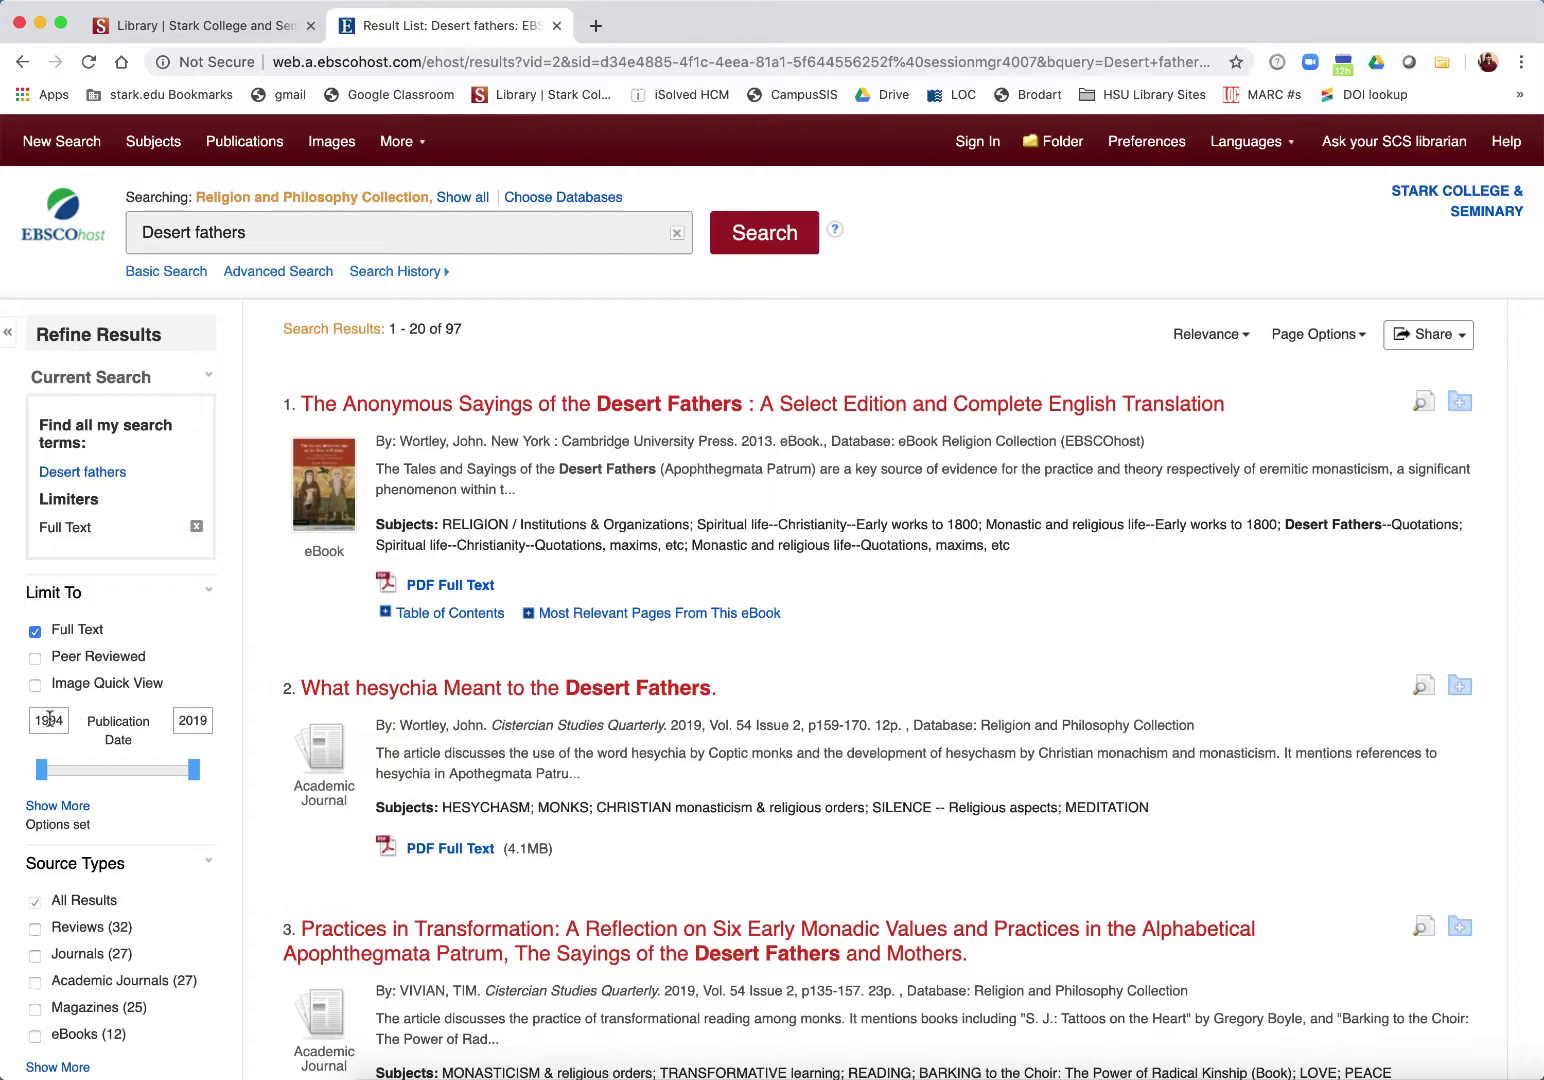
{"action": "double_click", "coordinate": [49, 718]}
{"action": "type", "text": "2009"}
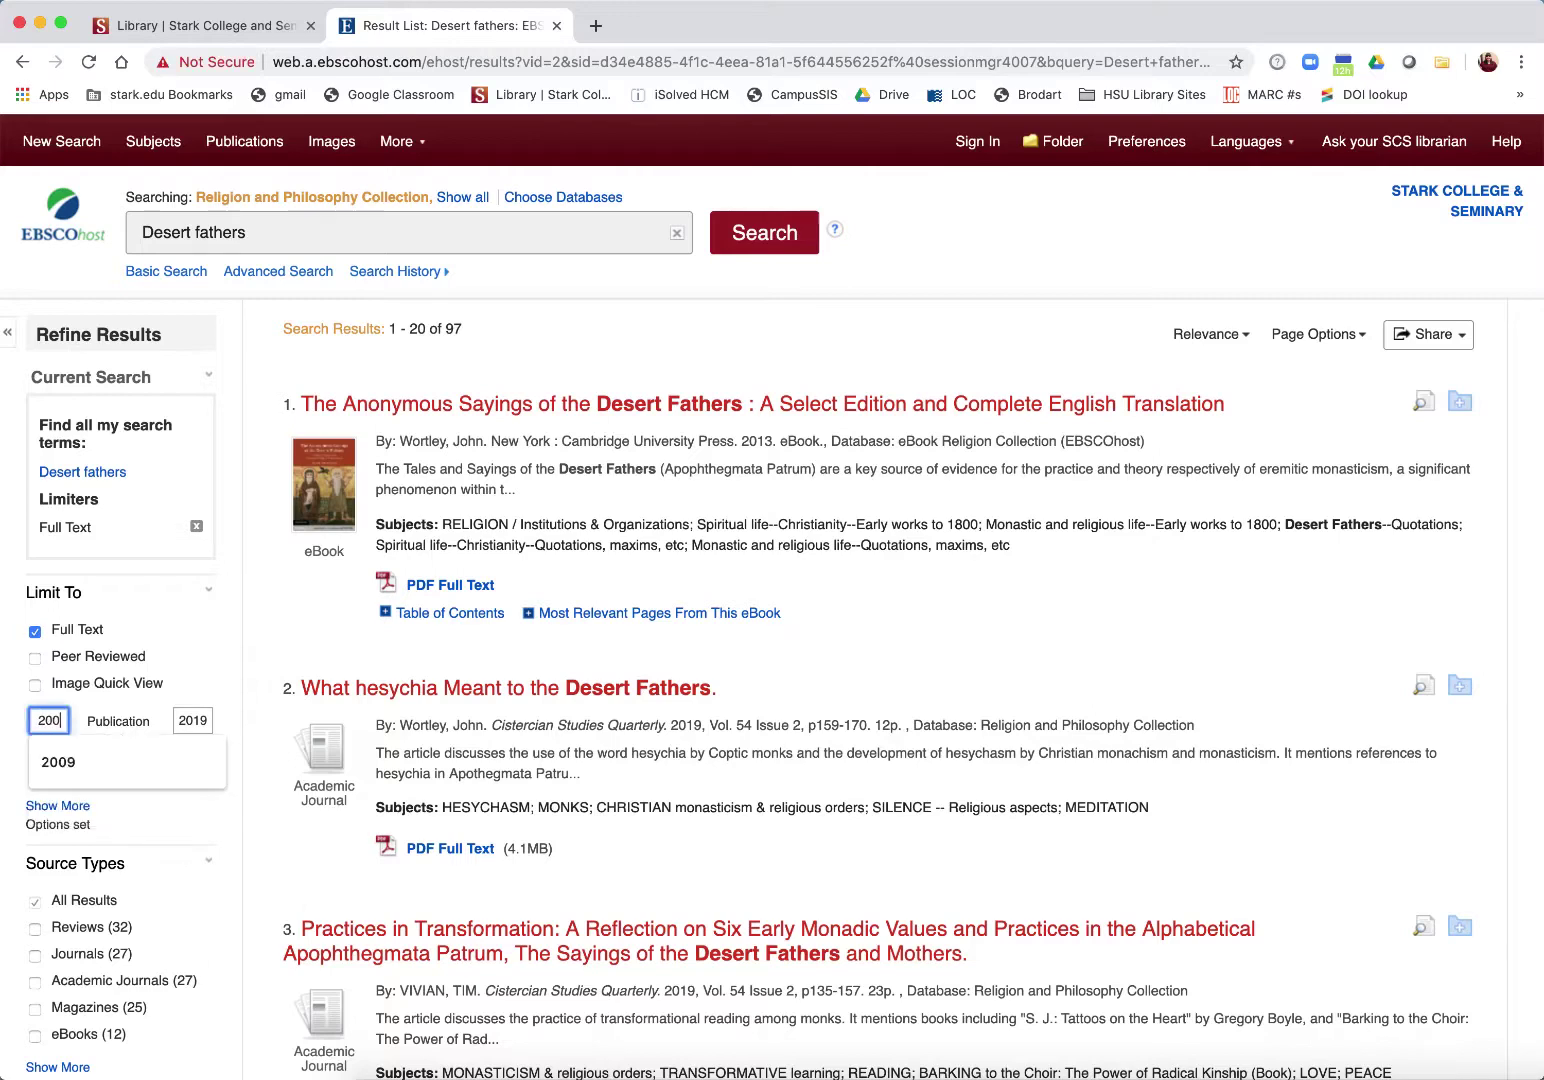
{"action": "key", "text": "Return"}
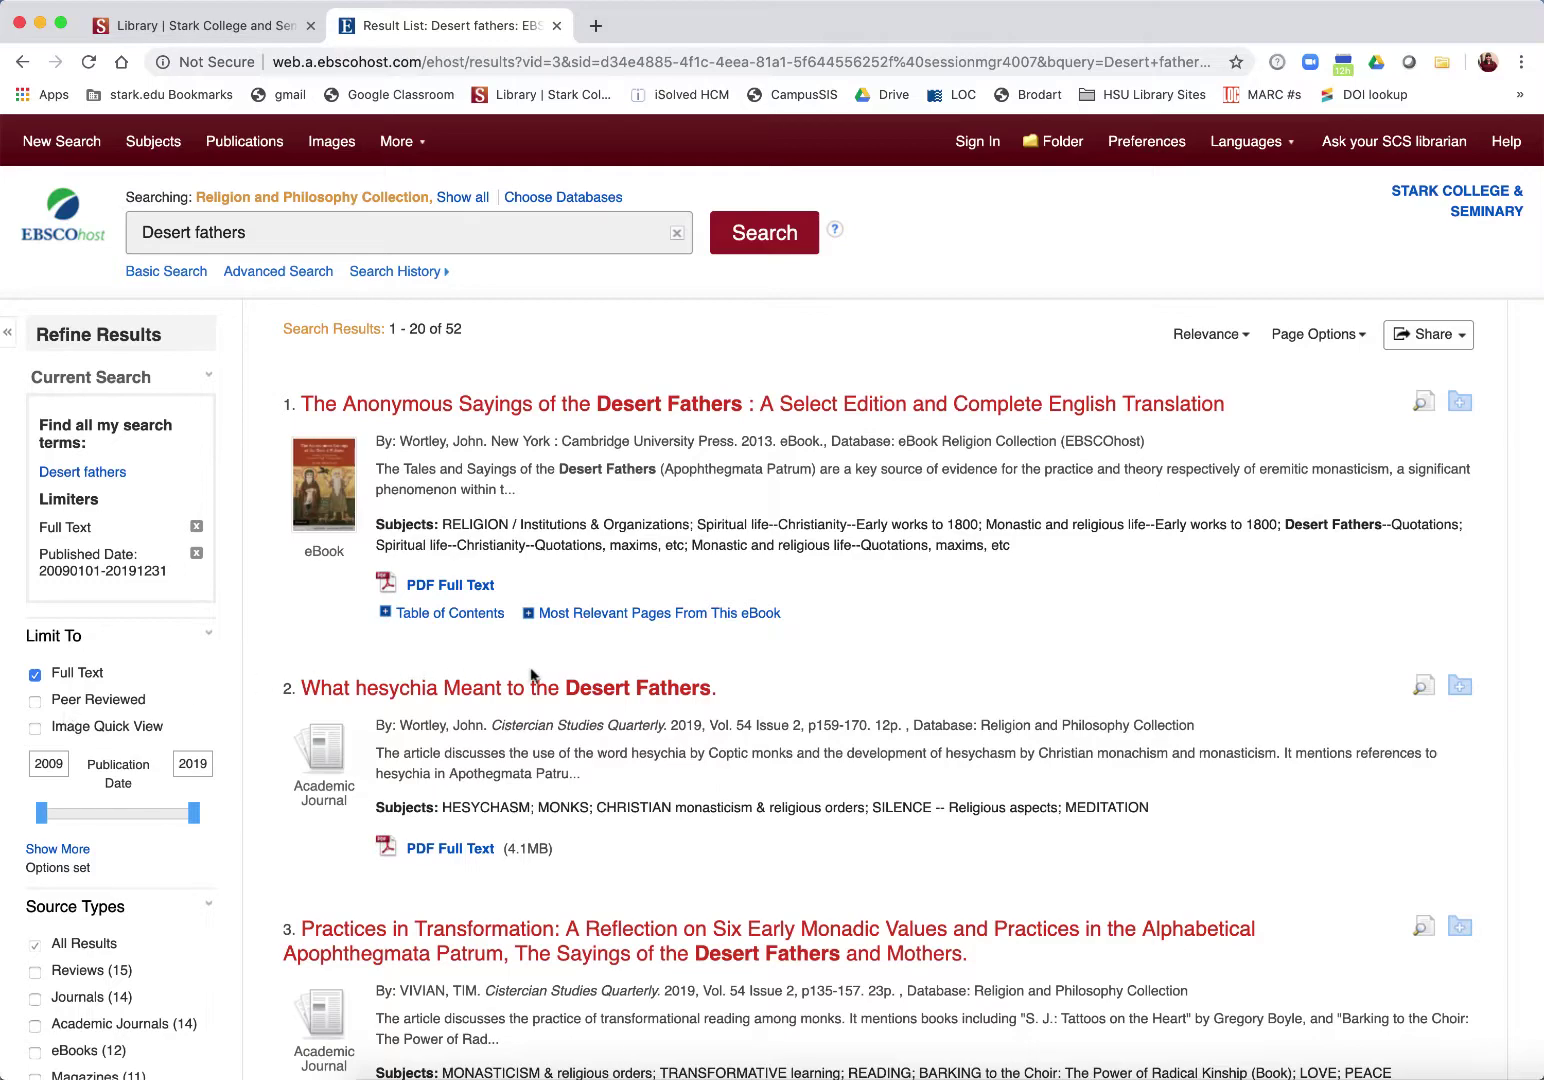
Step: Try the desert fathers subject limiter, then remove it again
{"action": "scroll", "coordinate": [223, 688], "scroll_direction": "down", "scroll_amount": 10}
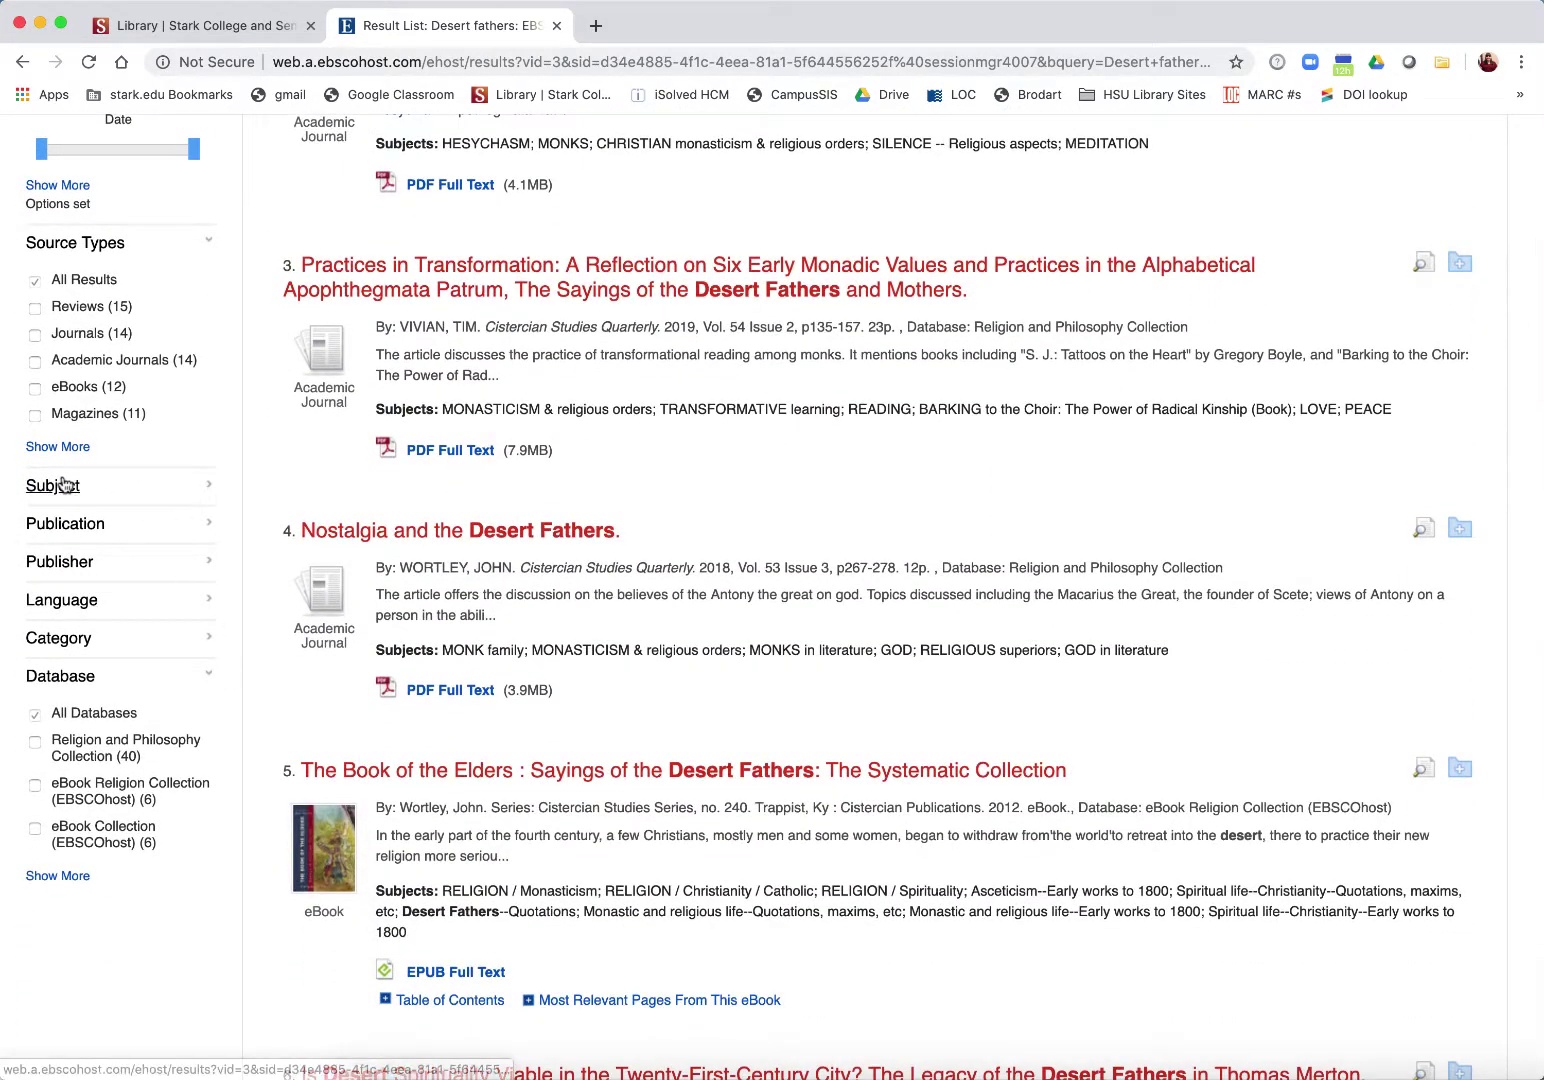
{"action": "left_click", "coordinate": [55, 485]}
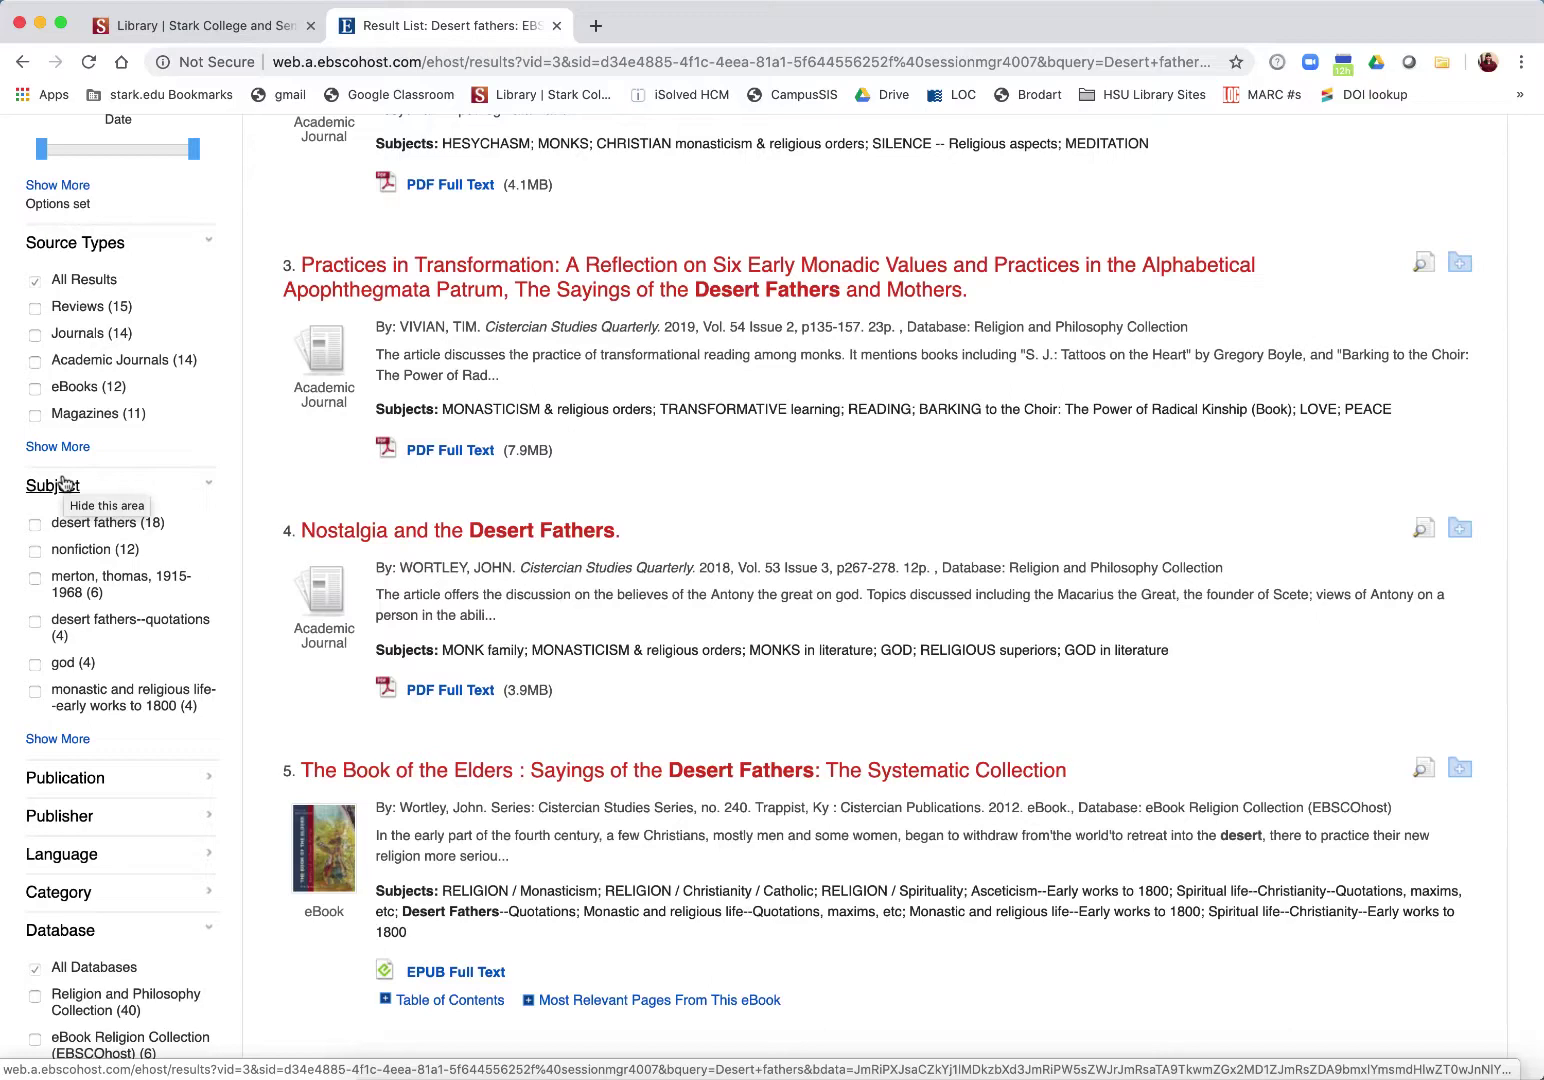
{"action": "left_click", "coordinate": [35, 525]}
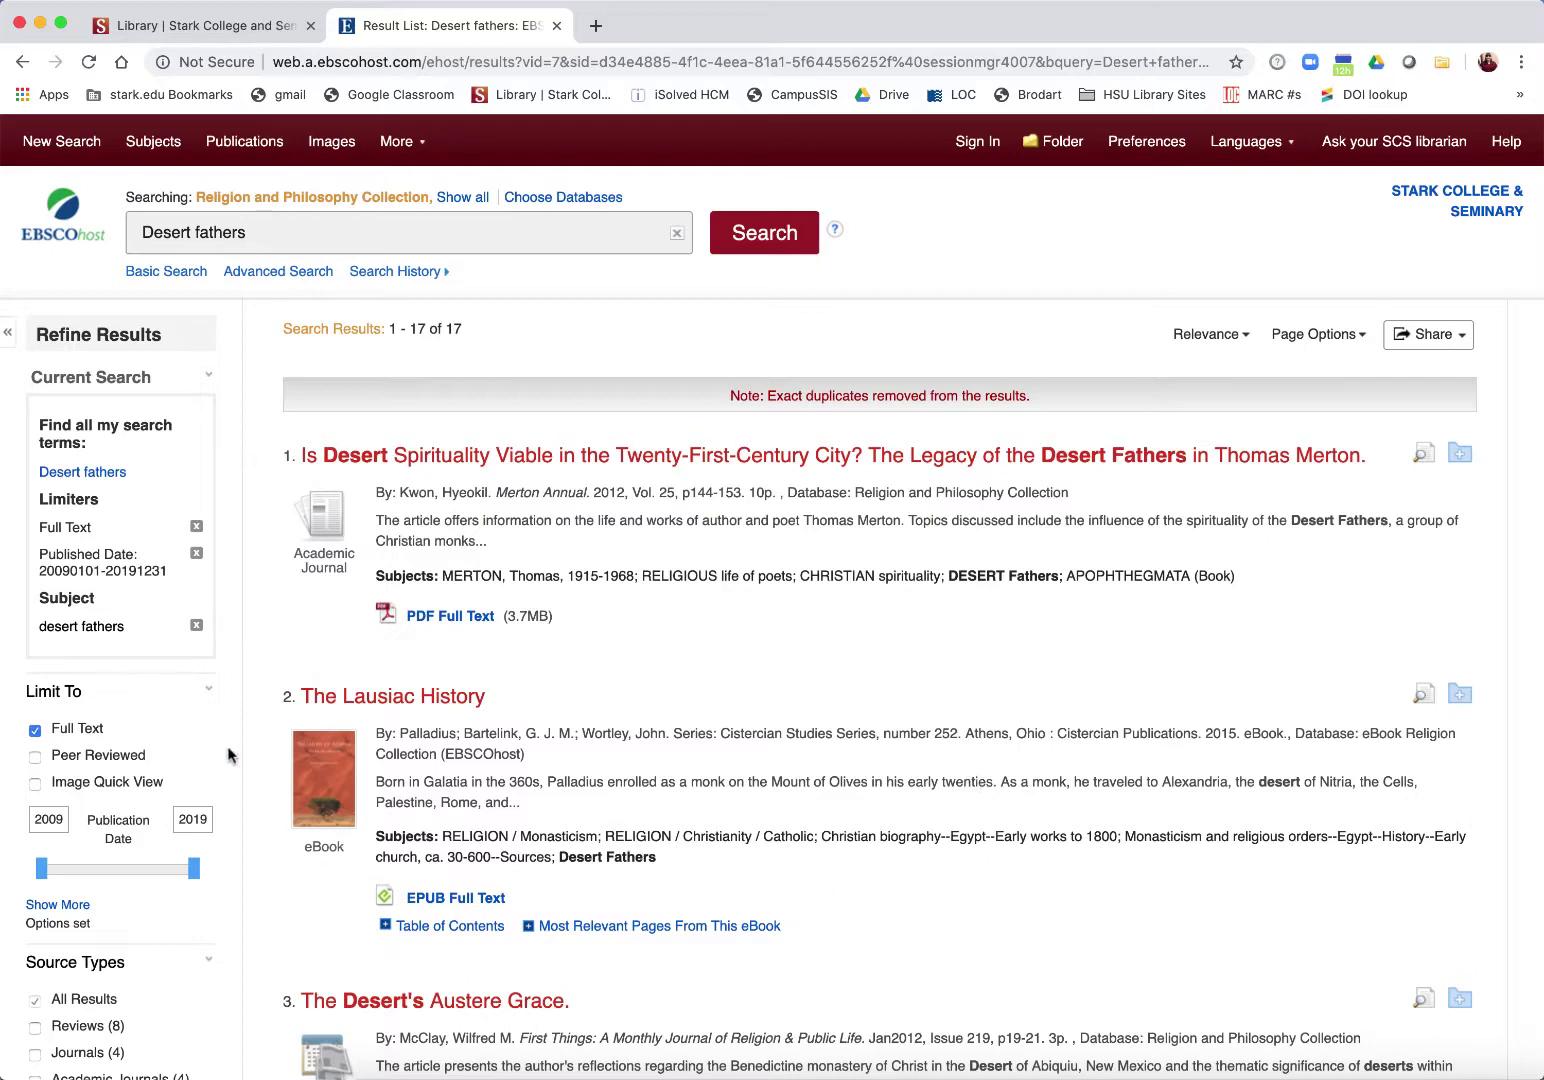
{"action": "left_click", "coordinate": [195, 626]}
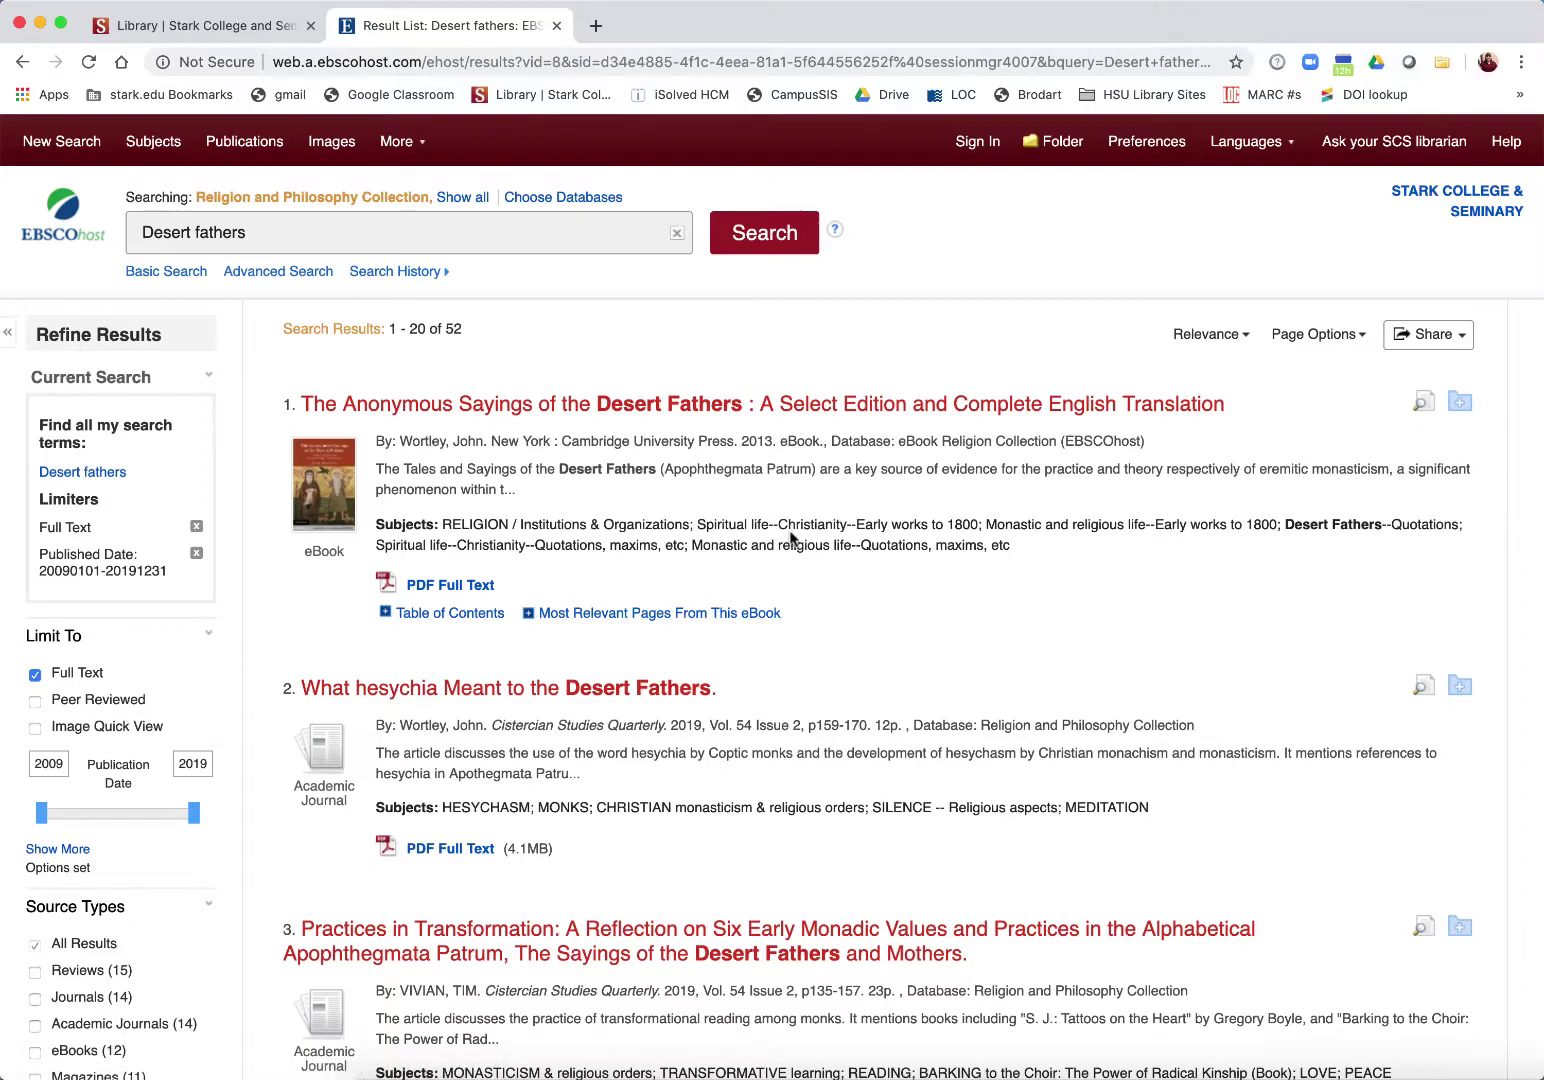
{"action": "scroll", "coordinate": [790, 538], "scroll_direction": "down", "scroll_amount": 3}
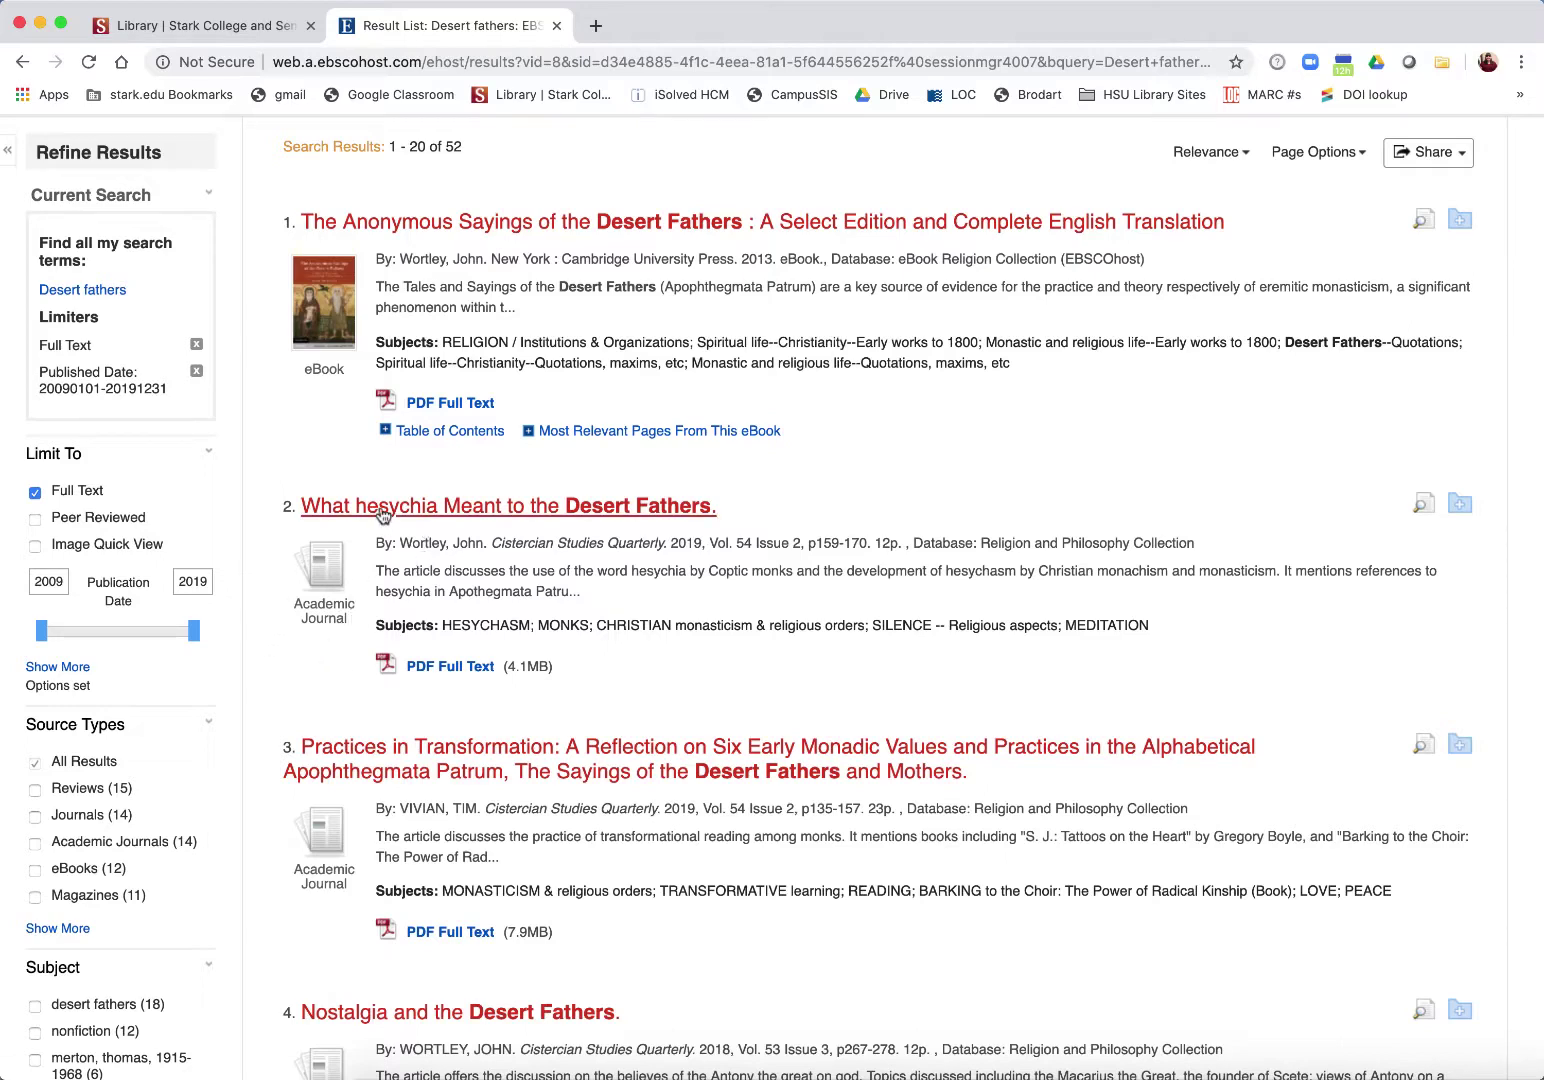
Step: Open the record for 'What hesychia Meant to the Desert Fathers' and view its PDF Full Text
{"action": "left_click", "coordinate": [383, 506]}
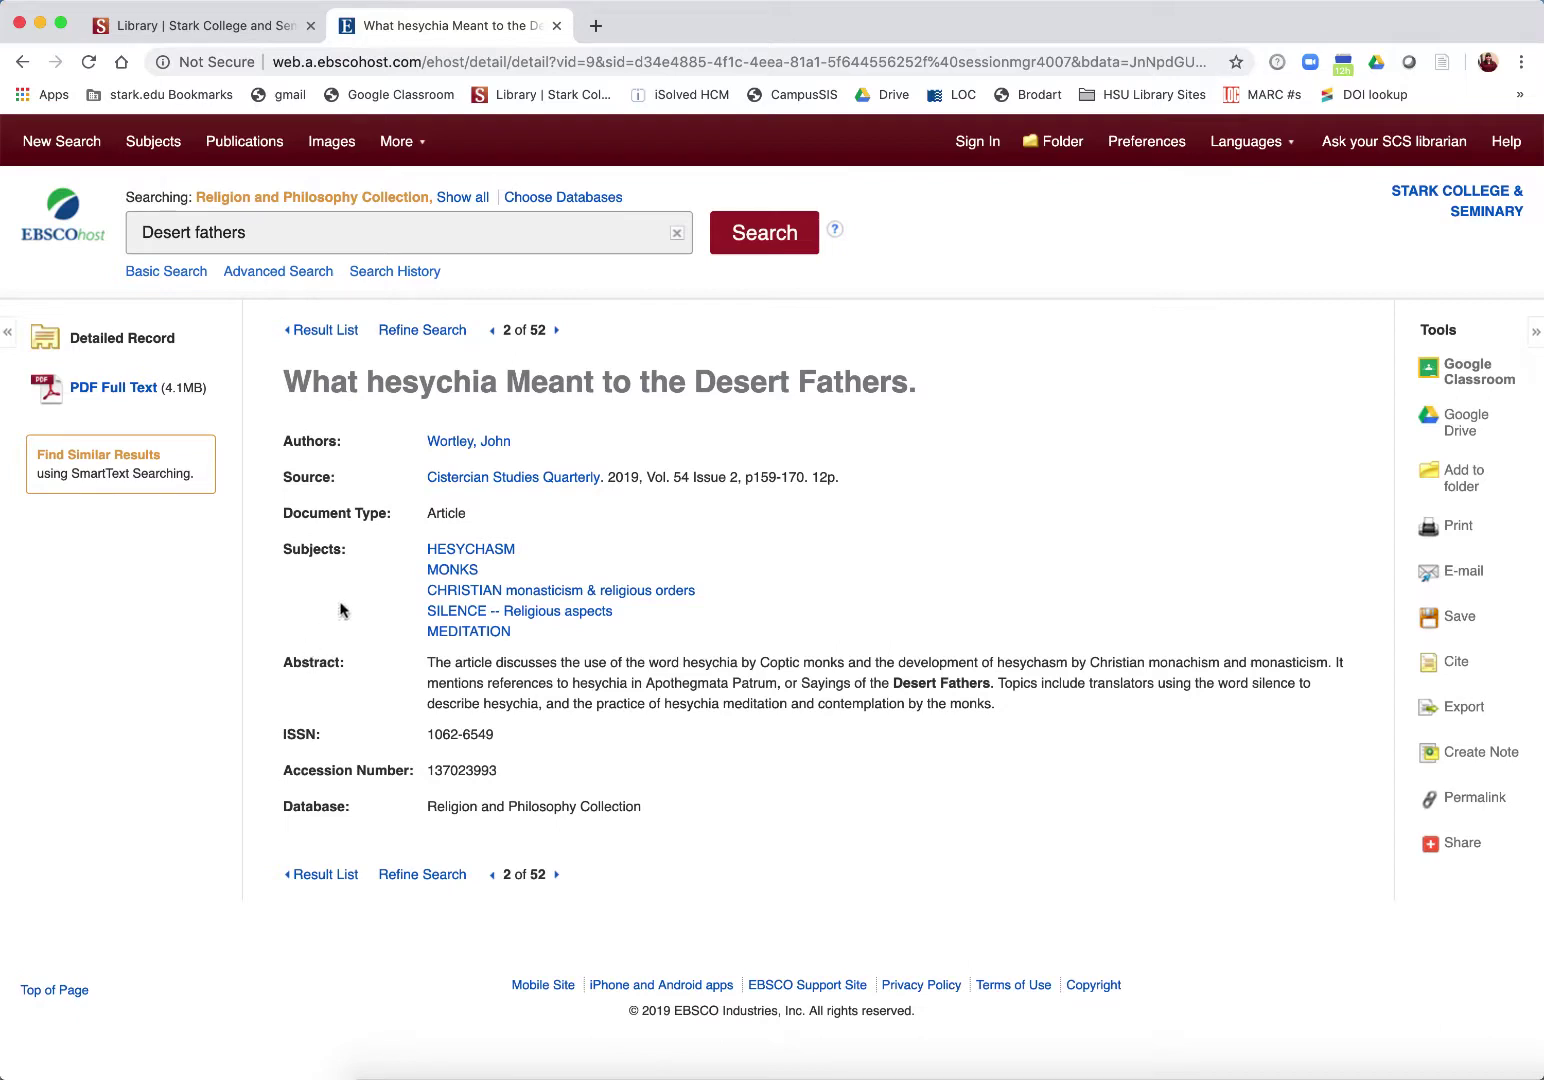
{"action": "left_click", "coordinate": [128, 388]}
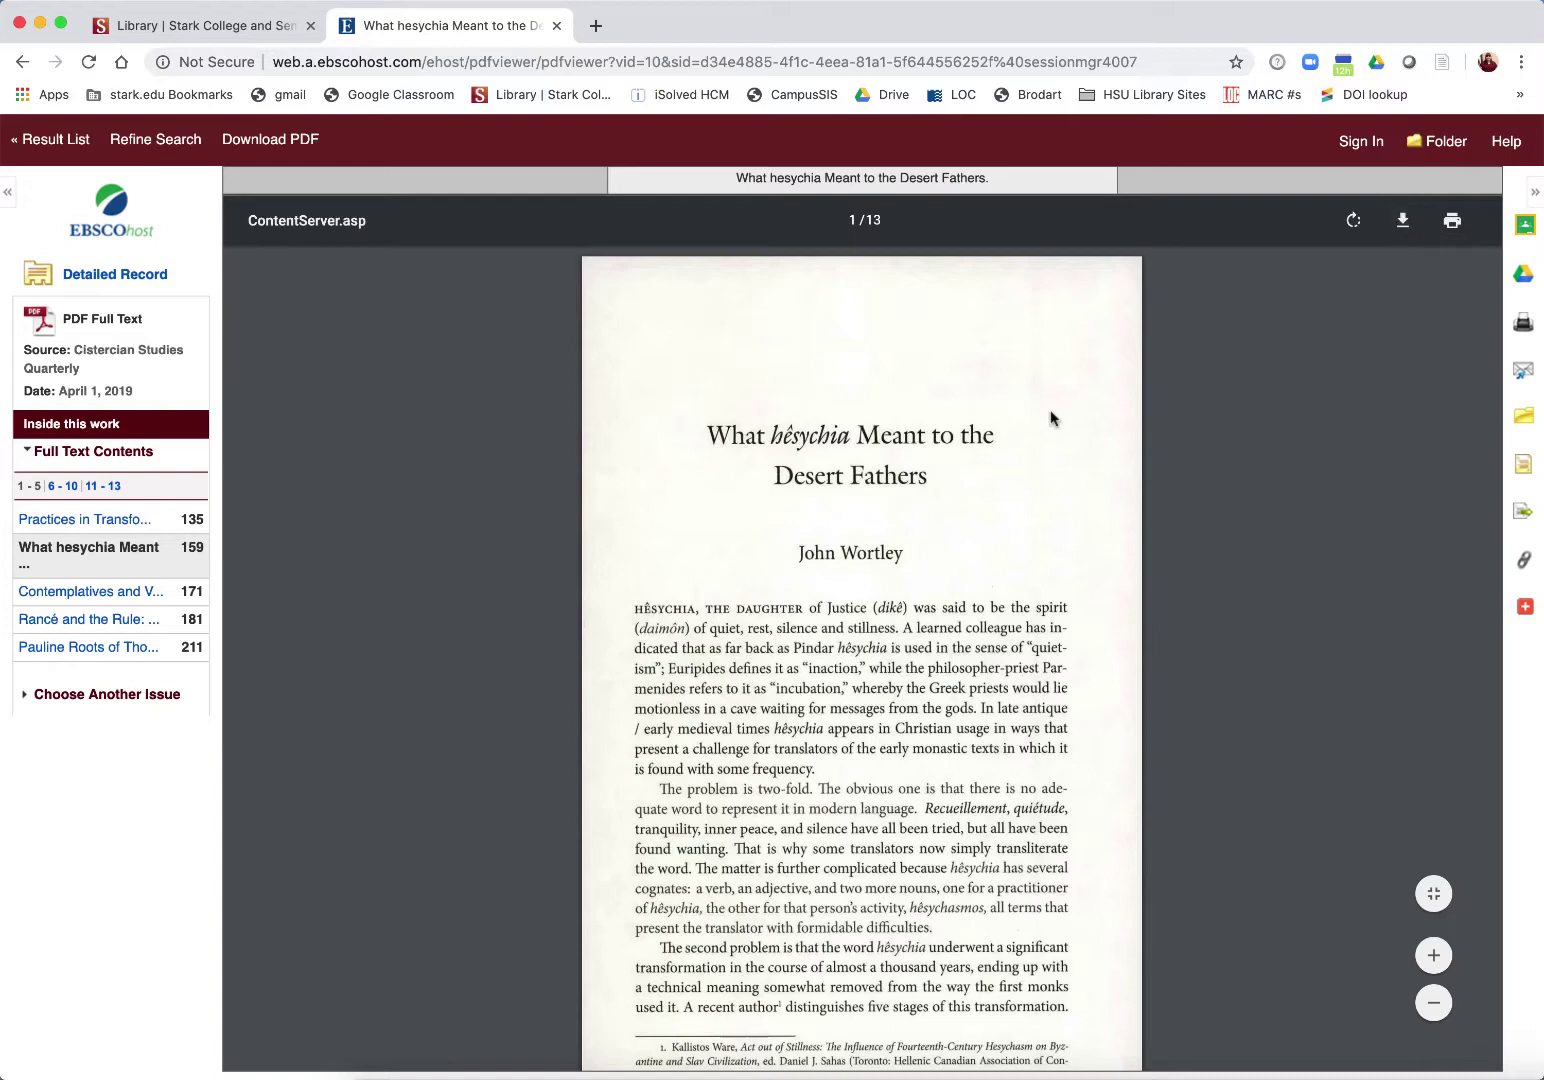
Step: Zoom the article PDF in and back out, then bring up the article's E-mail form
{"action": "scroll", "coordinate": [1050, 418], "scroll_direction": "down", "scroll_amount": 4}
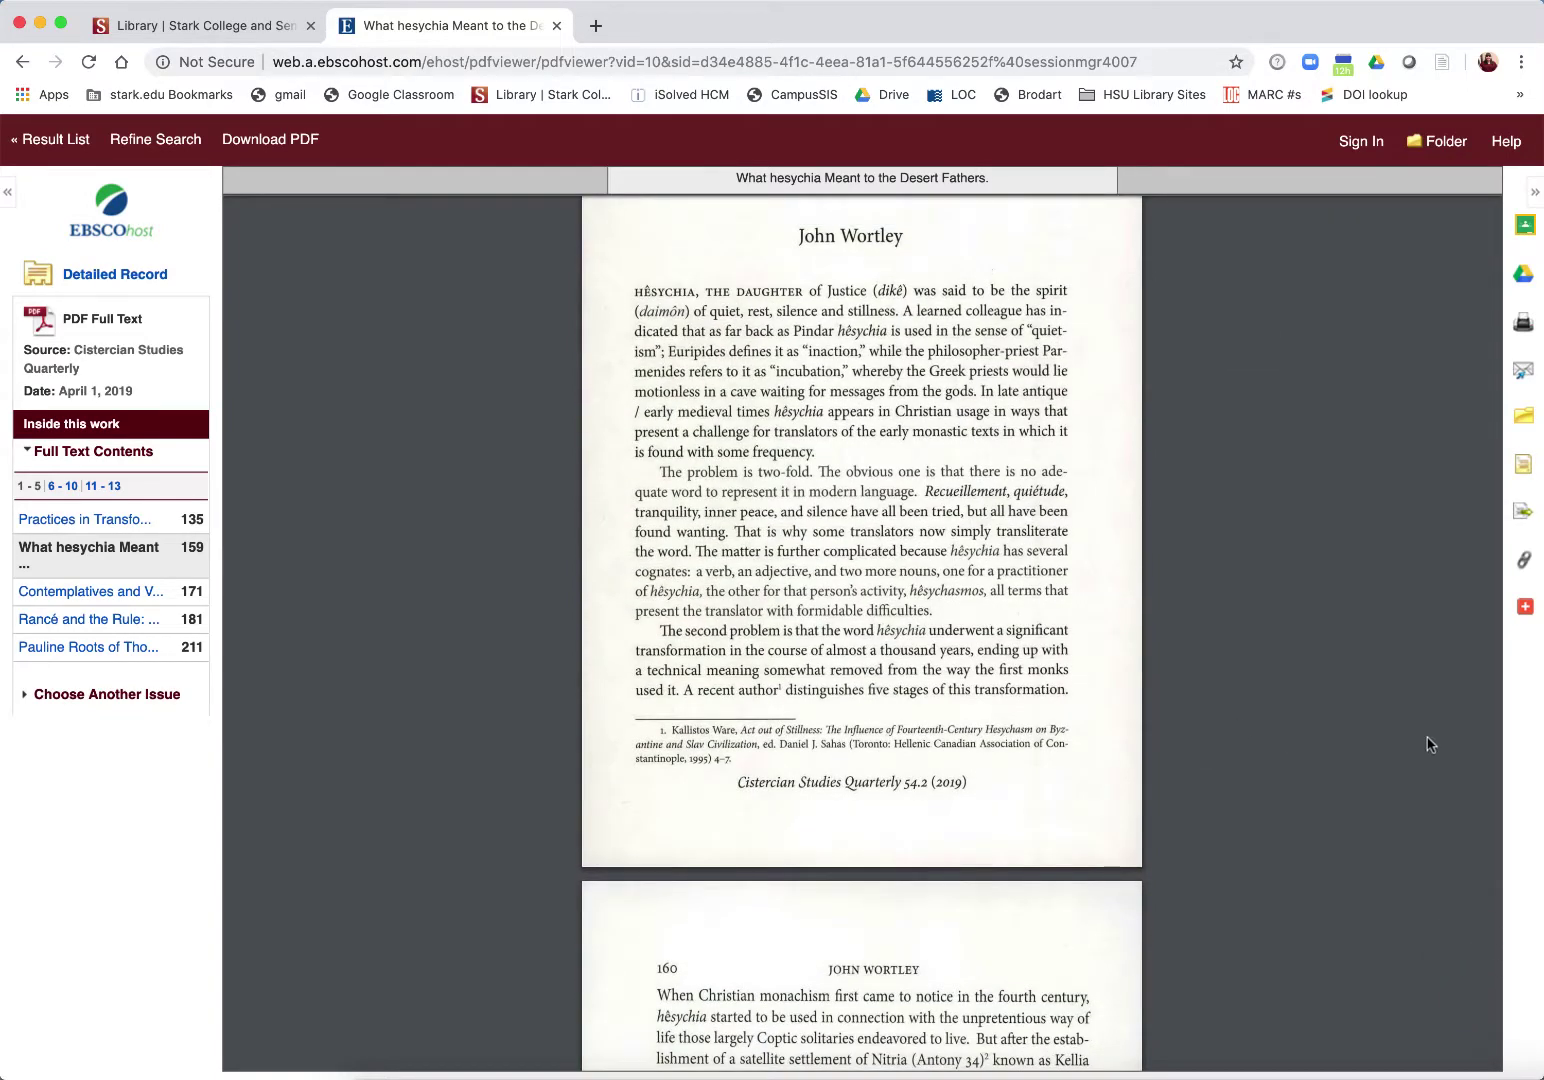
{"action": "mouse_move", "coordinate": [1481, 951]}
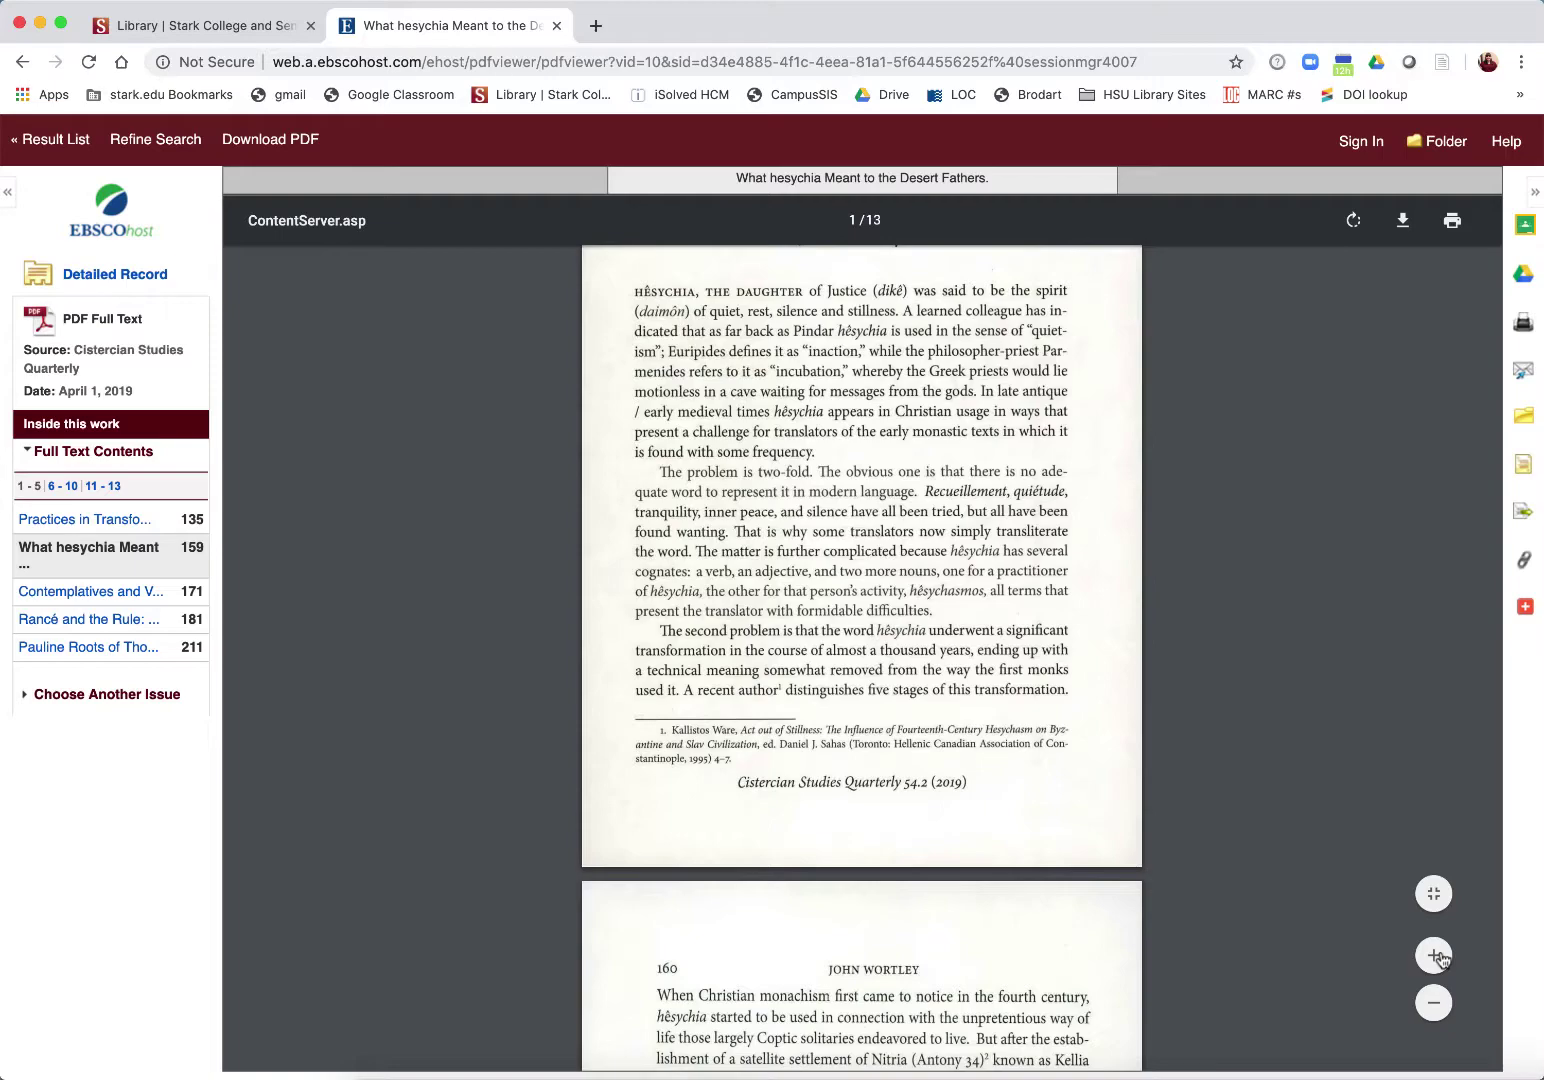
{"action": "left_click", "coordinate": [1437, 955]}
{"action": "left_click", "coordinate": [1437, 955]}
{"action": "left_click", "coordinate": [1437, 955]}
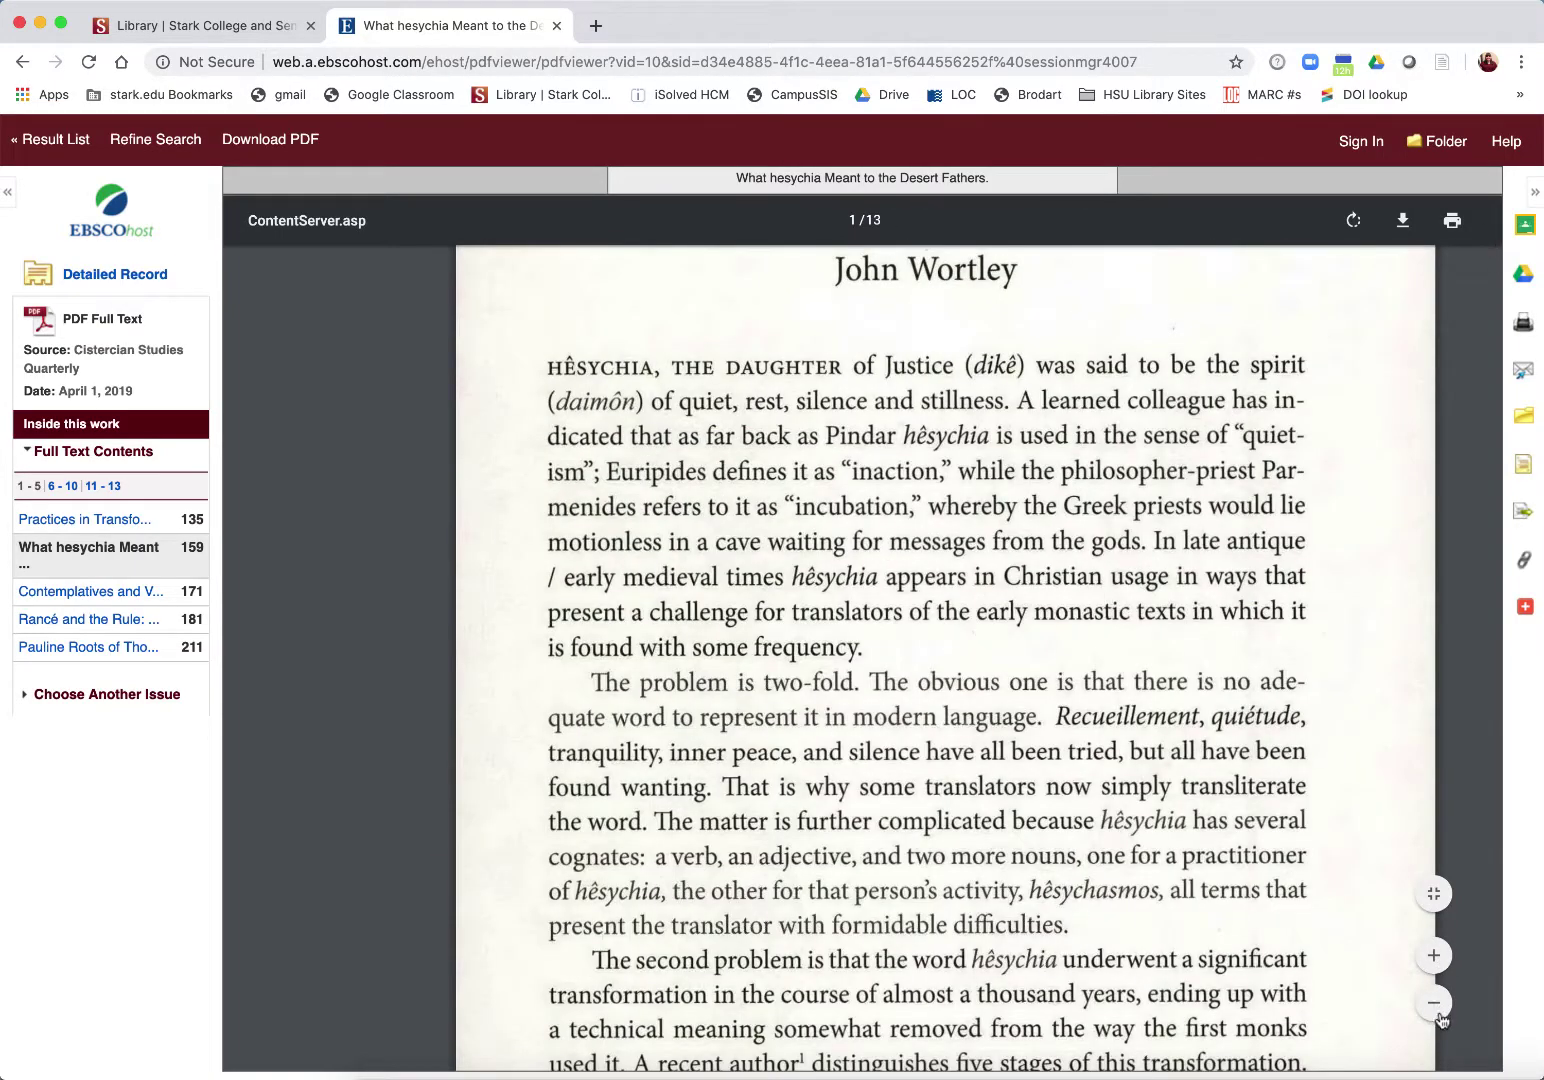
{"action": "left_click", "coordinate": [1436, 1005]}
{"action": "left_click", "coordinate": [1436, 1005]}
{"action": "left_click", "coordinate": [1436, 1005]}
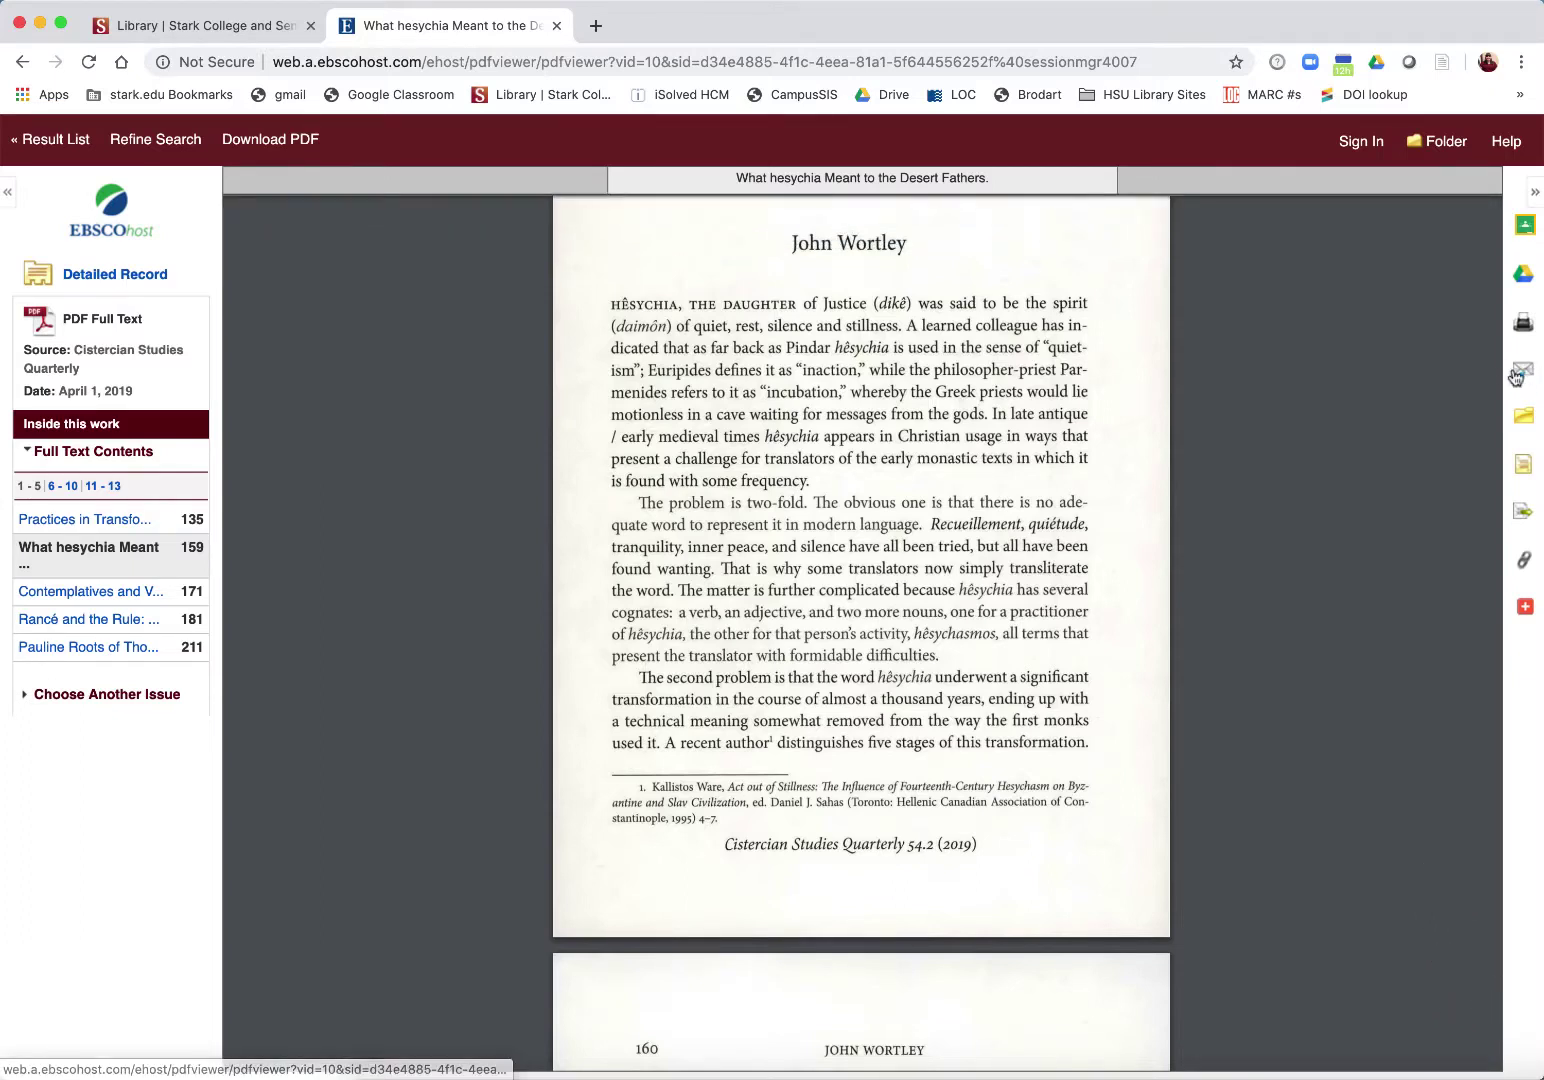
{"action": "left_click", "coordinate": [1516, 377]}
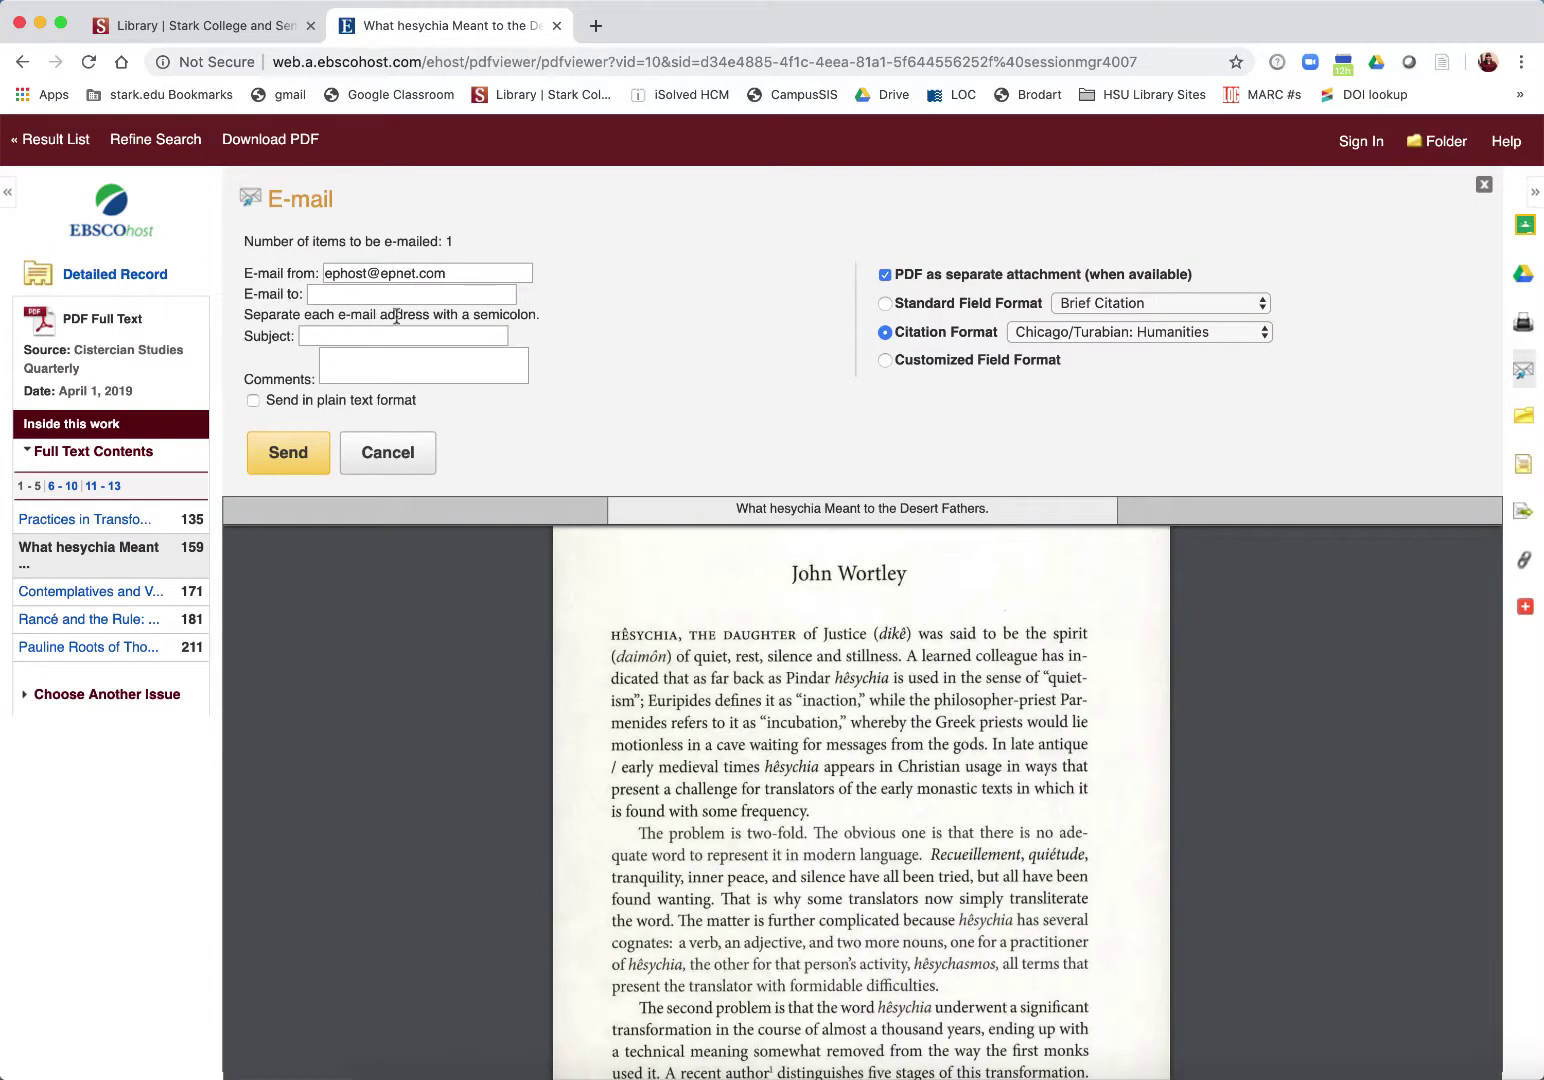
Step: Enter the recipient's school e-mail address in the article's e-mail form, then show the citation styles
{"action": "left_click", "coordinate": [372, 290]}
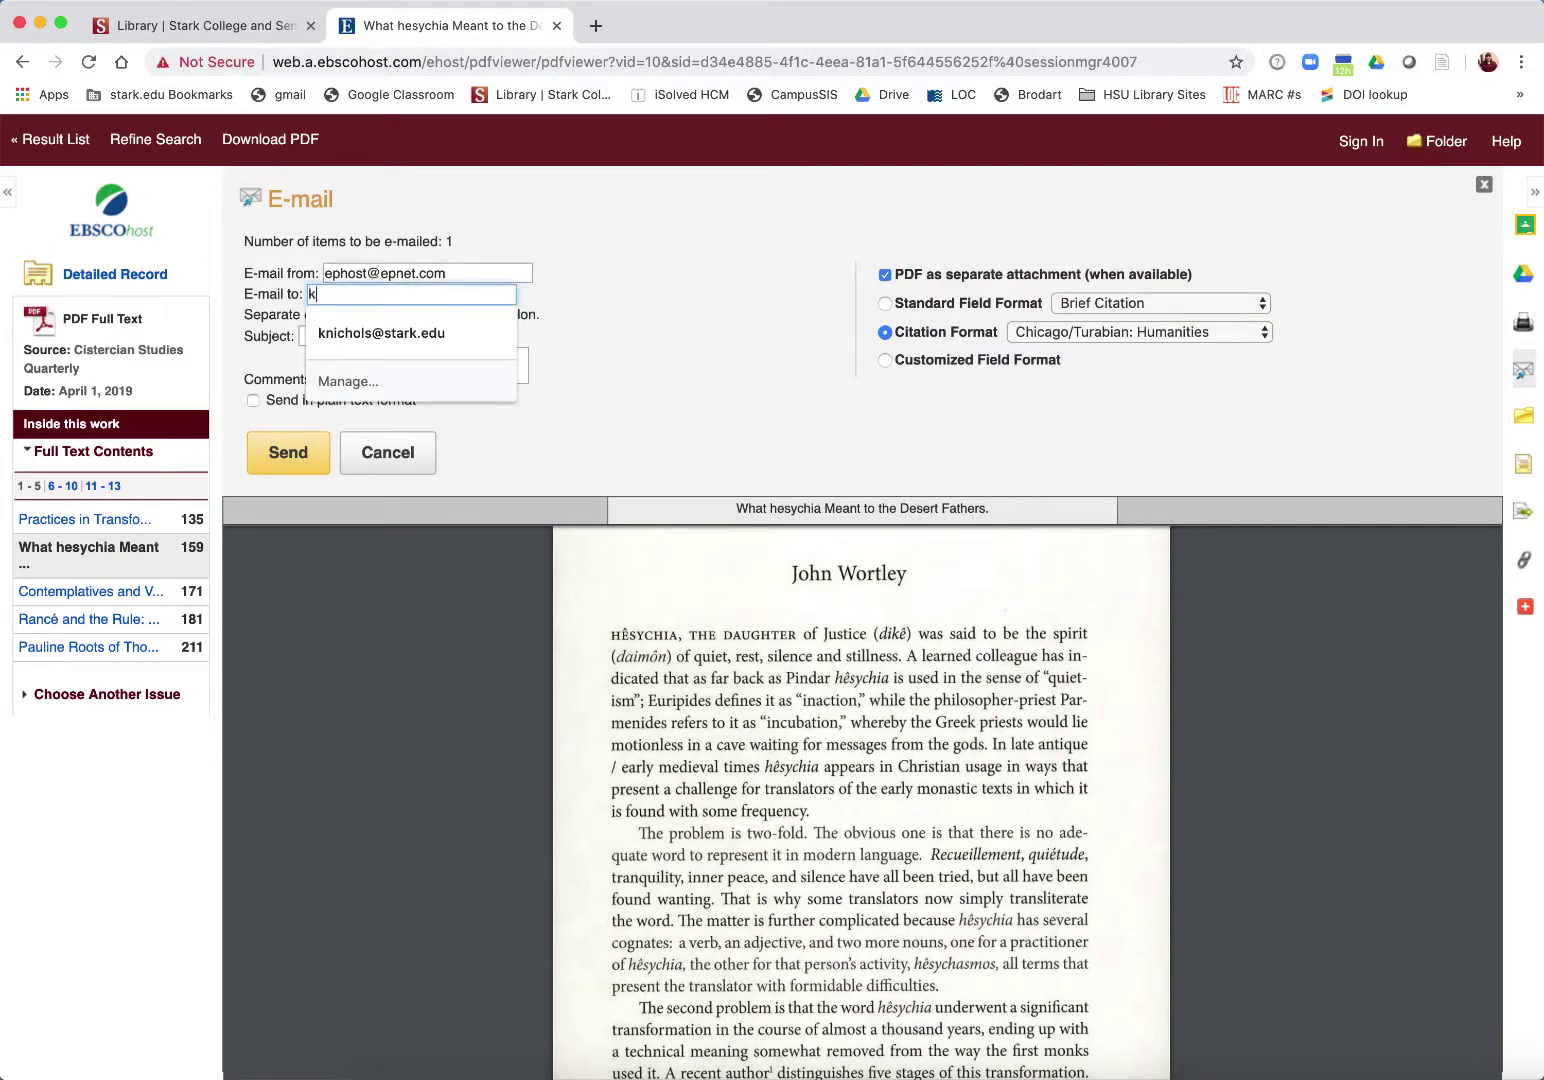
{"action": "key", "text": "Tab"}
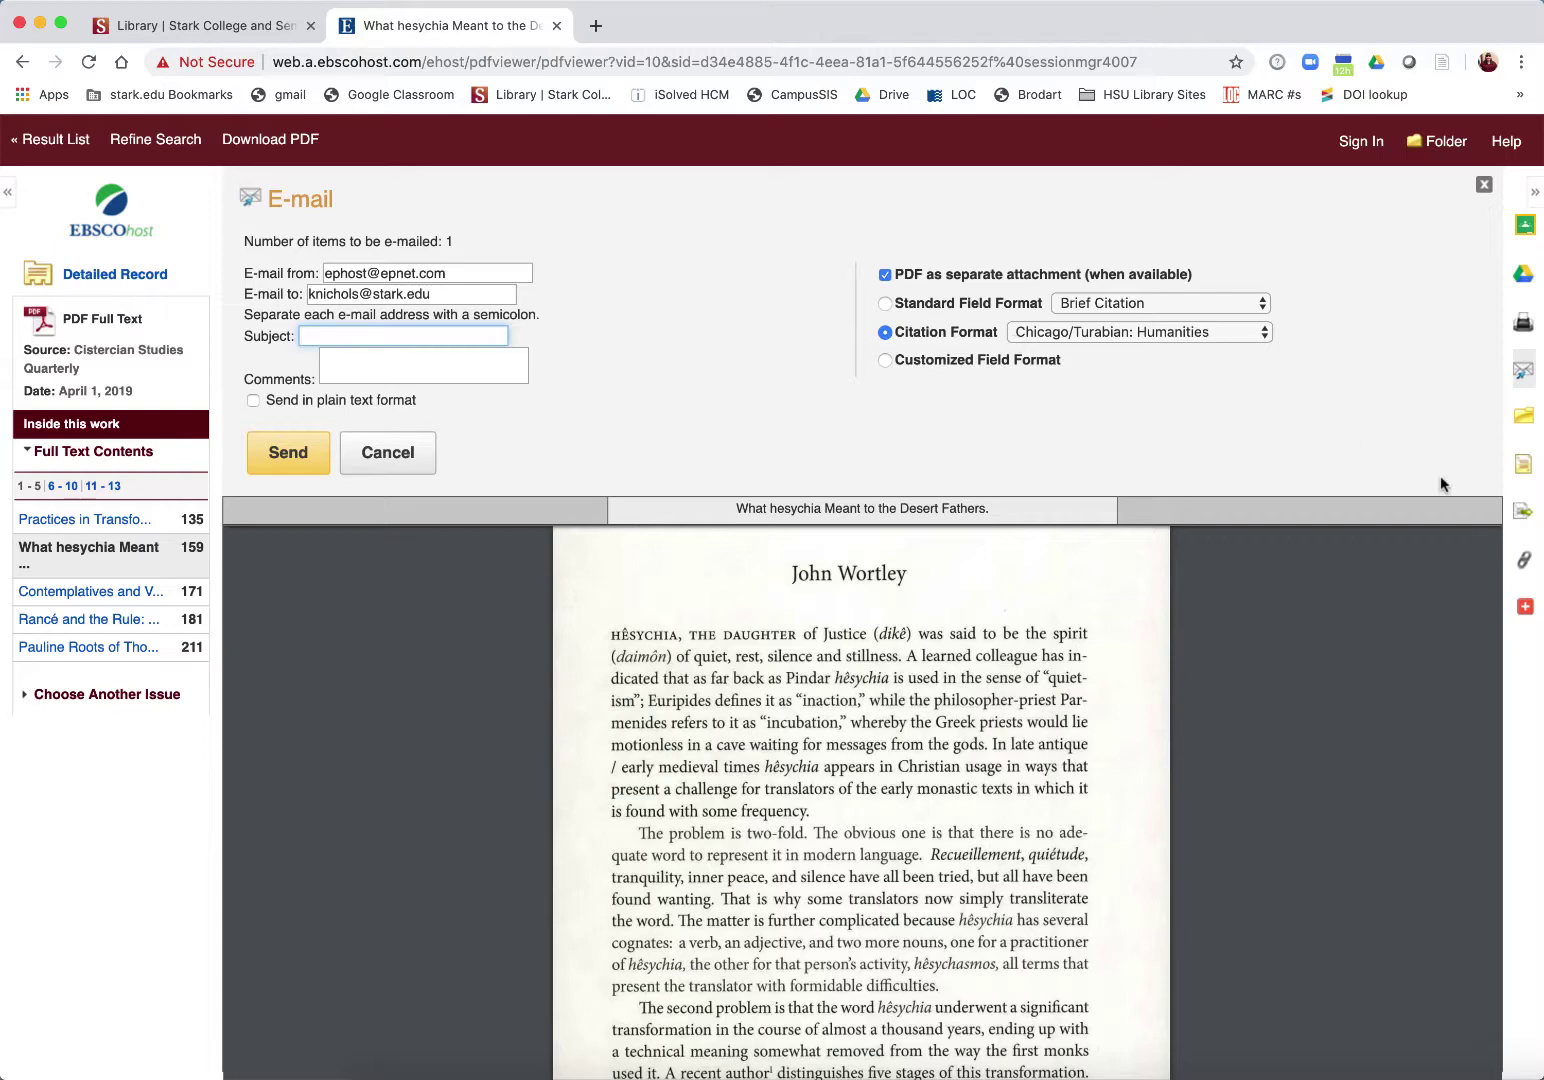
{"action": "left_click", "coordinate": [1523, 466]}
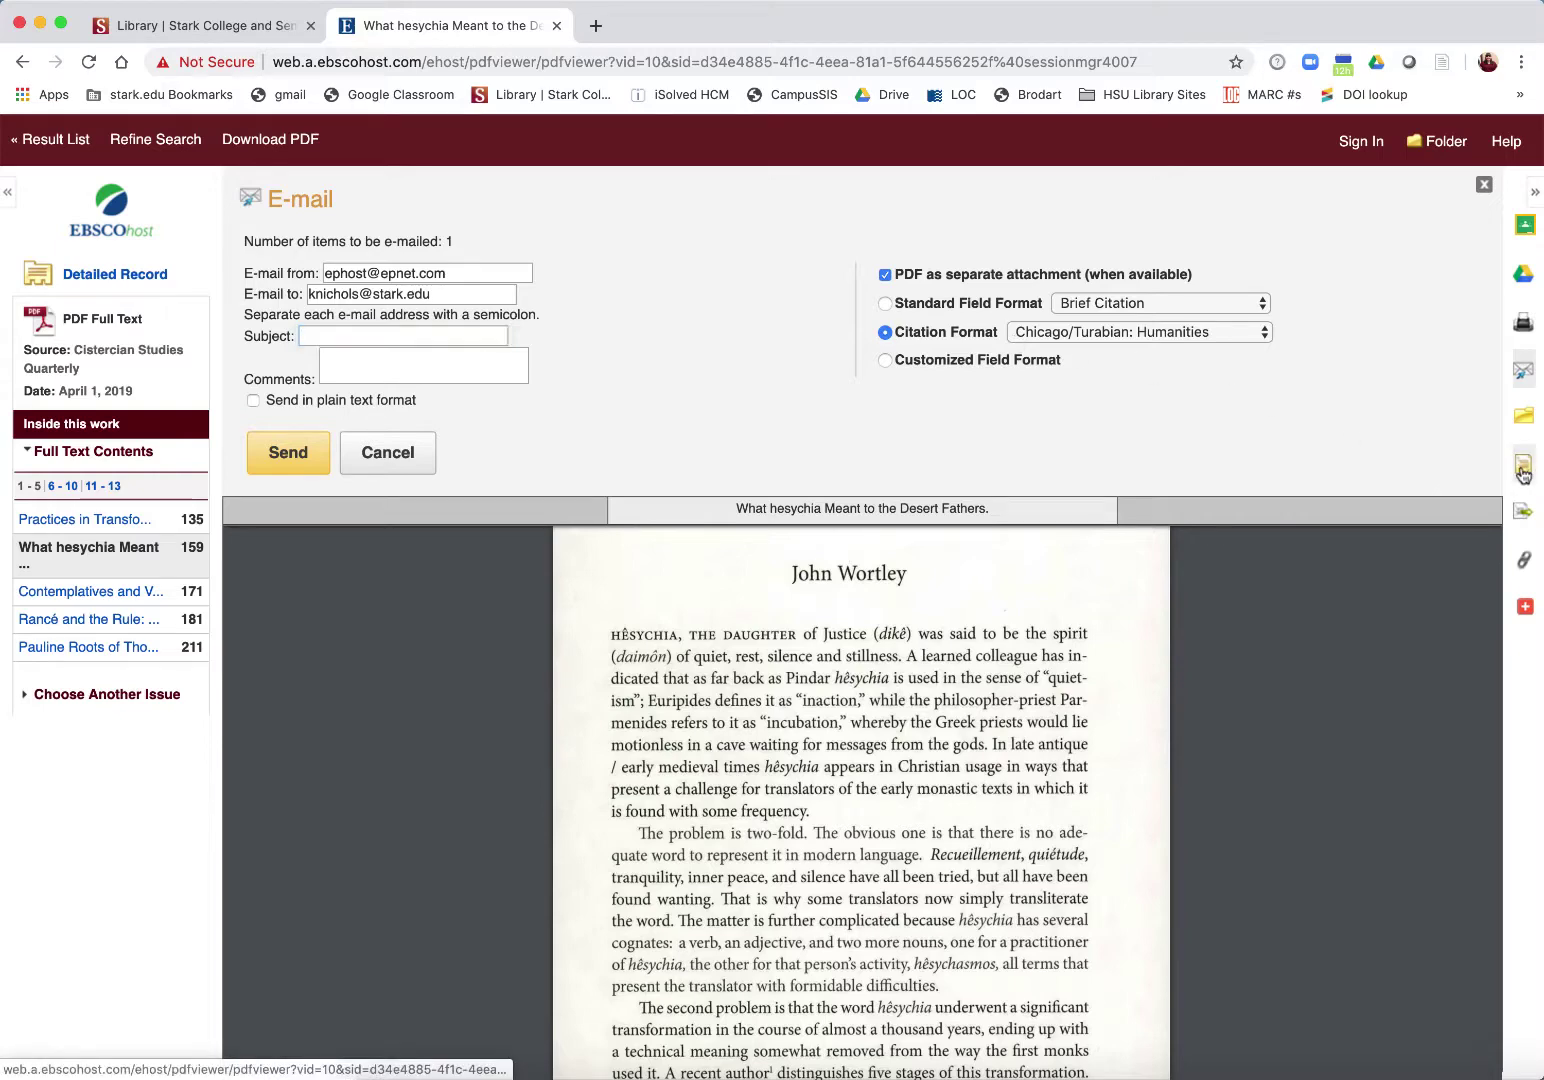
Step: Browse the article's citation formats and display its search.ebscohost.com permalink
{"action": "scroll", "coordinate": [862, 467], "scroll_direction": "down", "scroll_amount": 5}
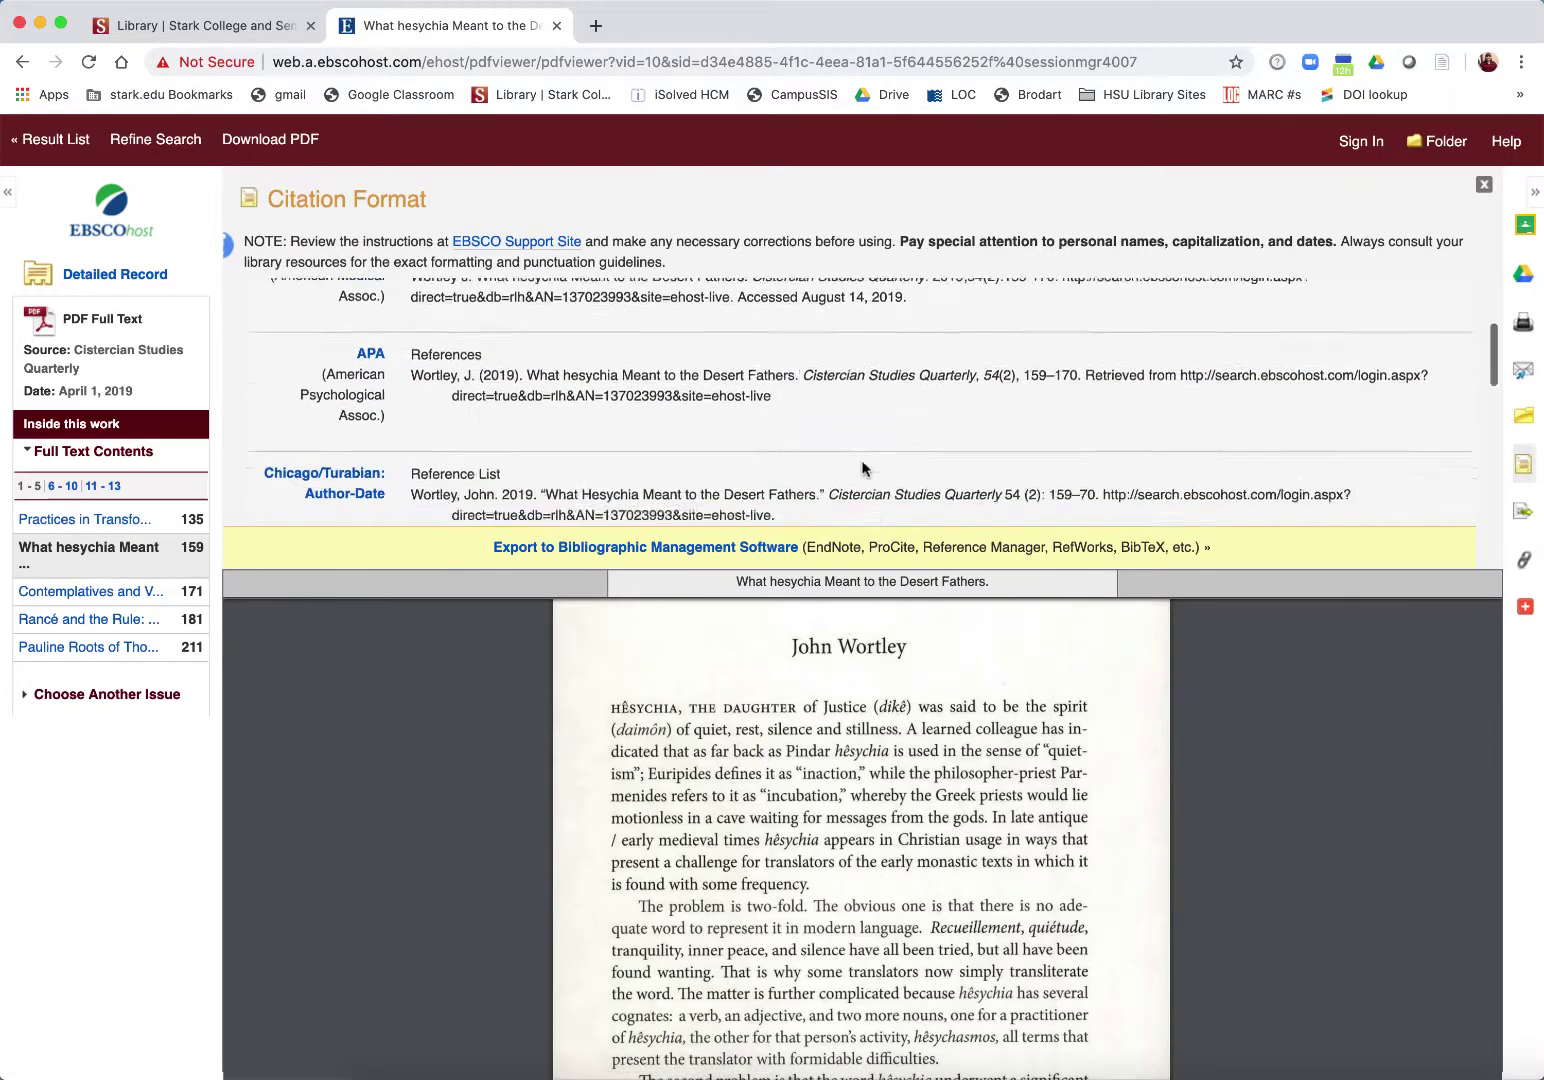
{"action": "scroll", "coordinate": [862, 467], "scroll_direction": "down", "scroll_amount": 4}
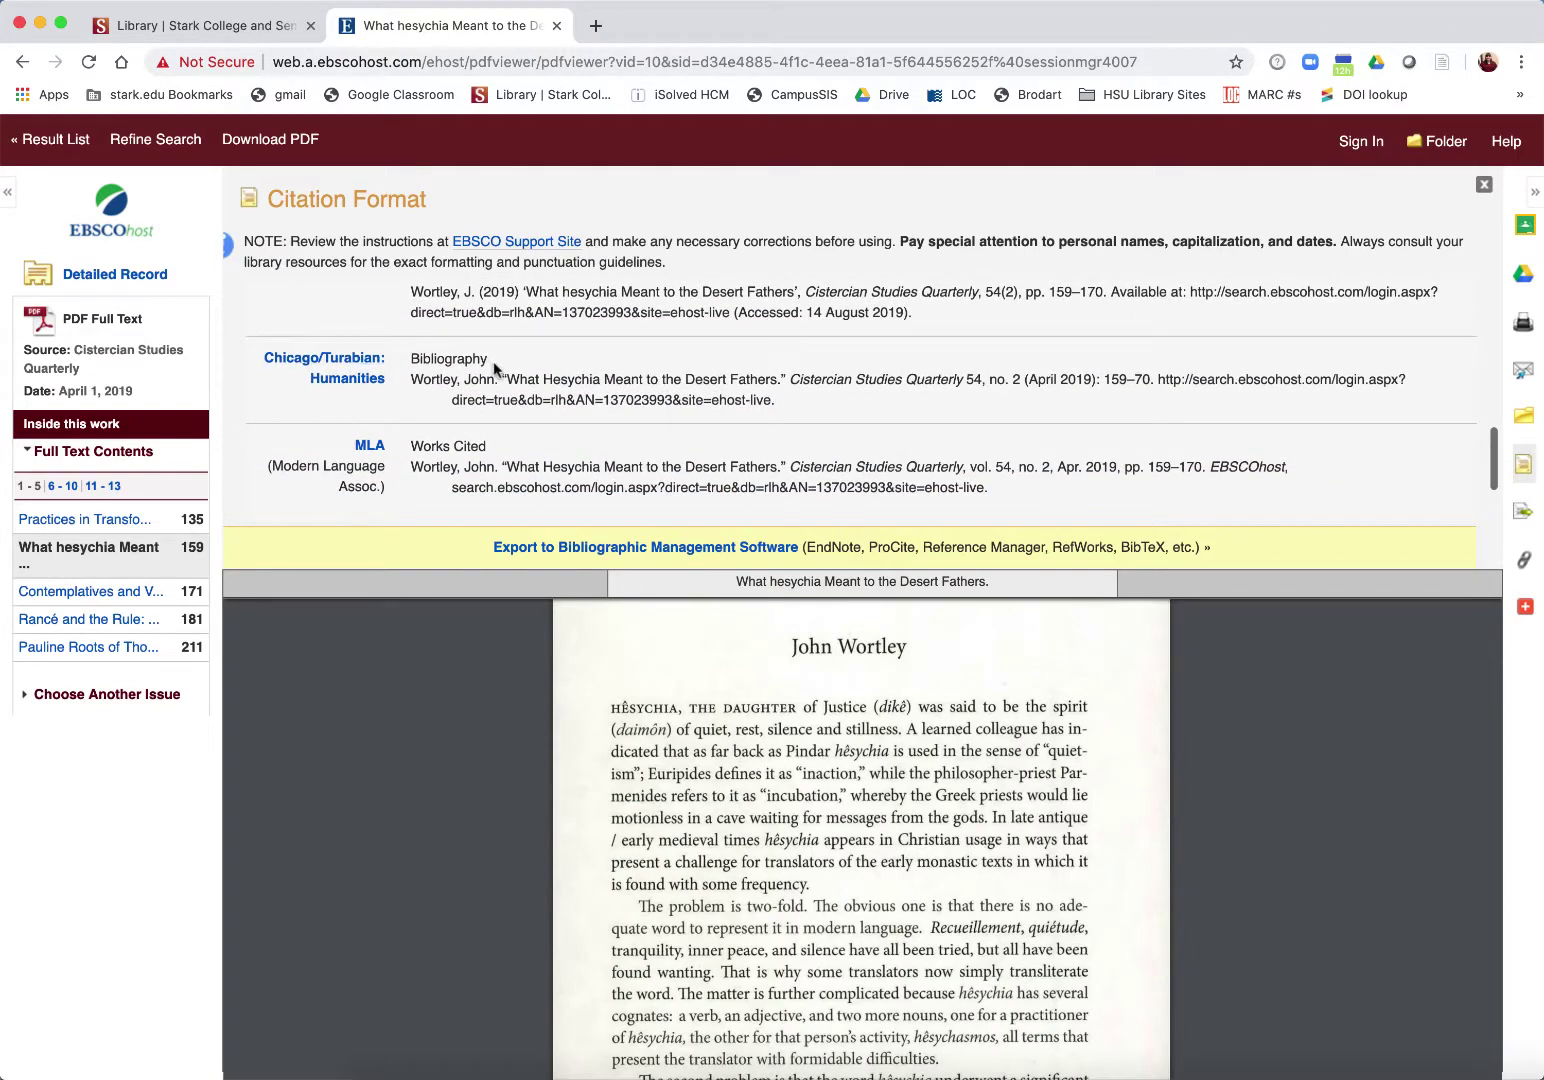
{"action": "left_click", "coordinate": [1524, 561]}
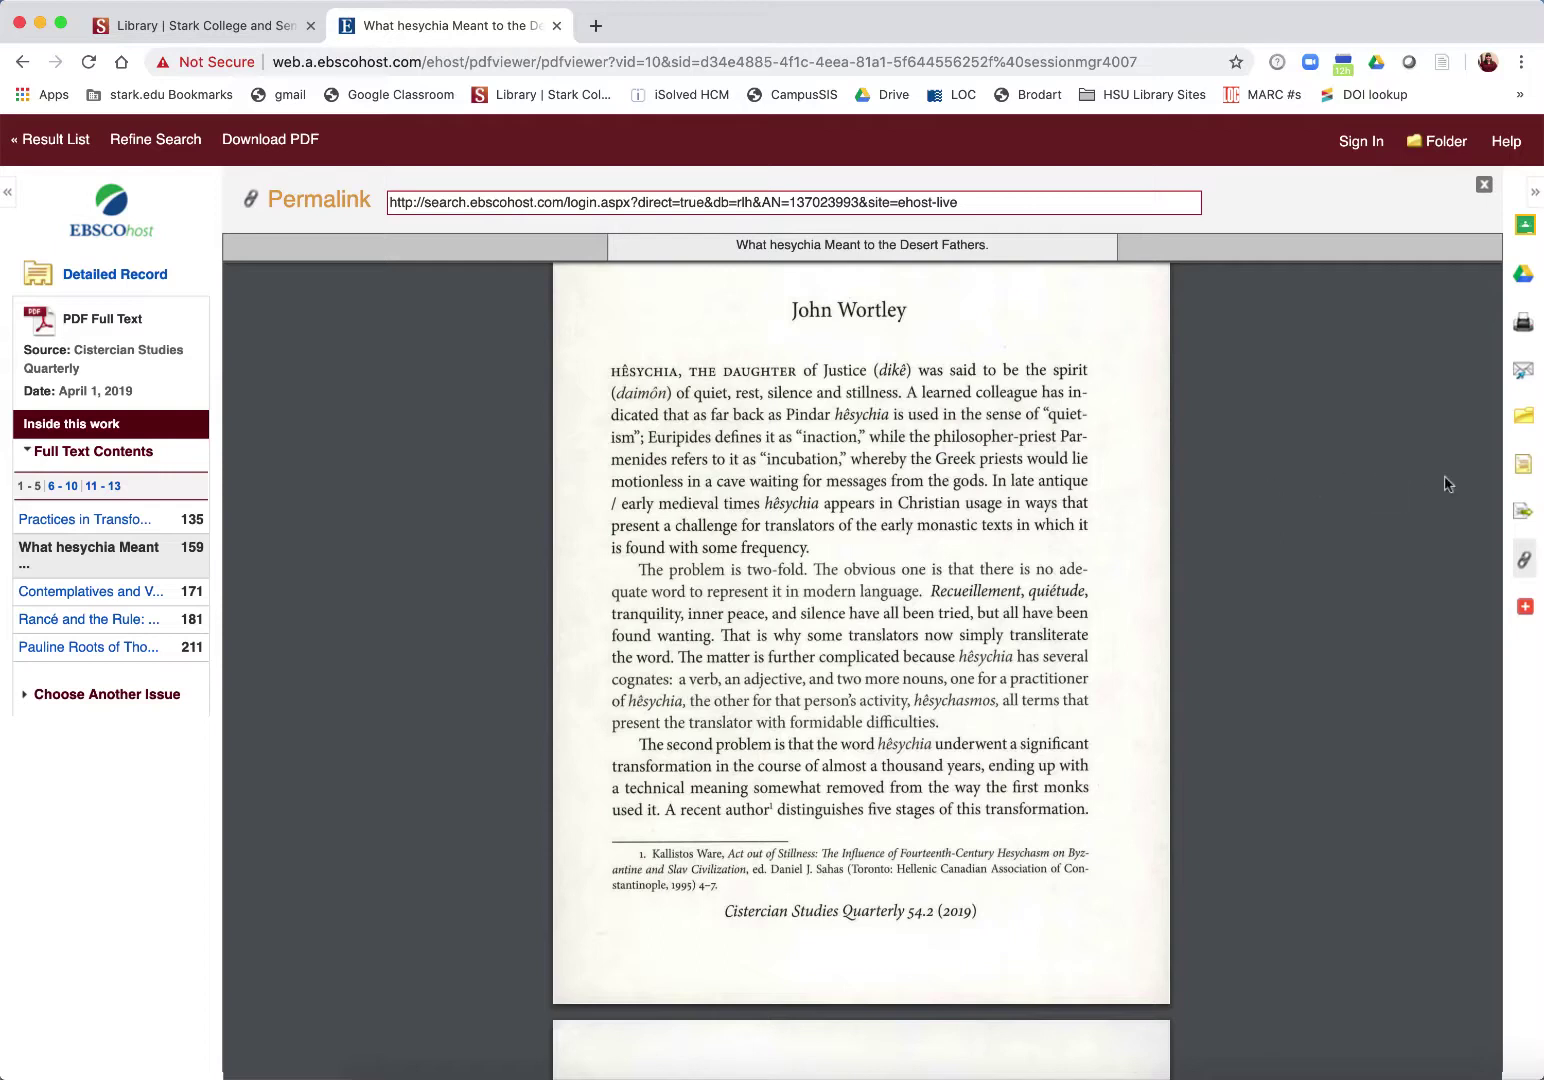
{"action": "left_click", "coordinate": [1524, 478]}
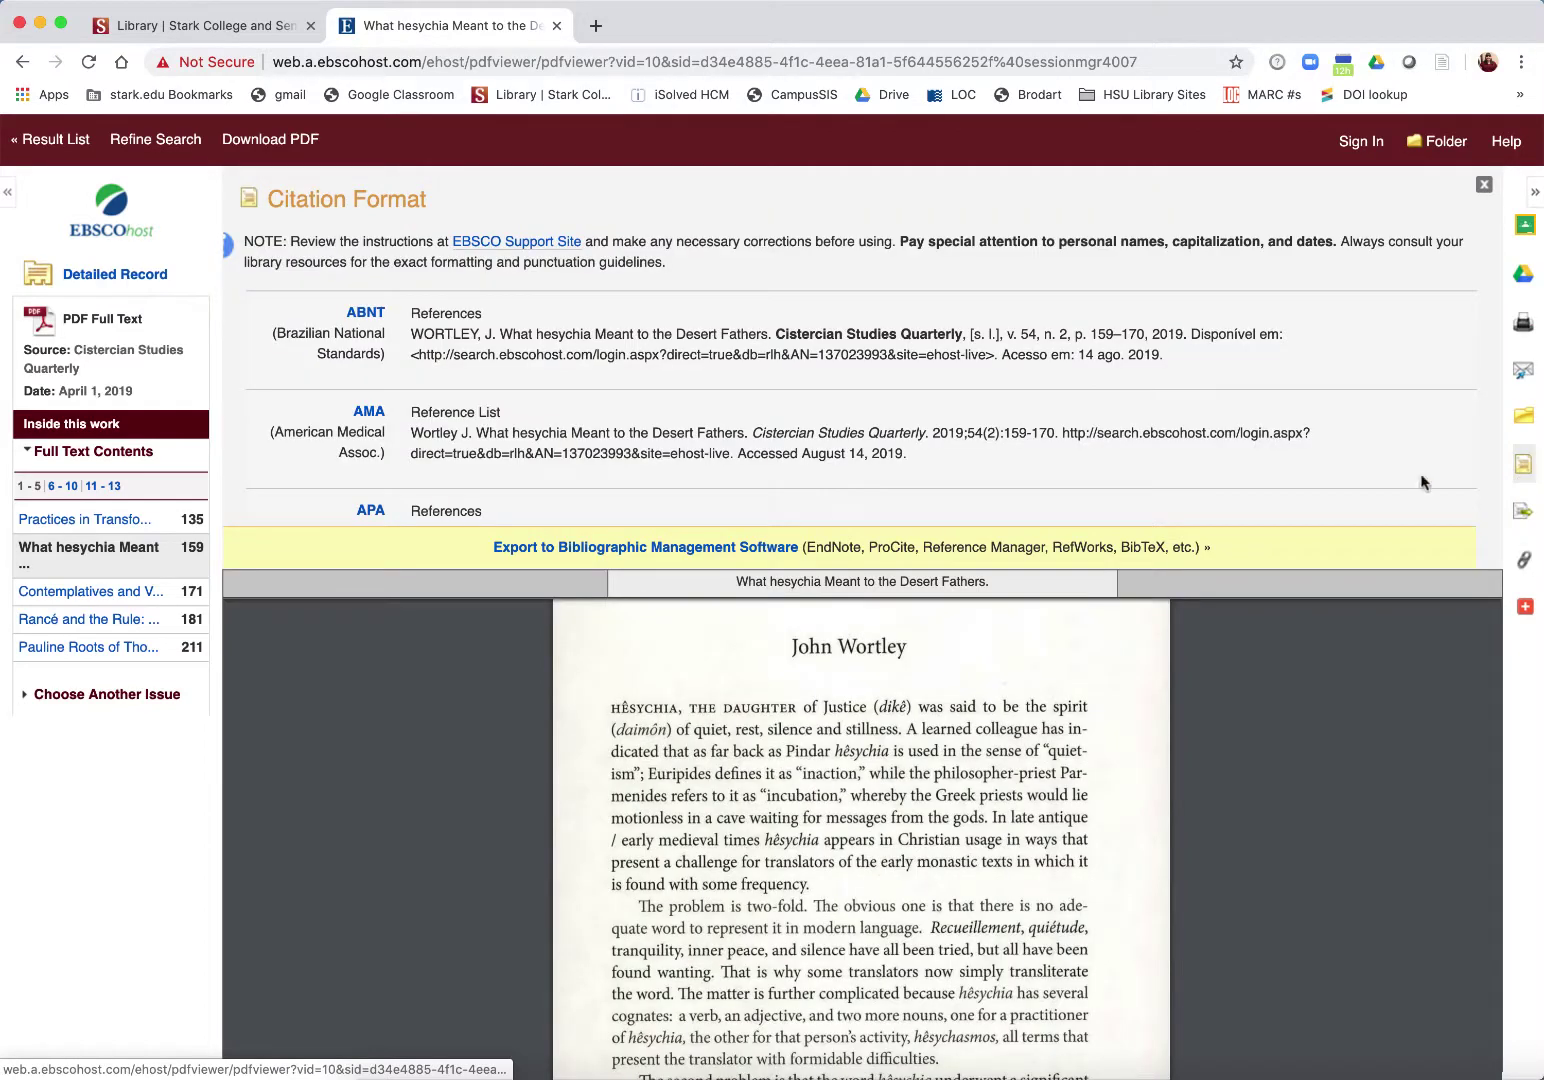
{"action": "scroll", "coordinate": [655, 437], "scroll_direction": "down", "scroll_amount": 5}
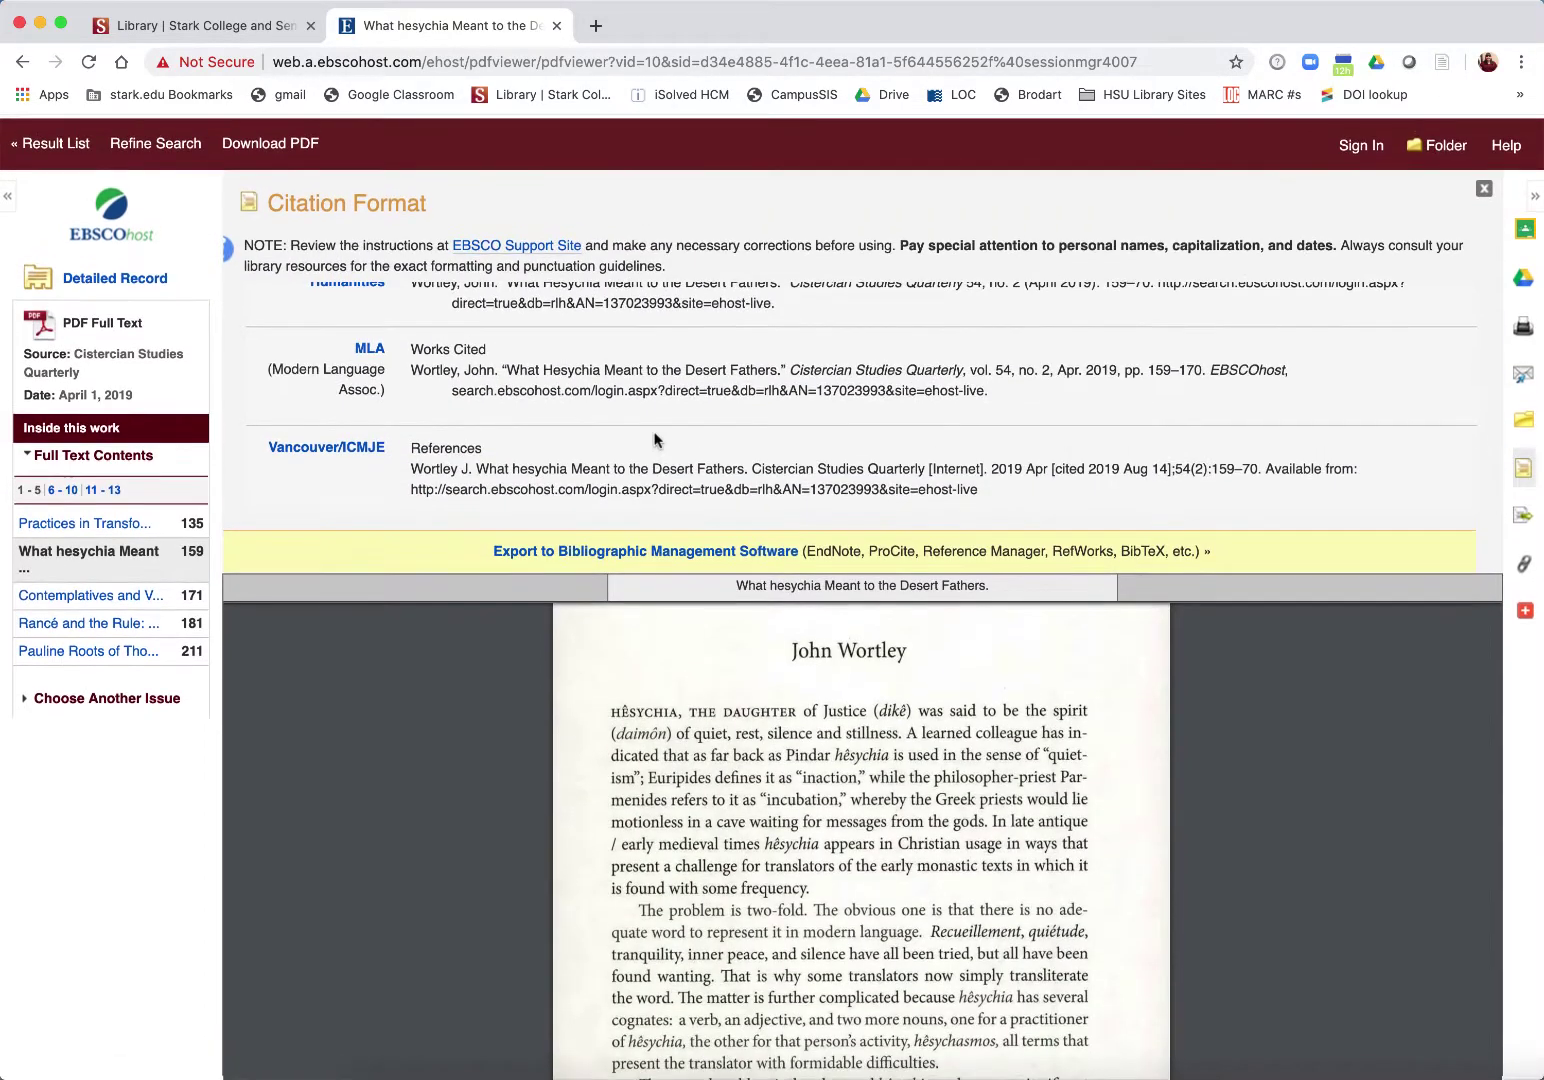
{"action": "scroll", "coordinate": [752, 430], "scroll_direction": "up", "scroll_amount": 3}
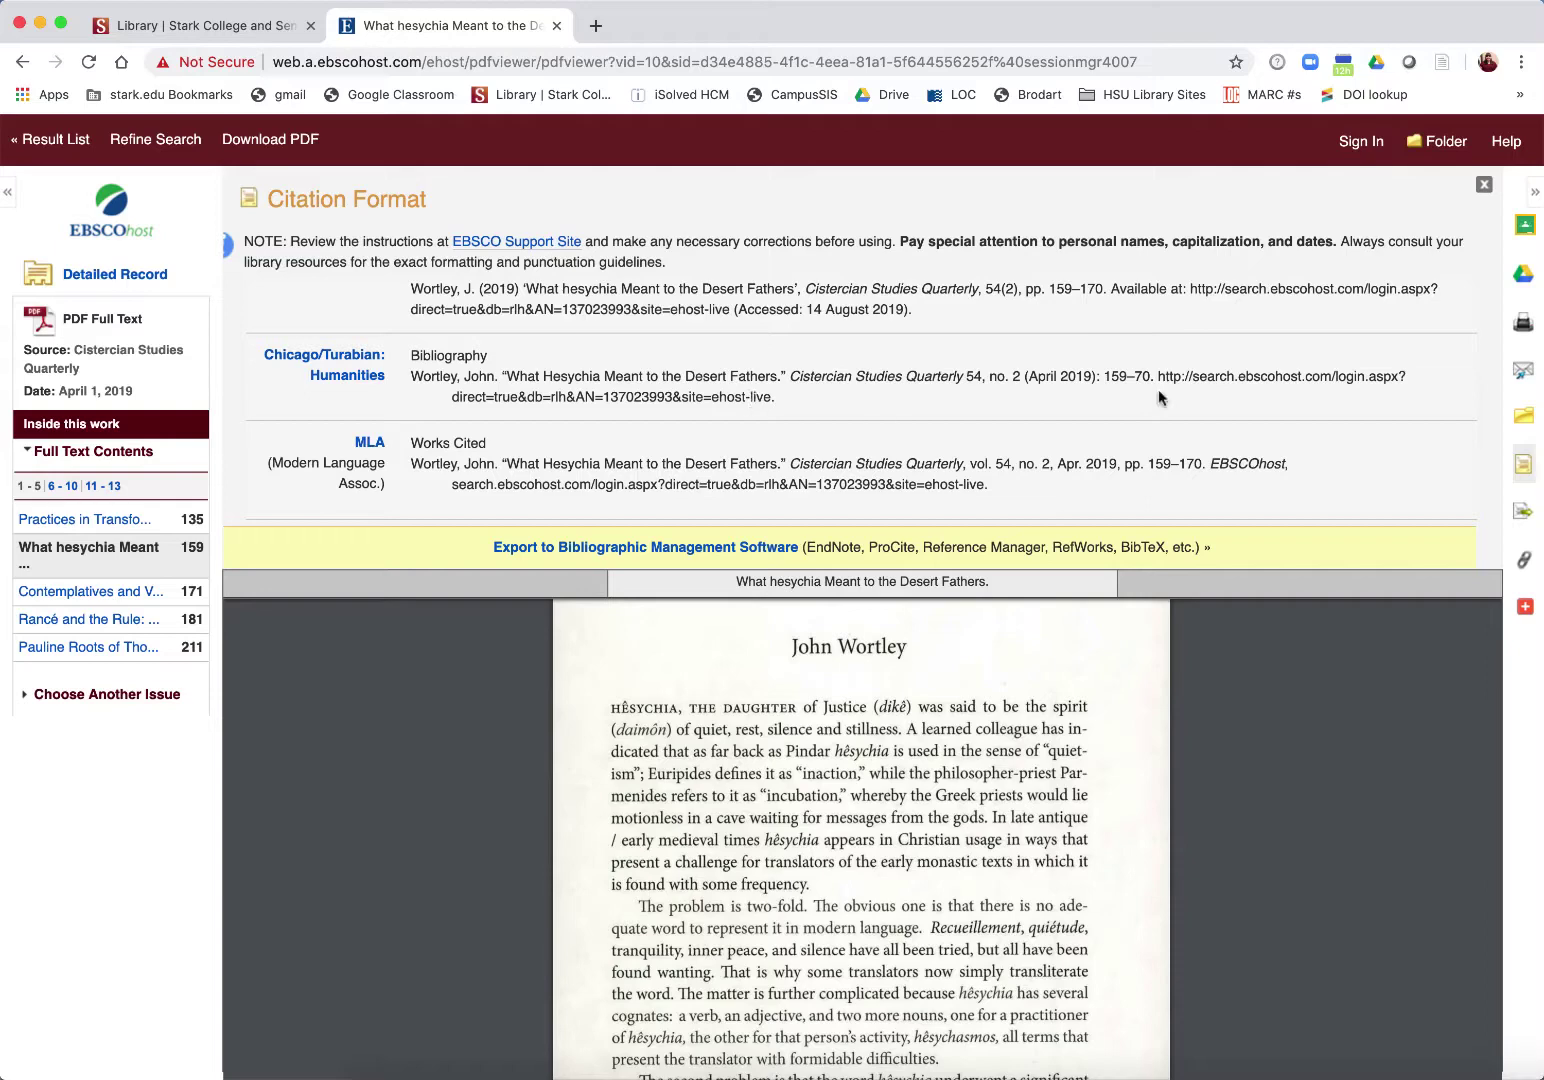
{"action": "left_click", "coordinate": [1524, 558]}
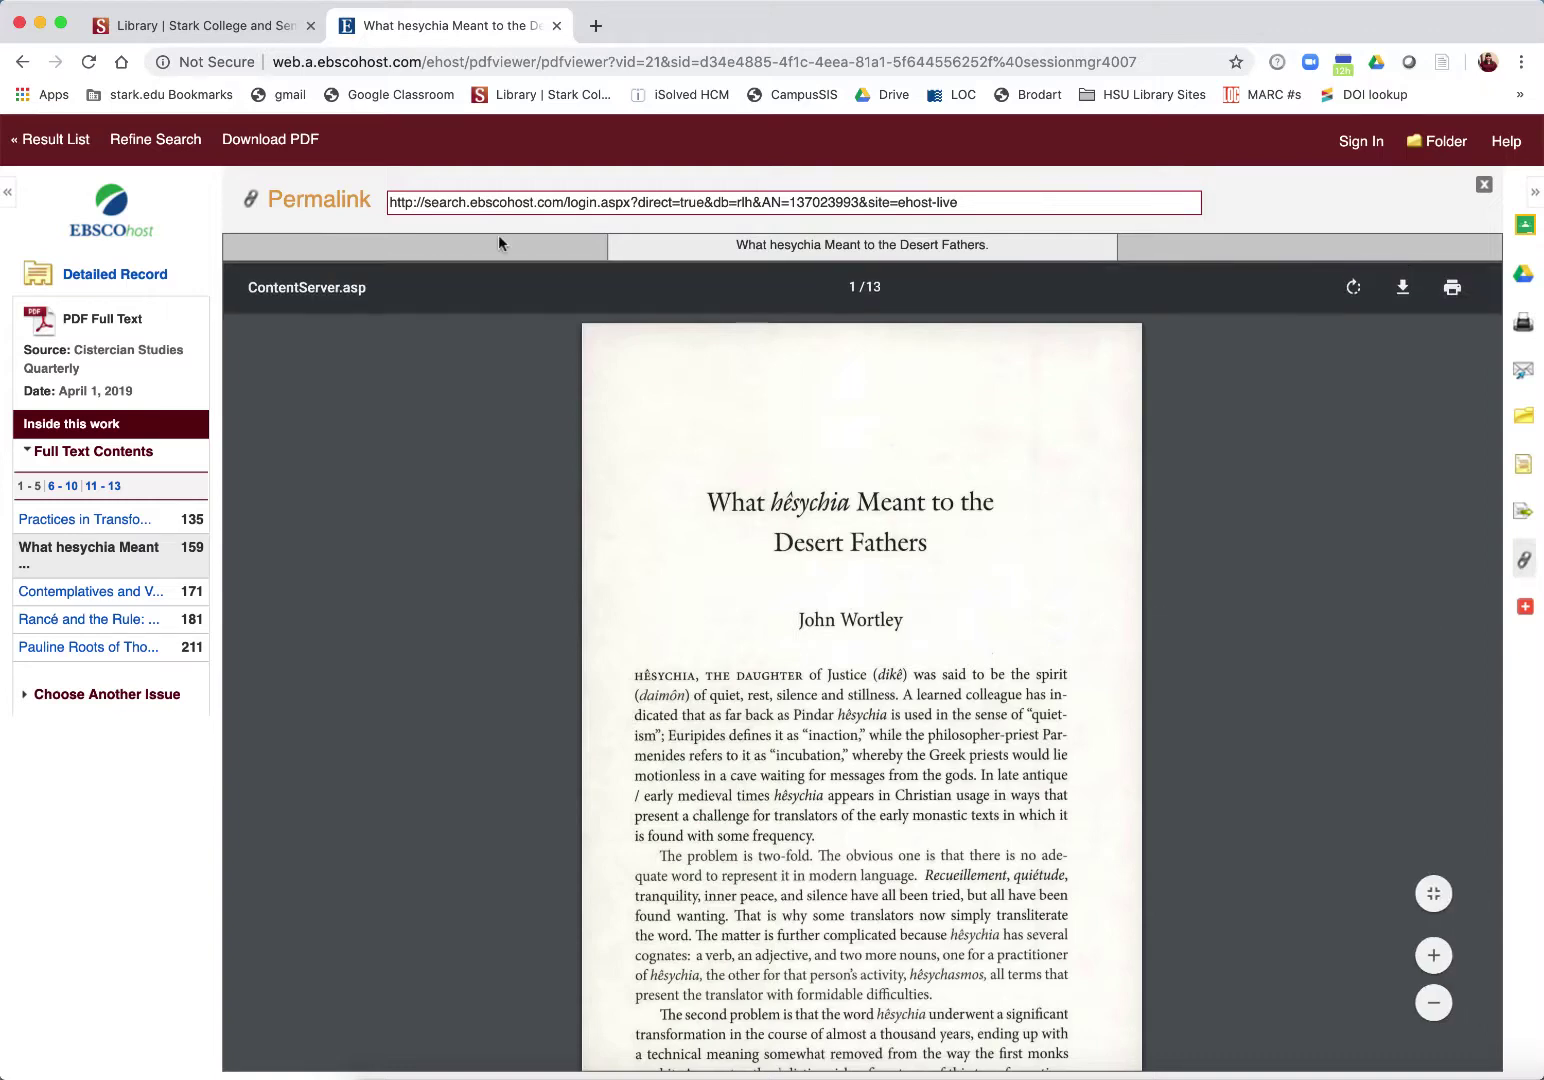
Step: Limit the Desert fathers results to eBooks and open result 4, Early Christian Monastic Literature and the Babylonian Talmud
{"action": "left_click", "coordinate": [57, 141]}
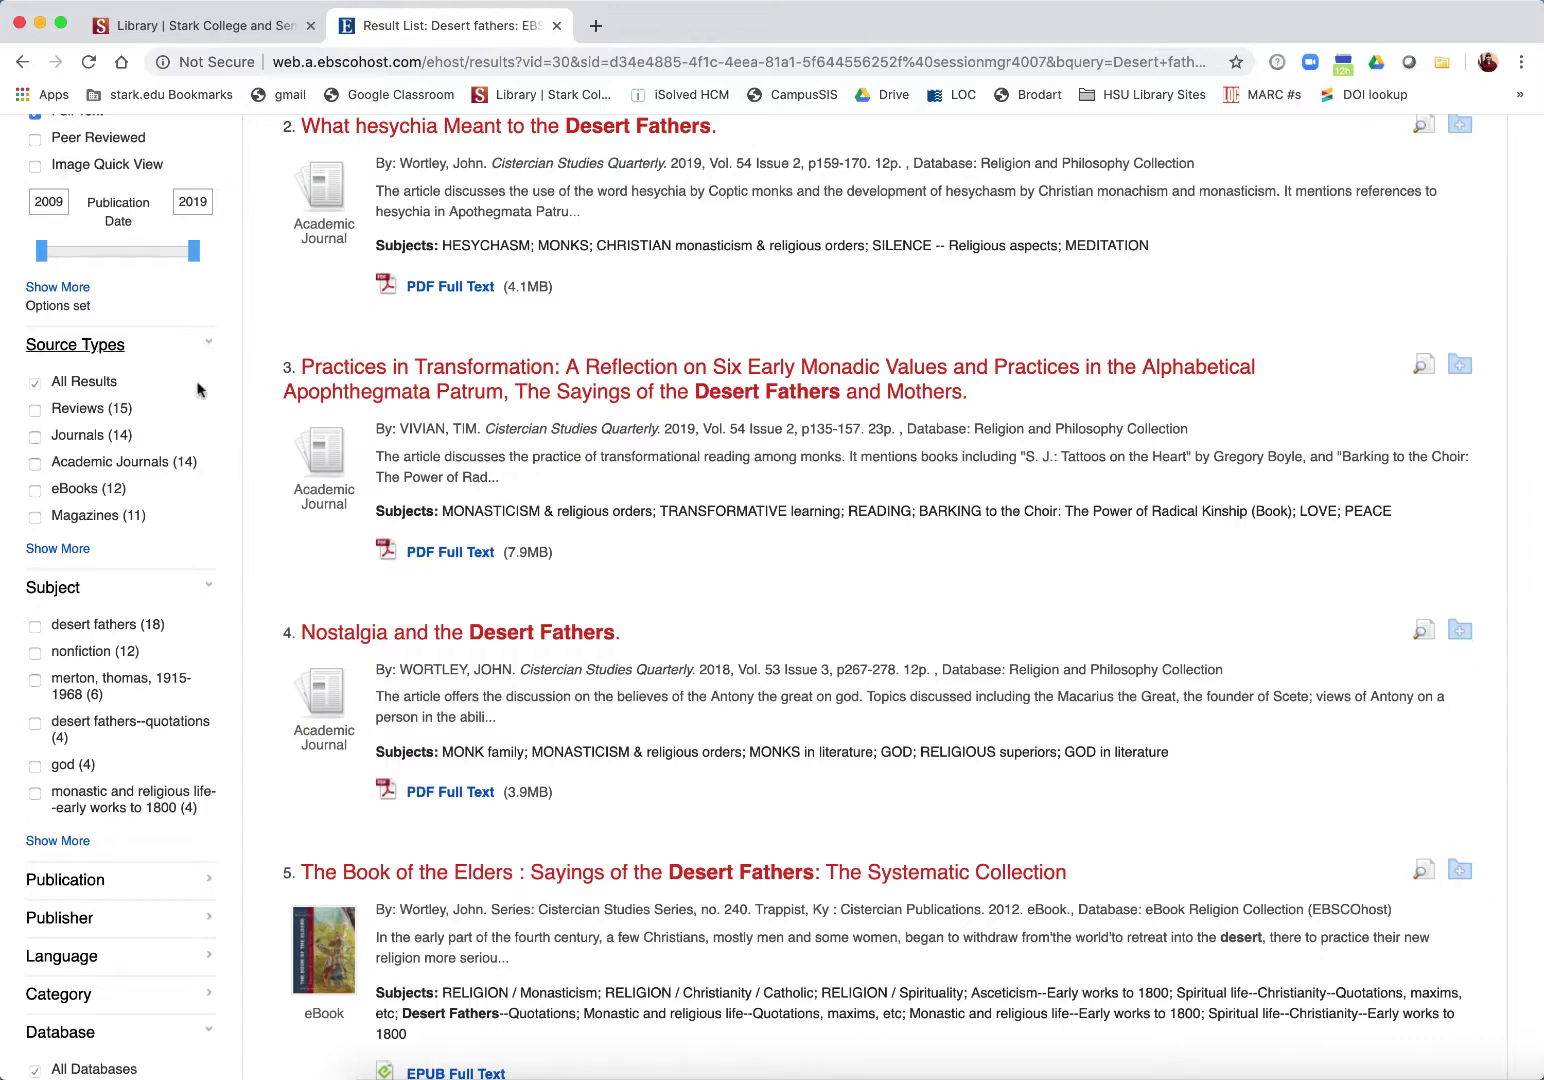
{"action": "left_click", "coordinate": [35, 491]}
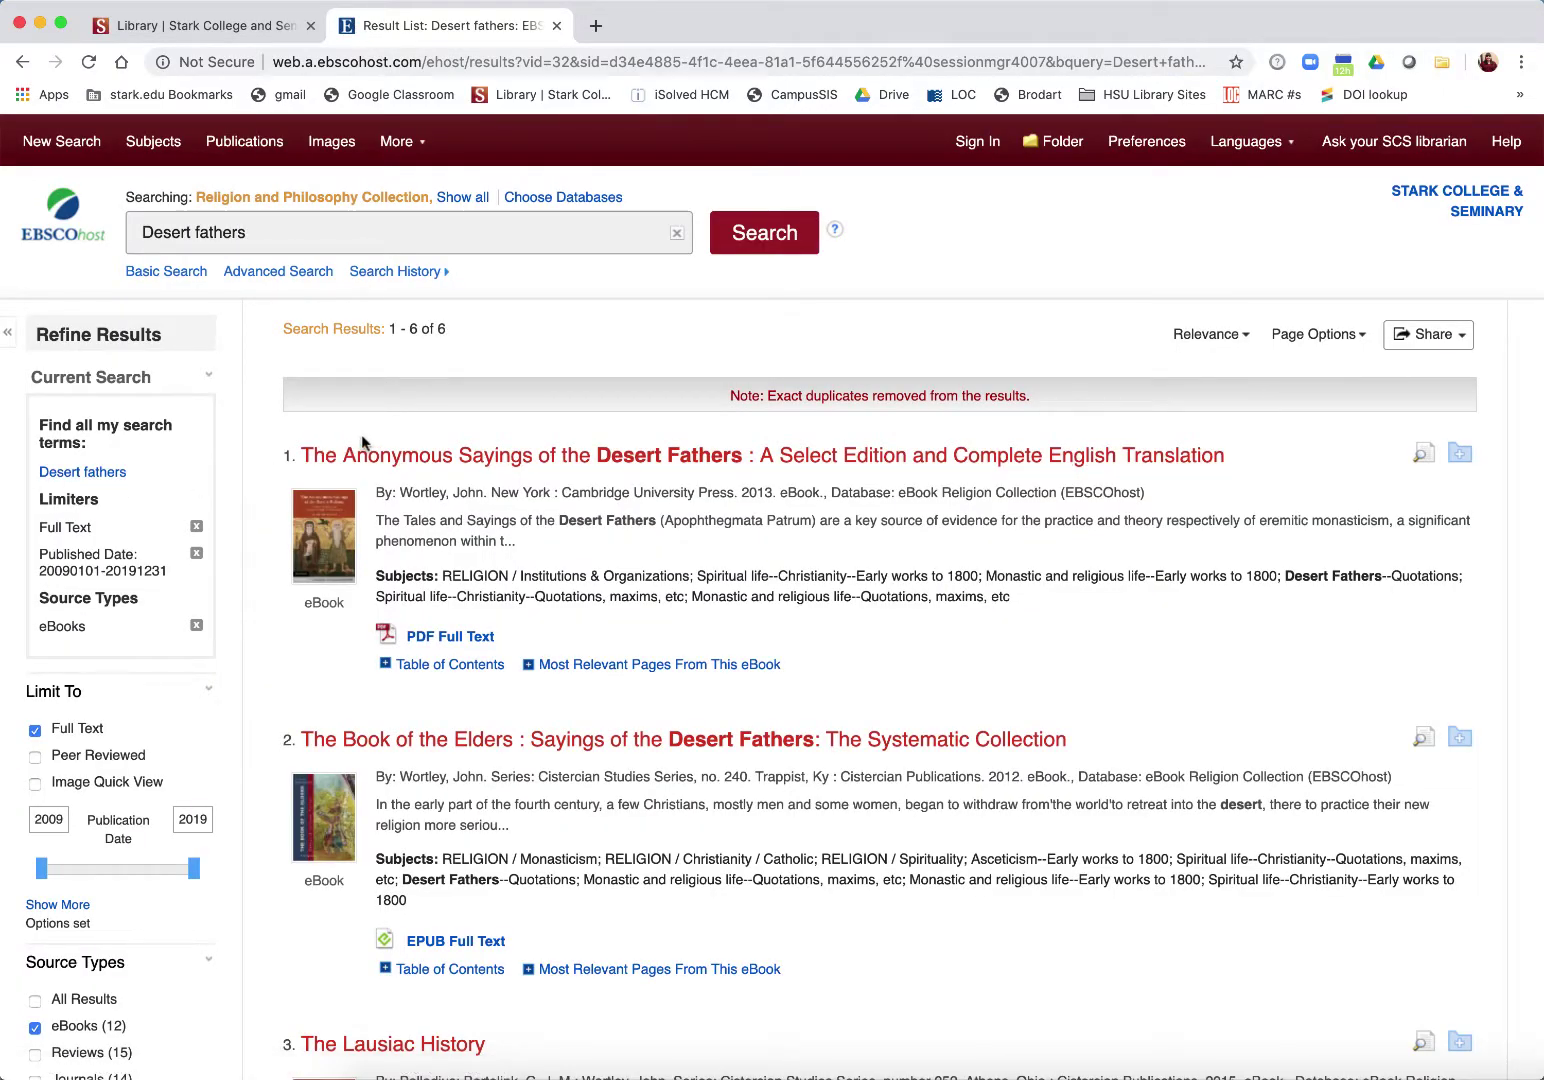
{"action": "scroll", "coordinate": [361, 434], "scroll_direction": "down", "scroll_amount": 7}
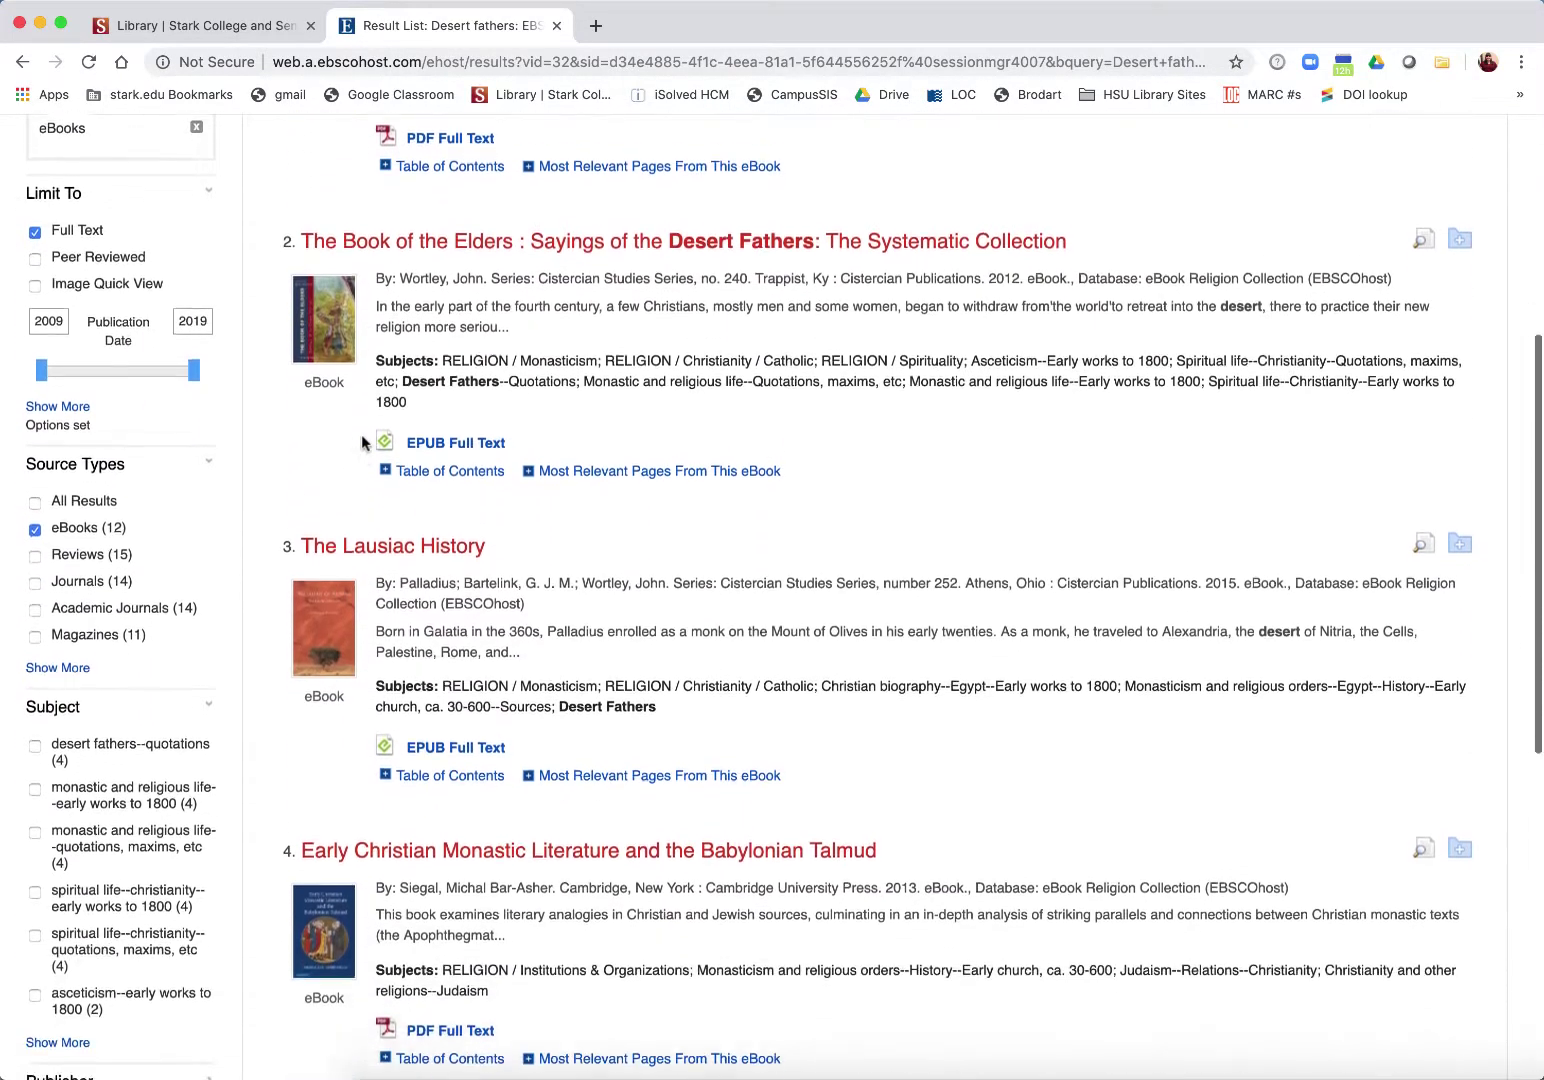
{"action": "scroll", "coordinate": [362, 440], "scroll_direction": "down", "scroll_amount": 1}
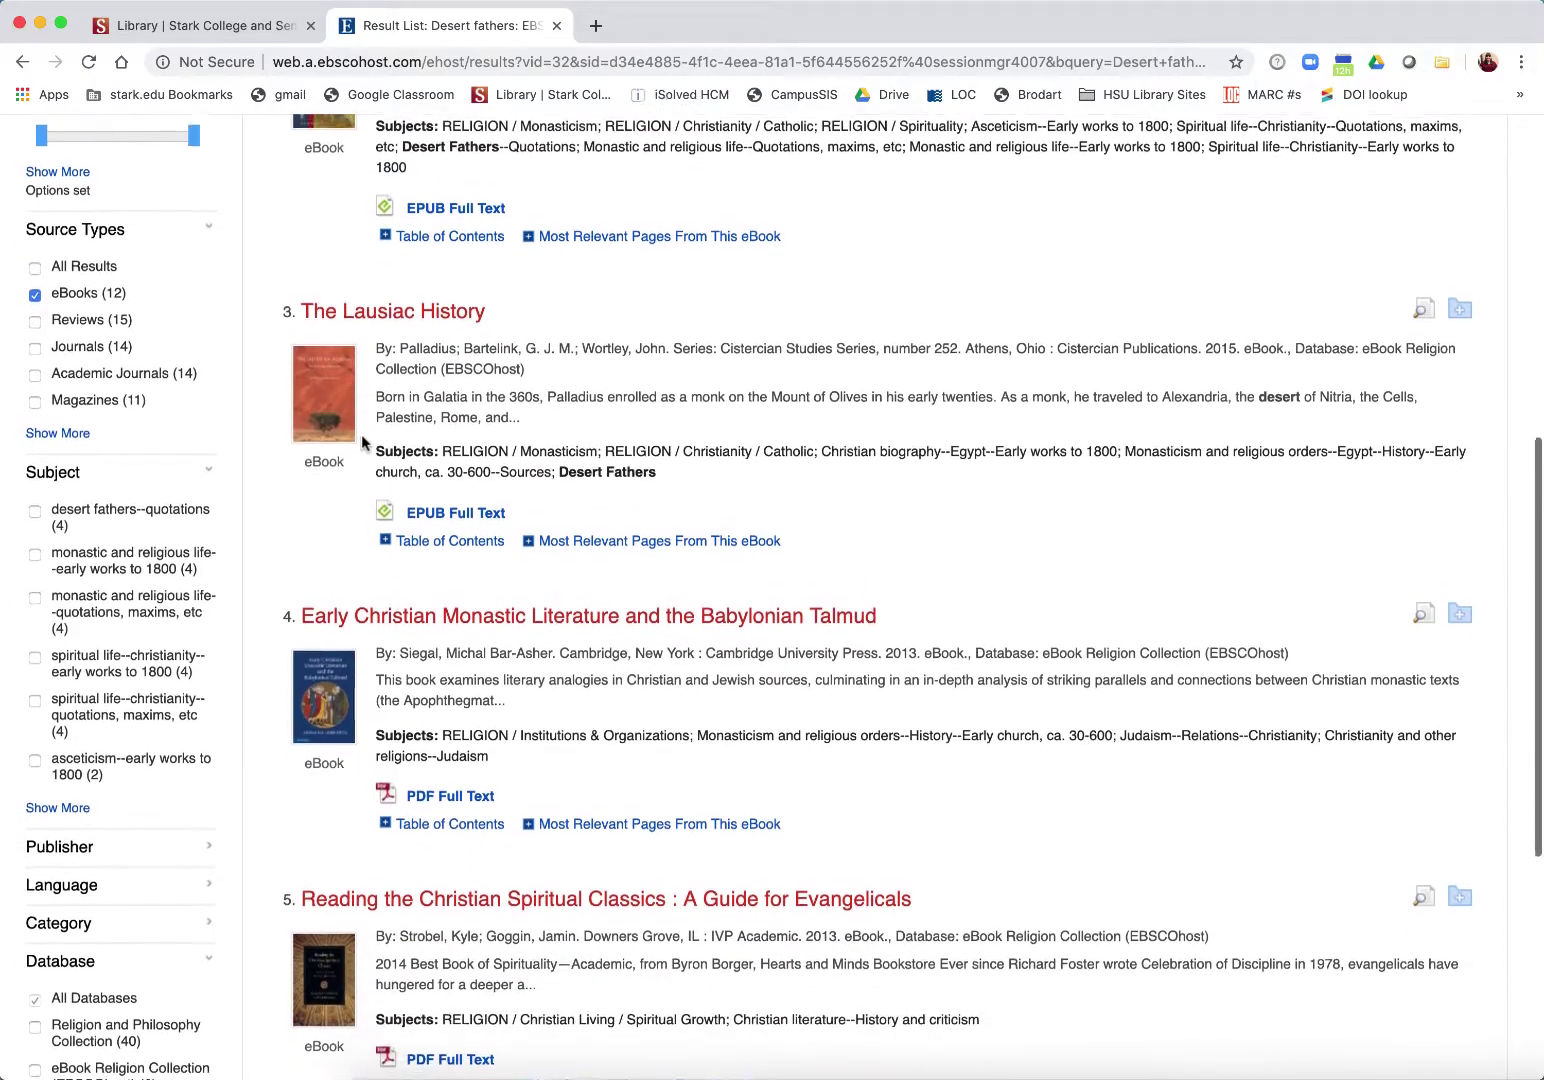
{"action": "scroll", "coordinate": [362, 439], "scroll_direction": "down", "scroll_amount": 4}
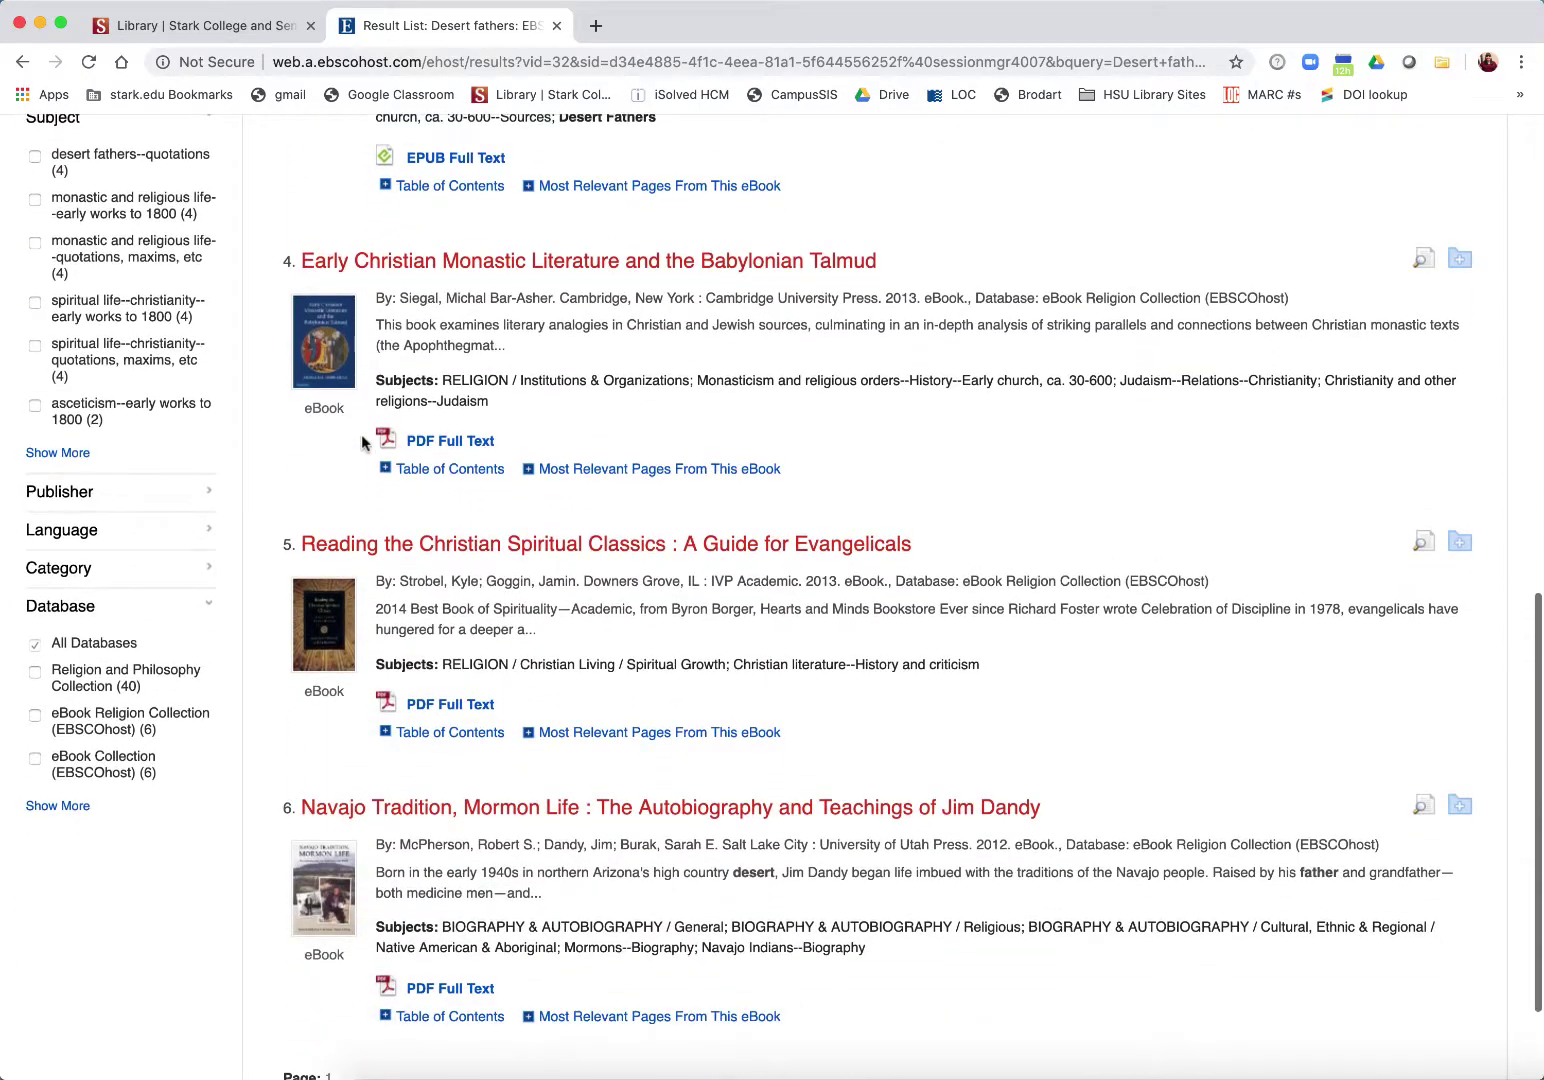
{"action": "scroll", "coordinate": [361, 434], "scroll_direction": "down", "scroll_amount": 1}
{"action": "scroll", "coordinate": [361, 434], "scroll_direction": "up", "scroll_amount": 2}
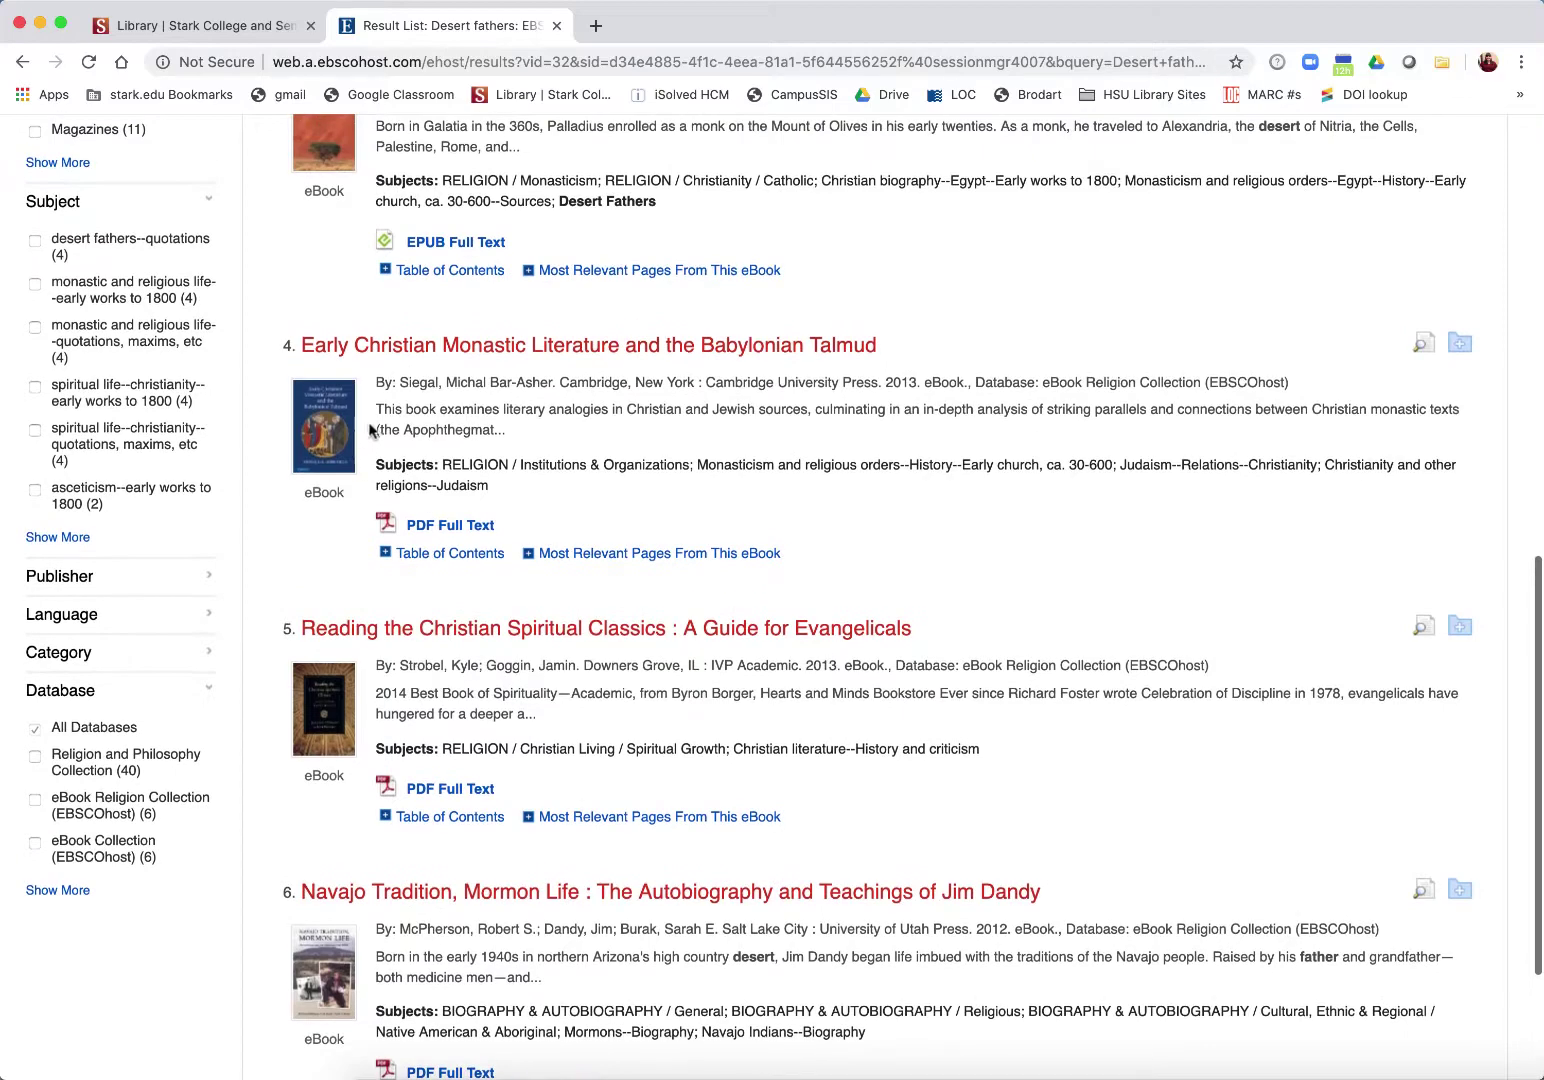
{"action": "left_click", "coordinate": [359, 357]}
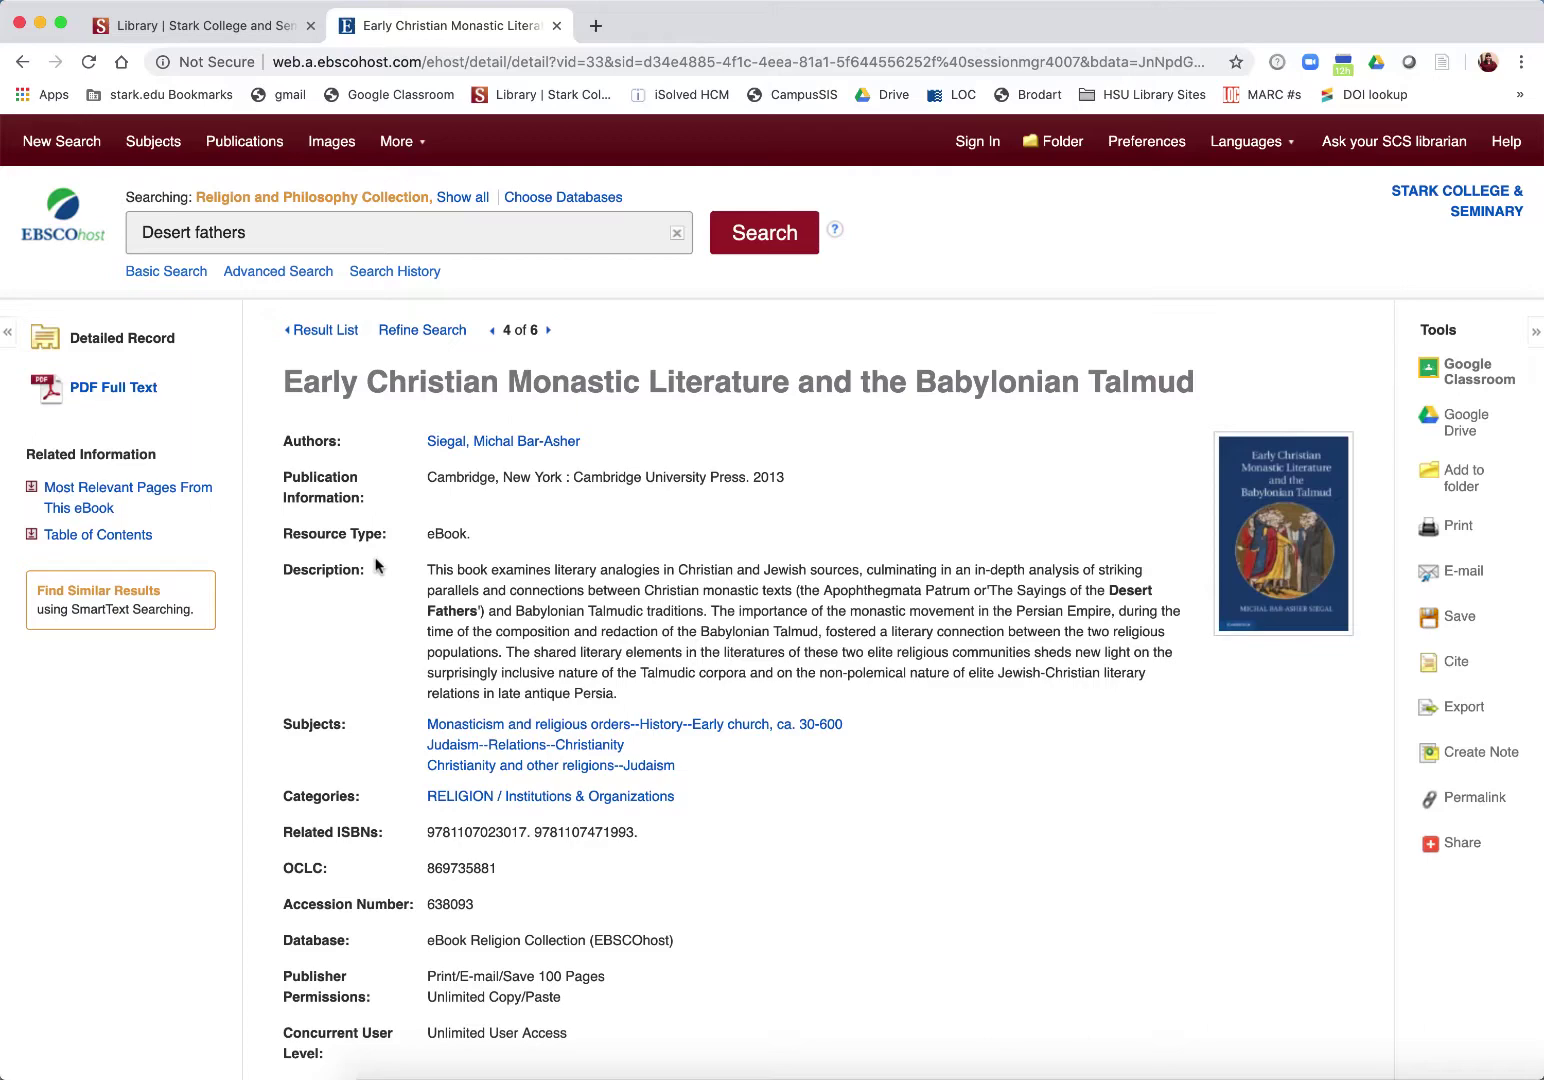
Step: Open the eBook at chapter 1's Outside Parallels in the Talmud section on page 3, with Search within showing
{"action": "left_click", "coordinate": [84, 382]}
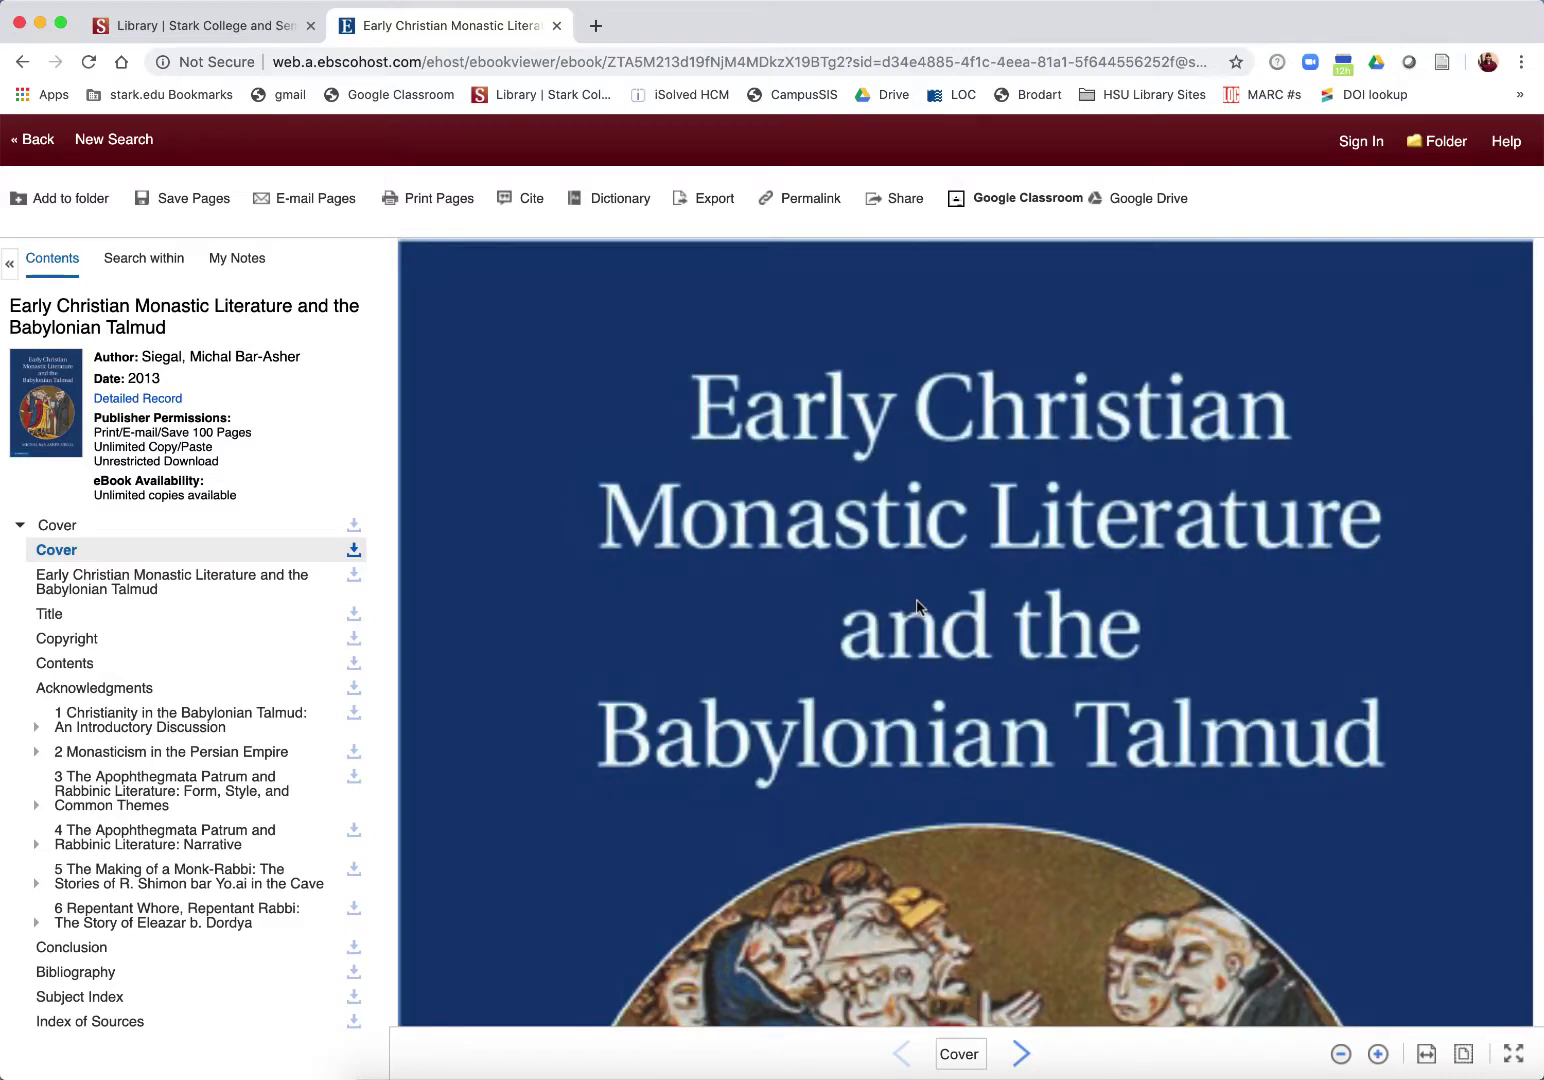
{"action": "left_click", "coordinate": [37, 728]}
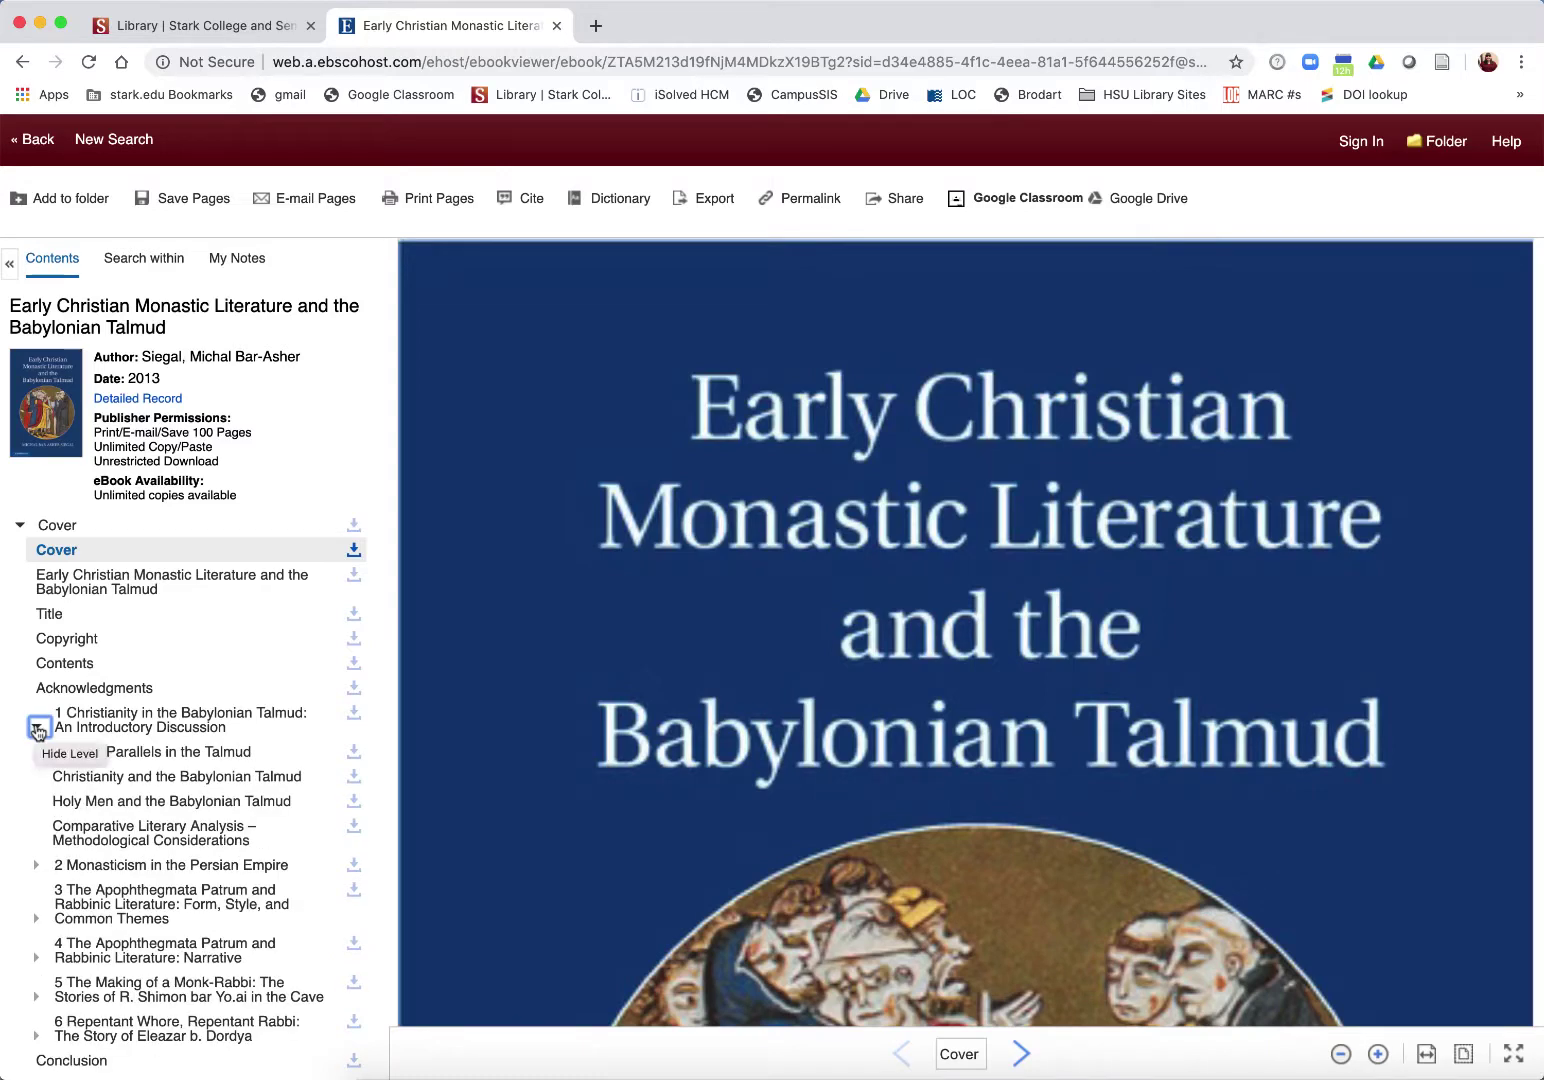
{"action": "left_click", "coordinate": [113, 754]}
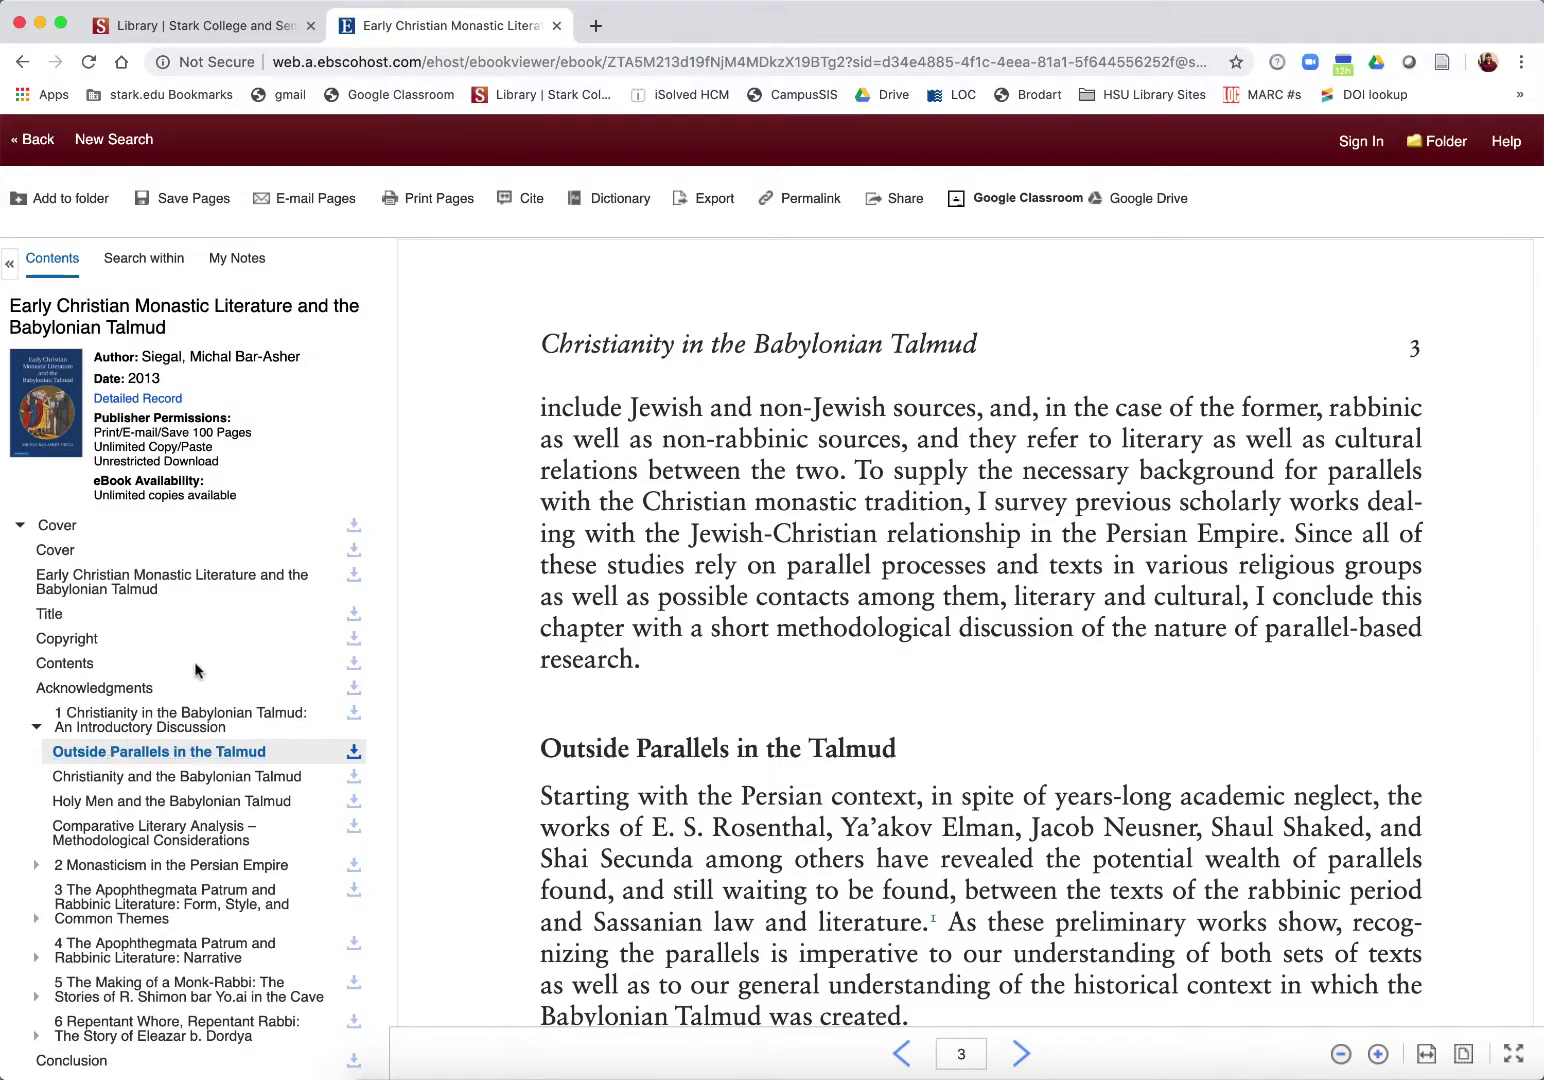
{"action": "left_click", "coordinate": [153, 262]}
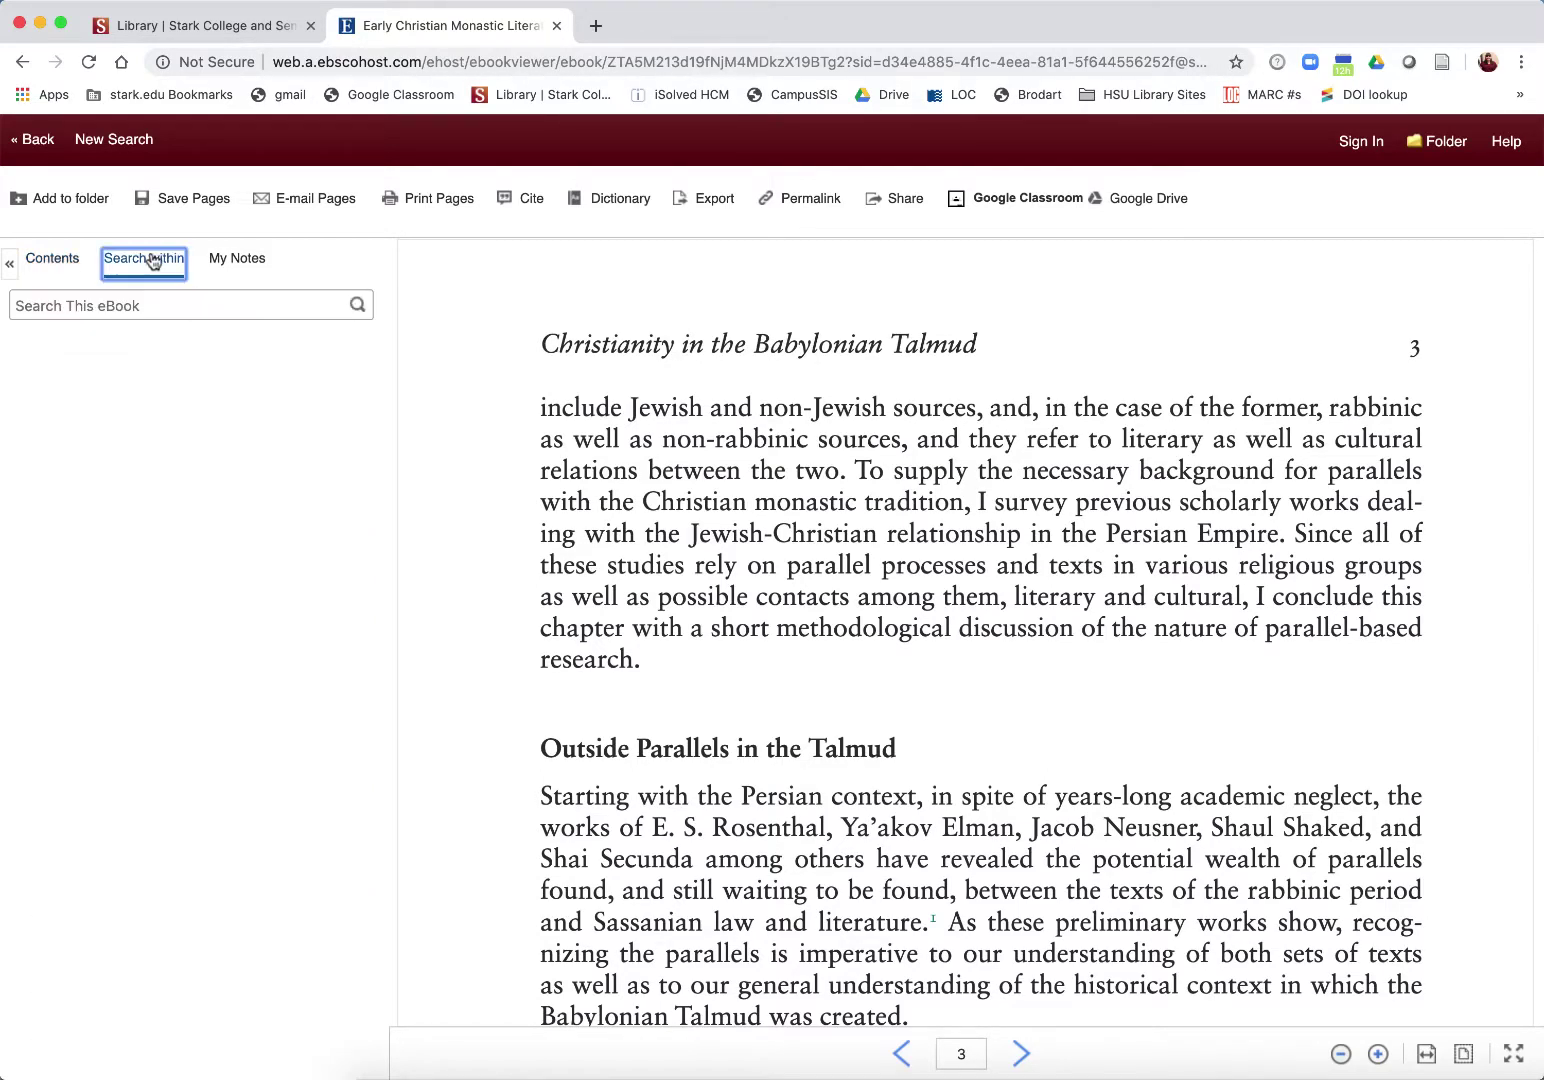
Step: Search the eBook for 'faith', open the page 118 match, and bring up Save Pages to PDF
{"action": "left_click", "coordinate": [165, 306]}
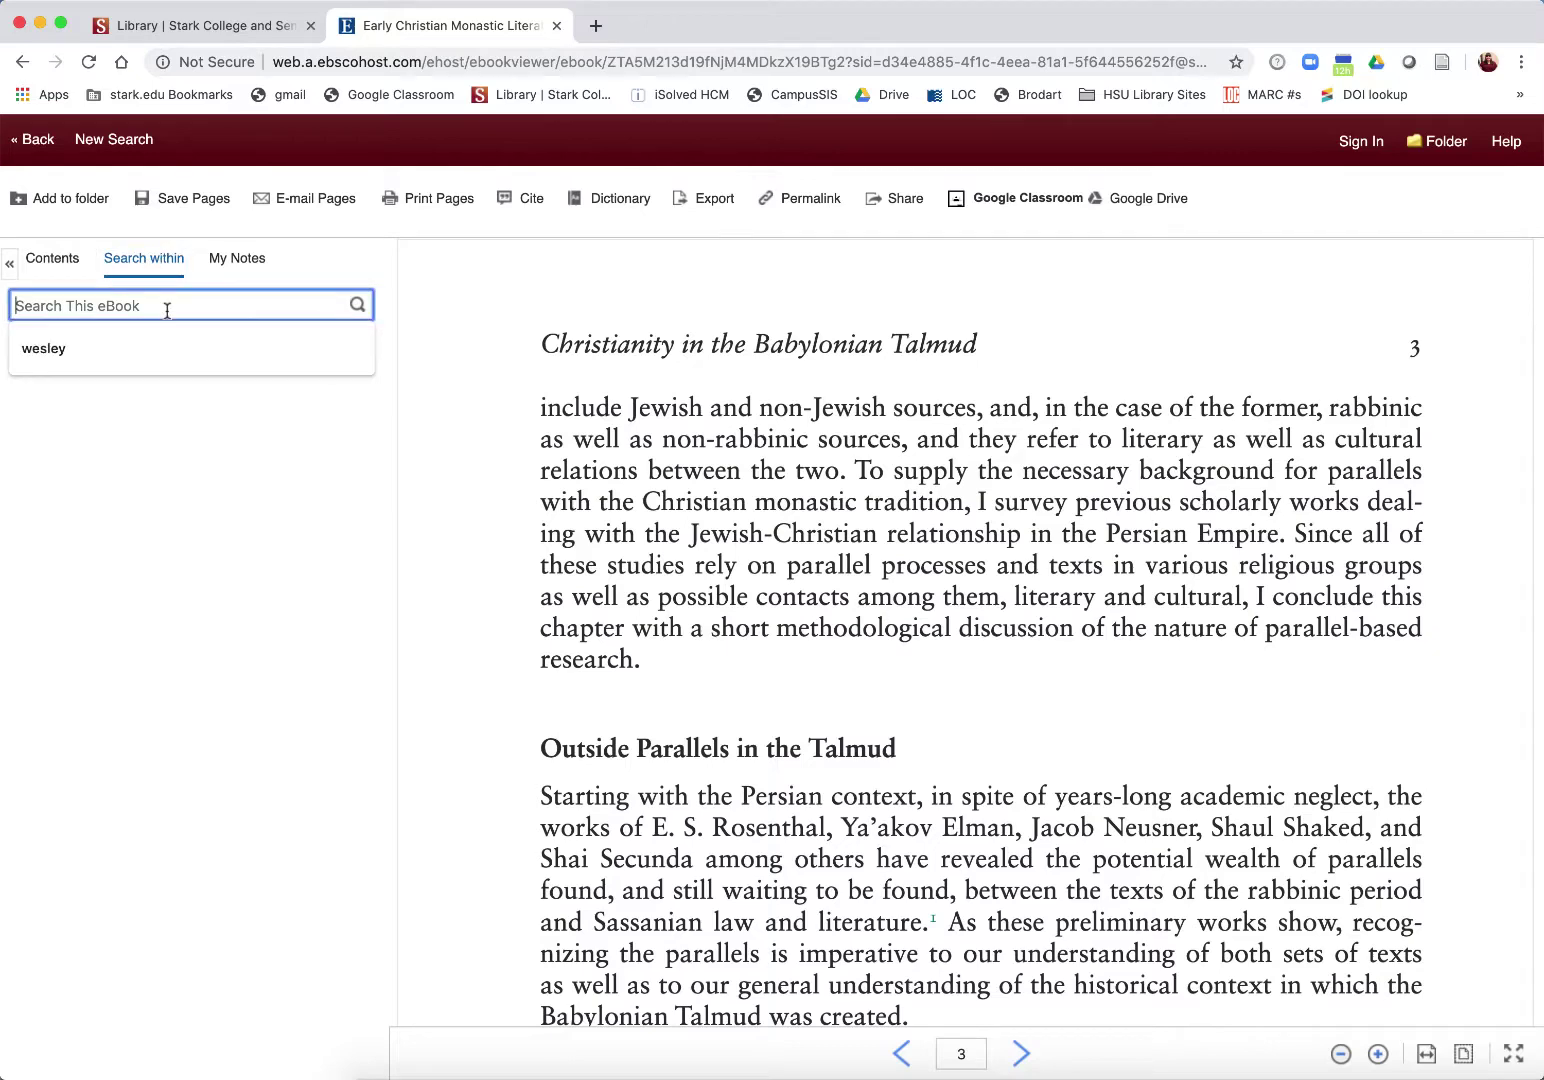
{"action": "type", "text": "faith"}
{"action": "key", "text": "Return"}
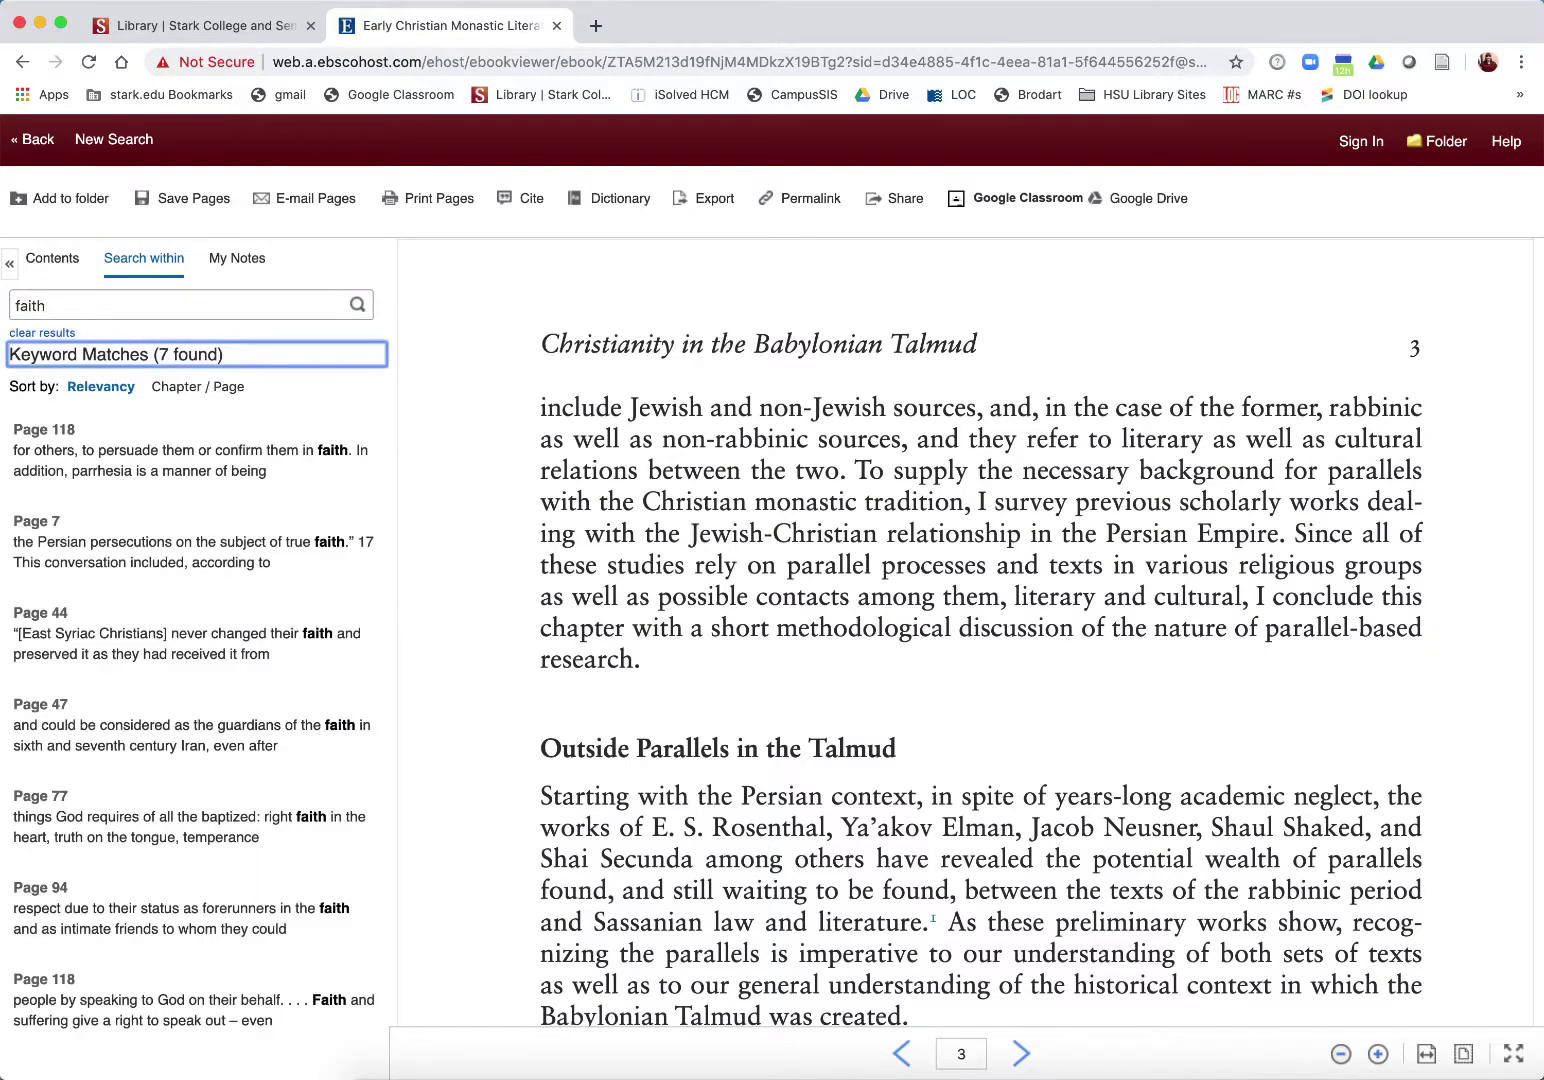
{"action": "left_click", "coordinate": [170, 466]}
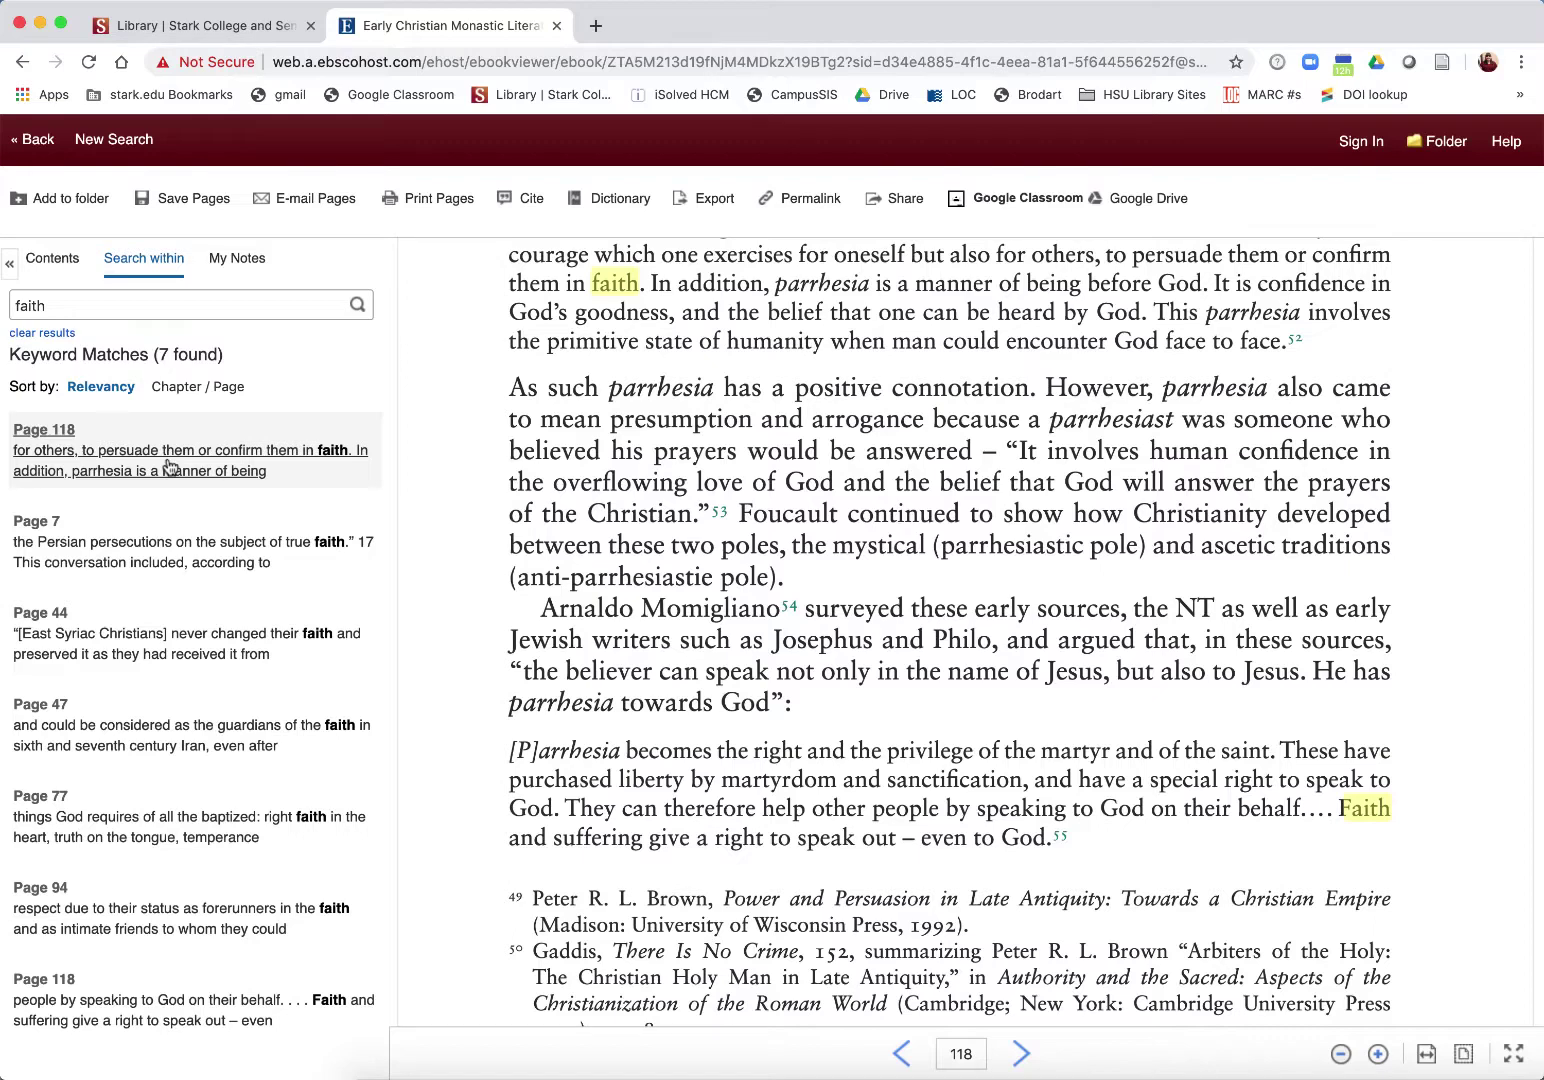
{"action": "left_click", "coordinate": [185, 200]}
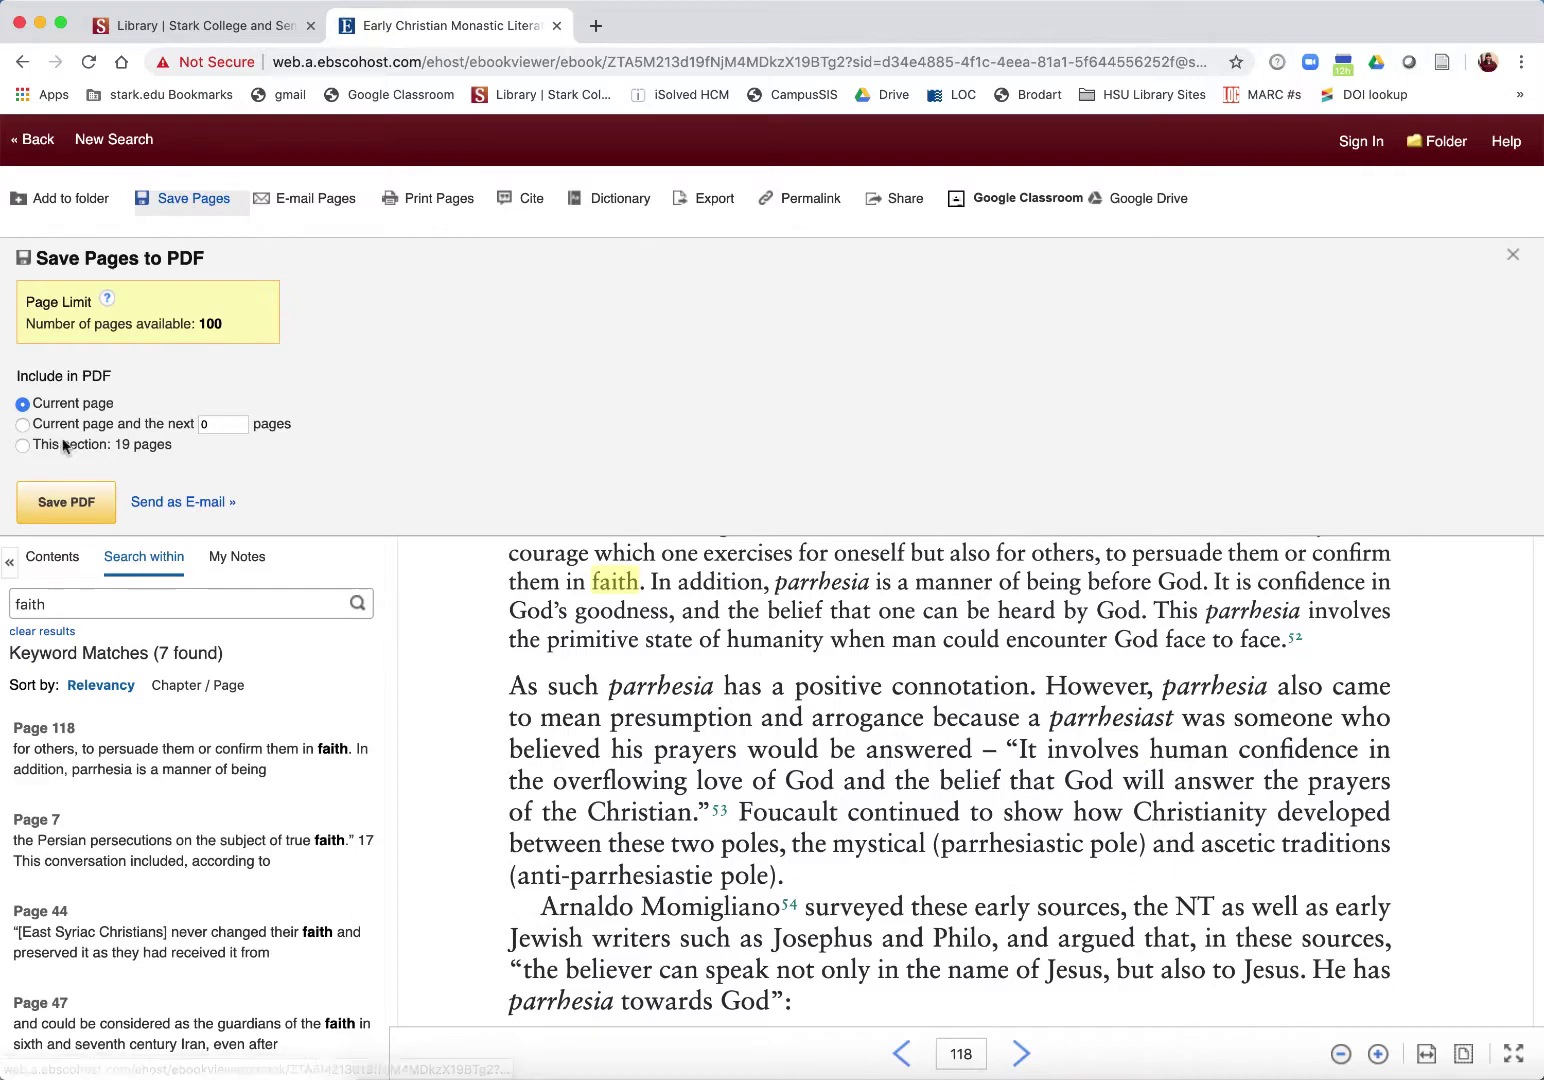
Step: Choose the 'This section: 19 pages' range and switch to the E-mail PDF form
{"action": "left_click", "coordinate": [23, 446]}
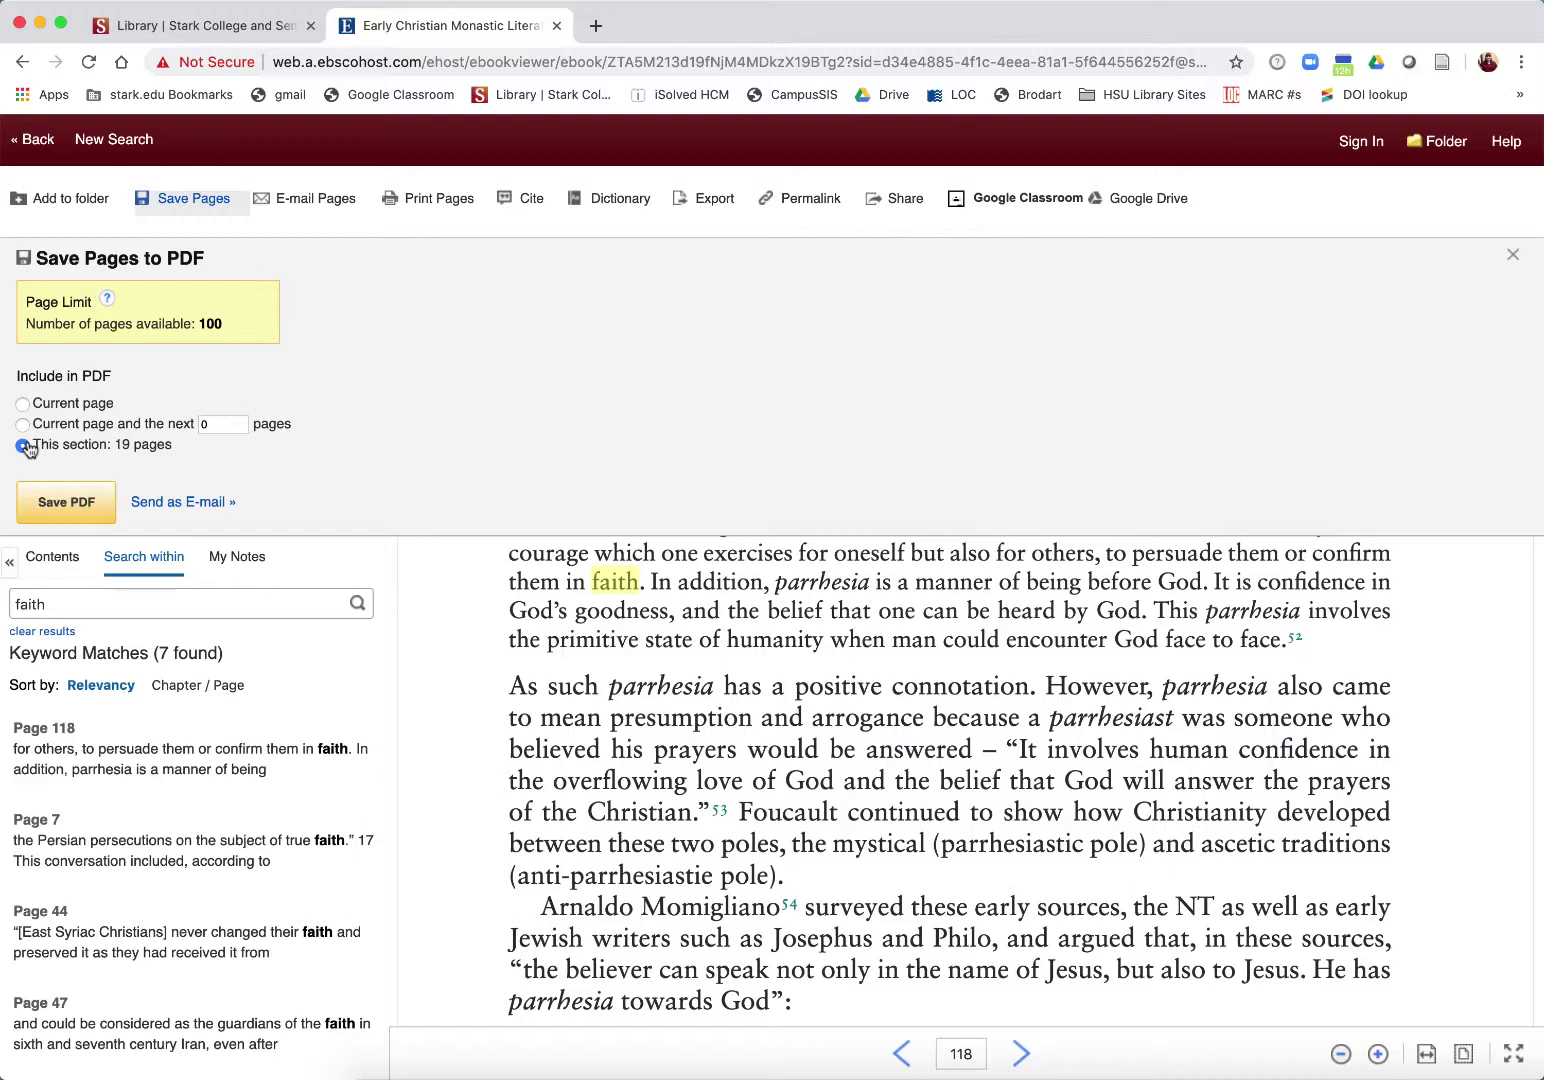
{"action": "left_click", "coordinate": [22, 425]}
{"action": "left_click", "coordinate": [22, 447]}
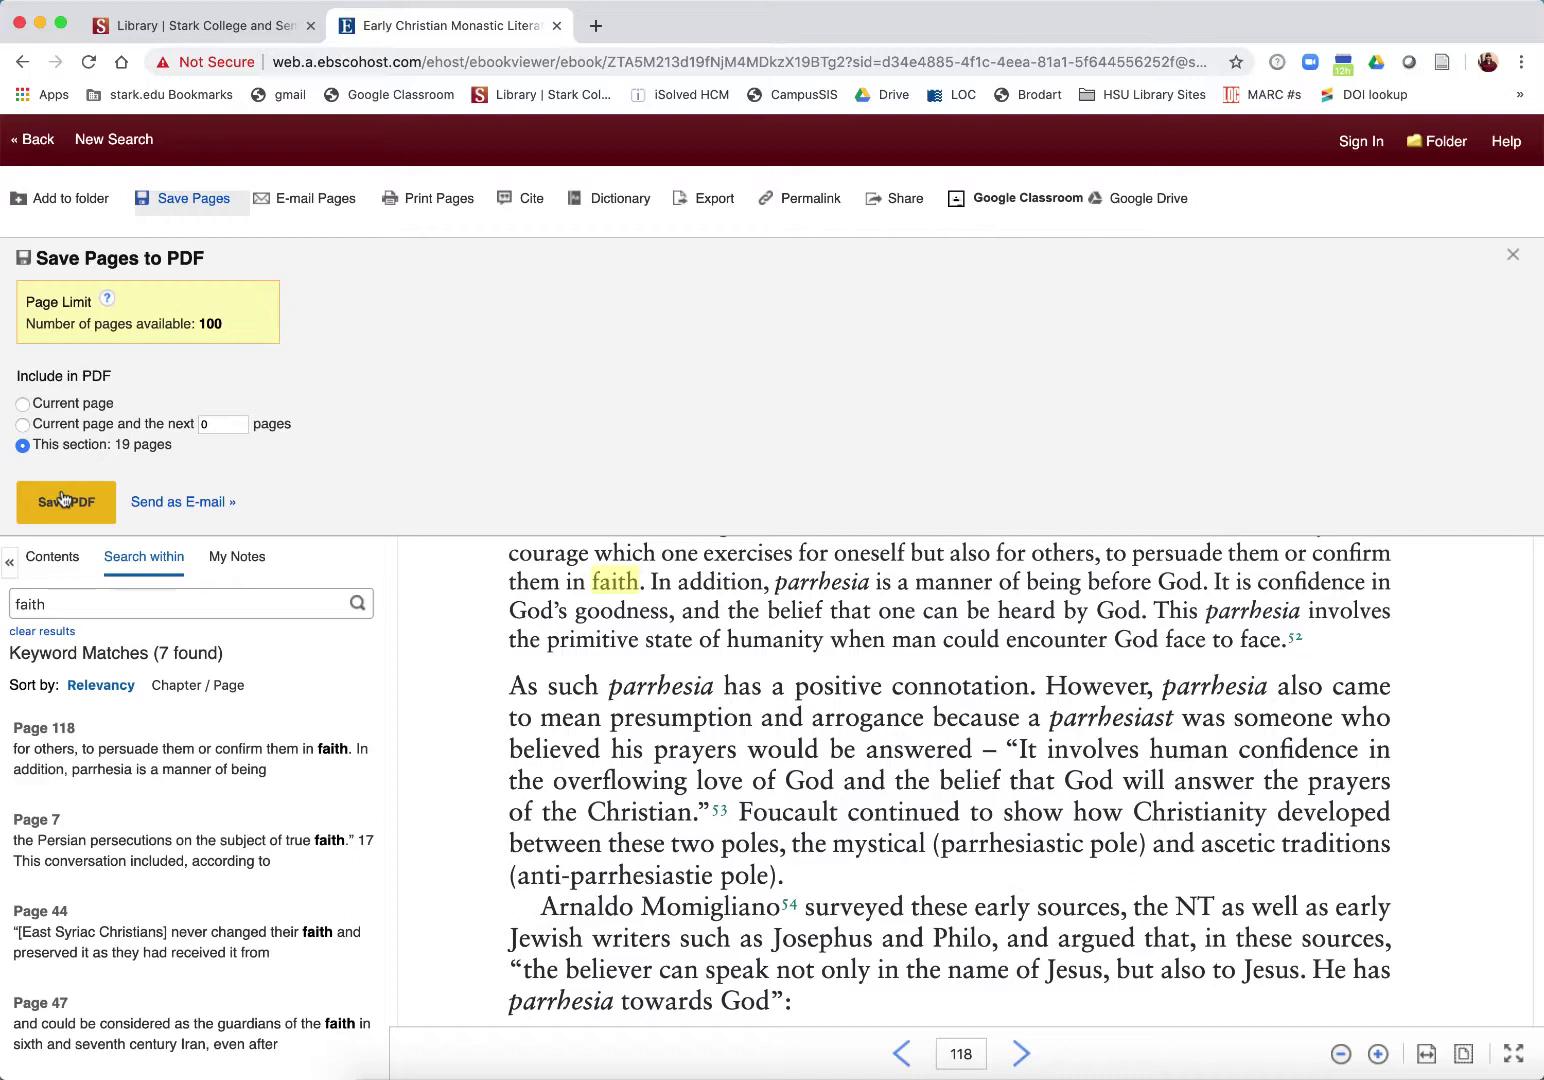
{"action": "left_click", "coordinate": [168, 501]}
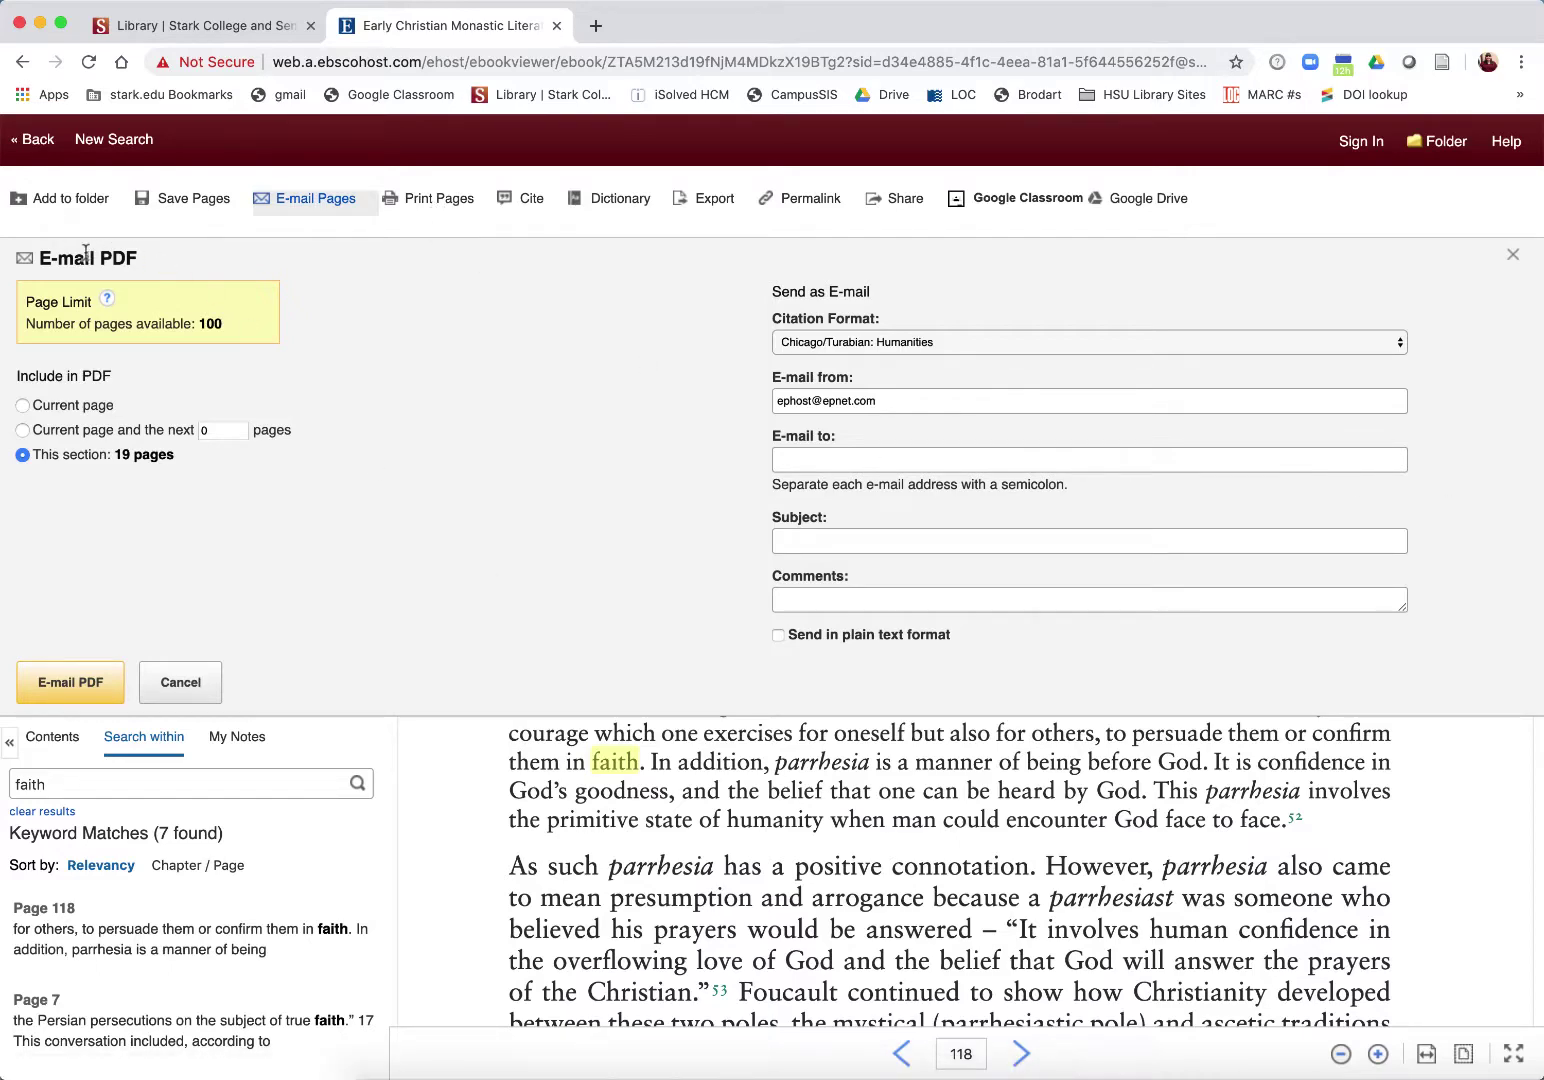
Step: Return to the eBook result list, then show the Stark College Library Help appointment calendar
{"action": "left_click", "coordinate": [35, 141]}
{"action": "left_click", "coordinate": [334, 335]}
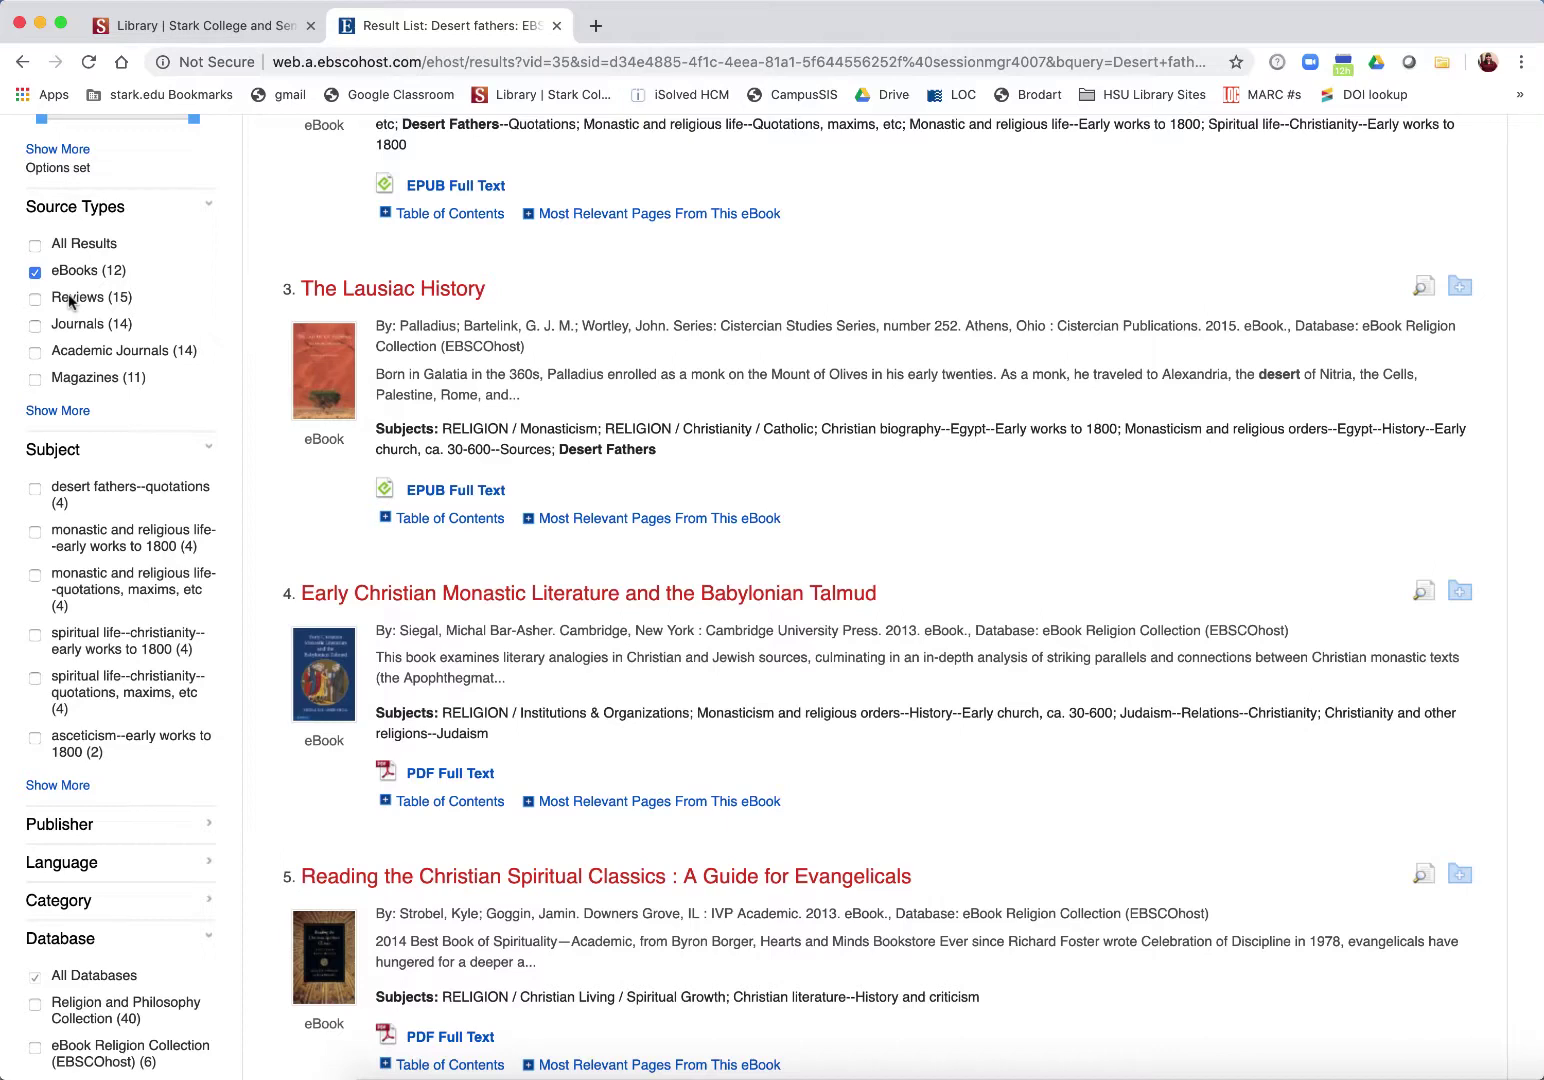
{"action": "left_click", "coordinate": [160, 27]}
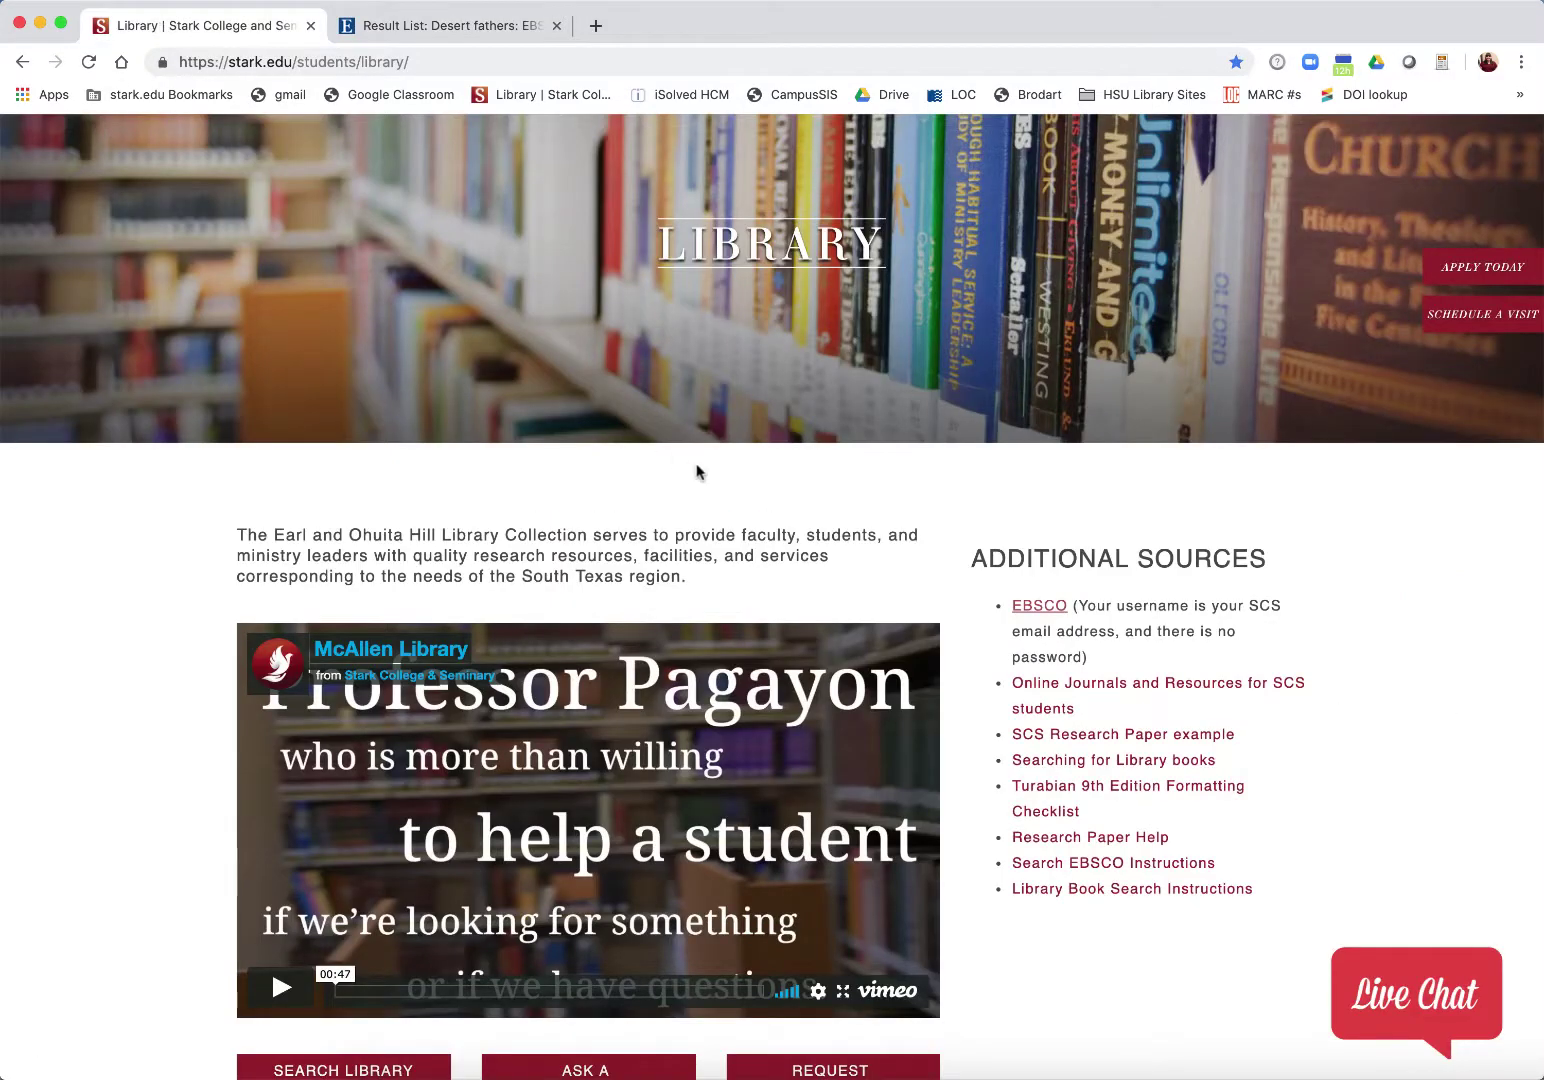
{"action": "scroll", "coordinate": [697, 470], "scroll_direction": "down", "scroll_amount": 6}
{"action": "scroll", "coordinate": [697, 468], "scroll_direction": "down", "scroll_amount": 7}
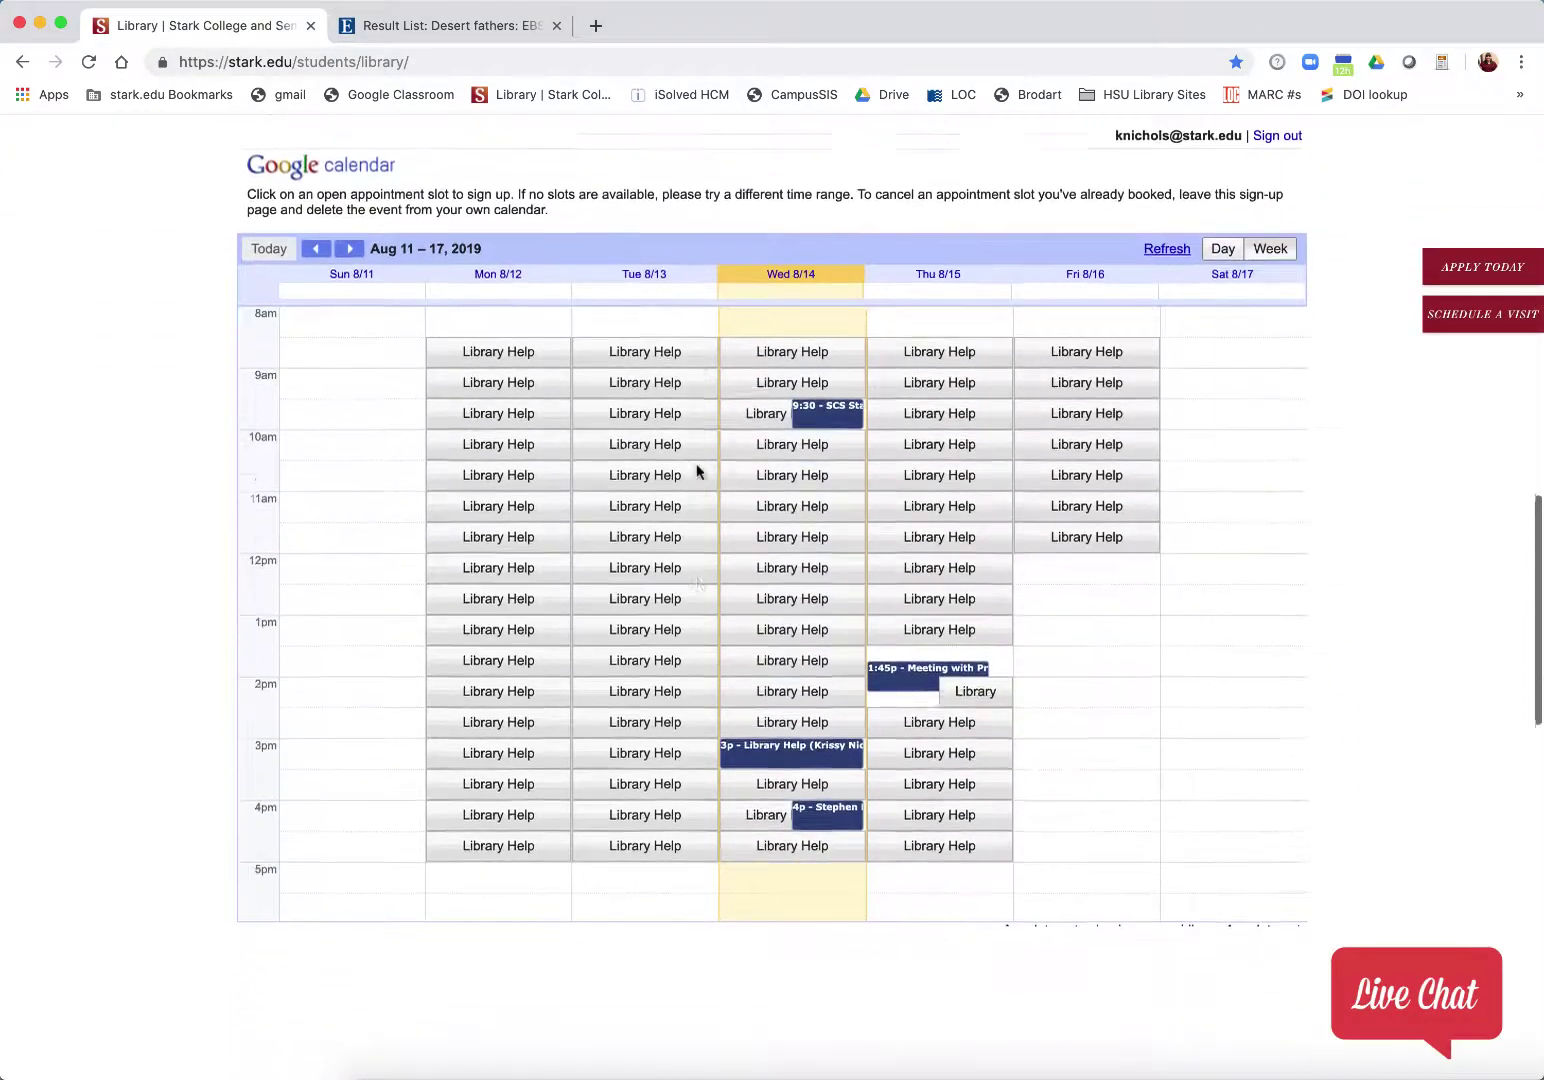